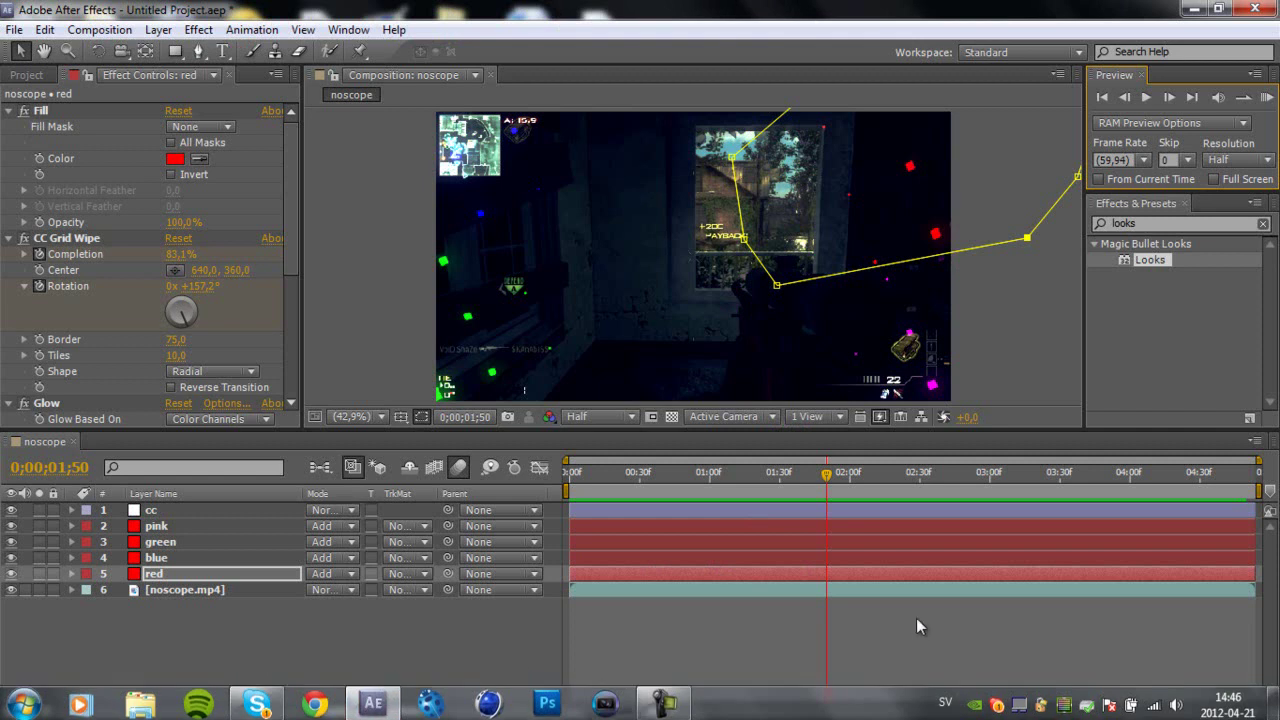
Preview the finished coloured grid effect in the noscope composition, checking the frames around the shot
{"action": "left_click_drag", "start_coordinate": [722, 476], "coordinate": [735, 476]}
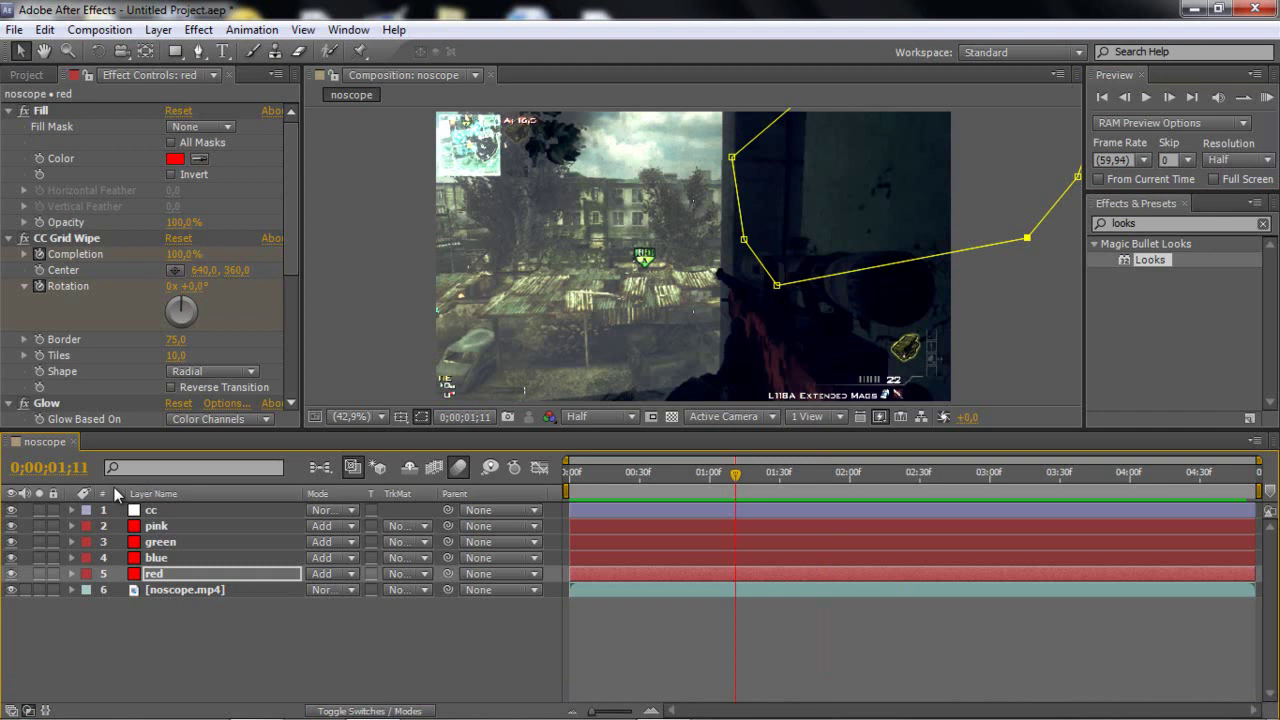
{"action": "left_click_drag", "start_coordinate": [736, 473], "coordinate": [876, 480]}
{"action": "left_click", "coordinate": [1270, 97]}
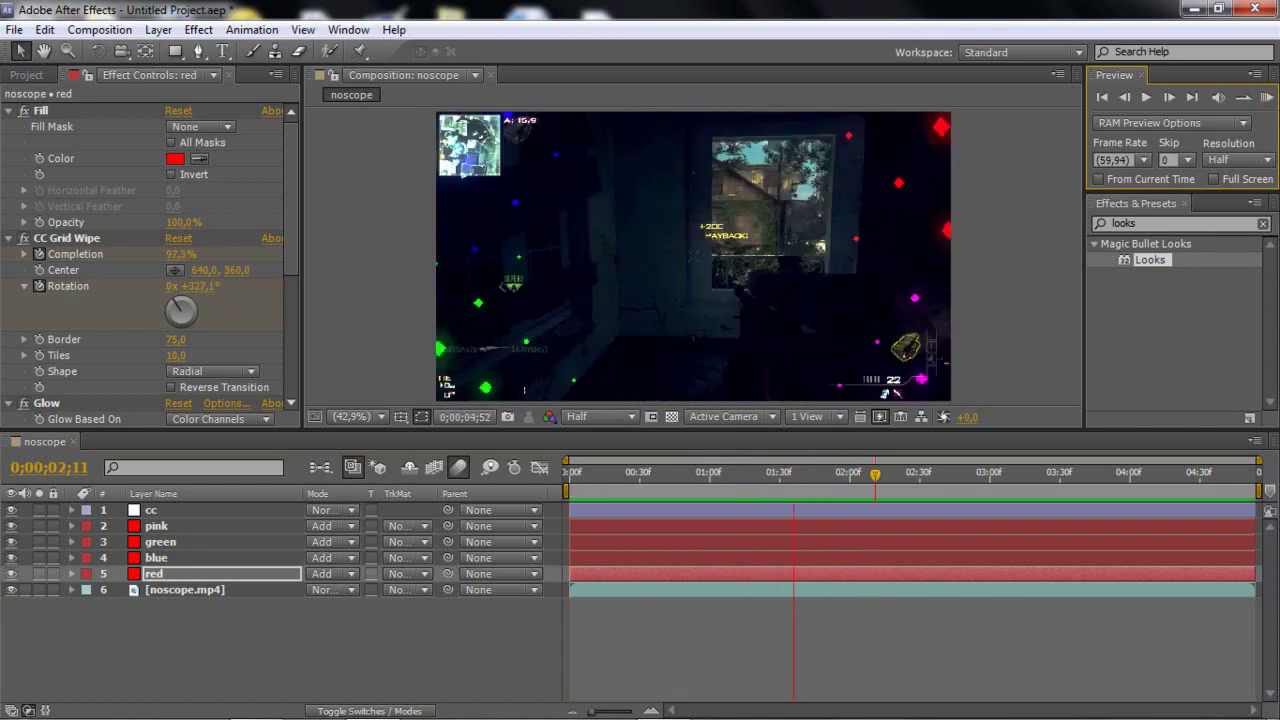
{"action": "left_click", "coordinate": [1270, 98]}
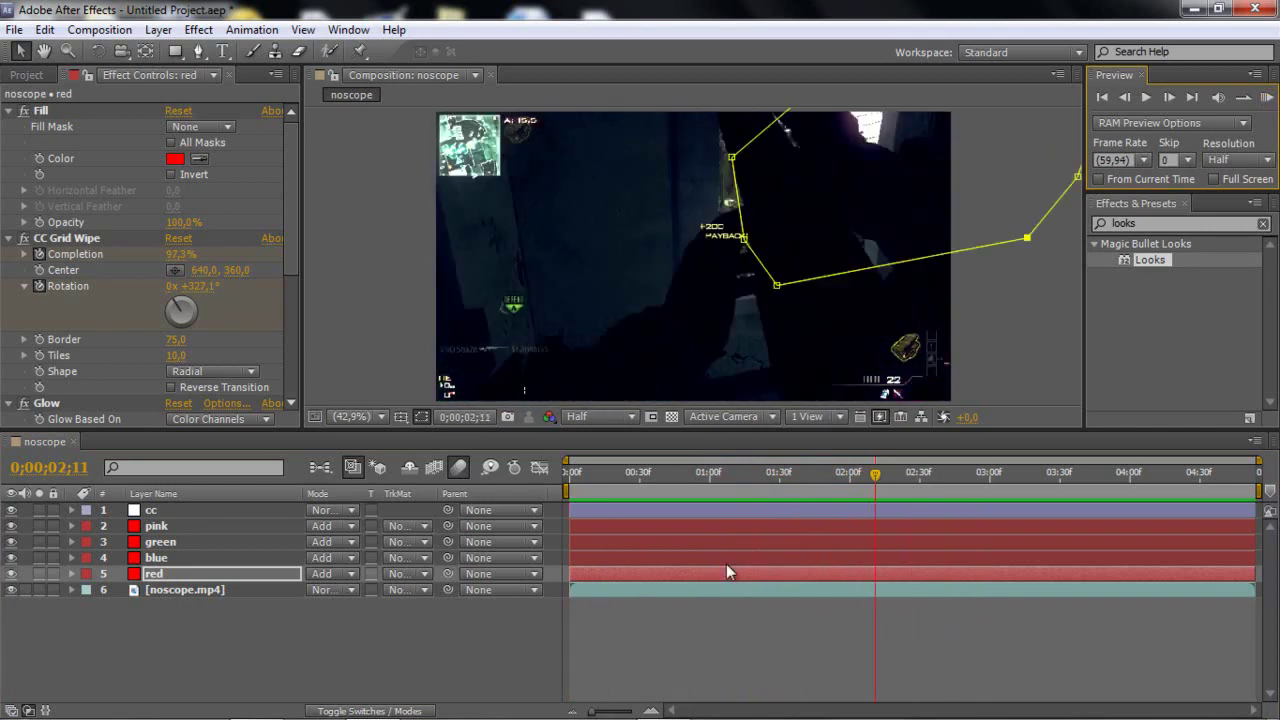
{"action": "left_click_drag", "start_coordinate": [731, 474], "coordinate": [768, 507]}
{"action": "left_click", "coordinate": [1267, 97]}
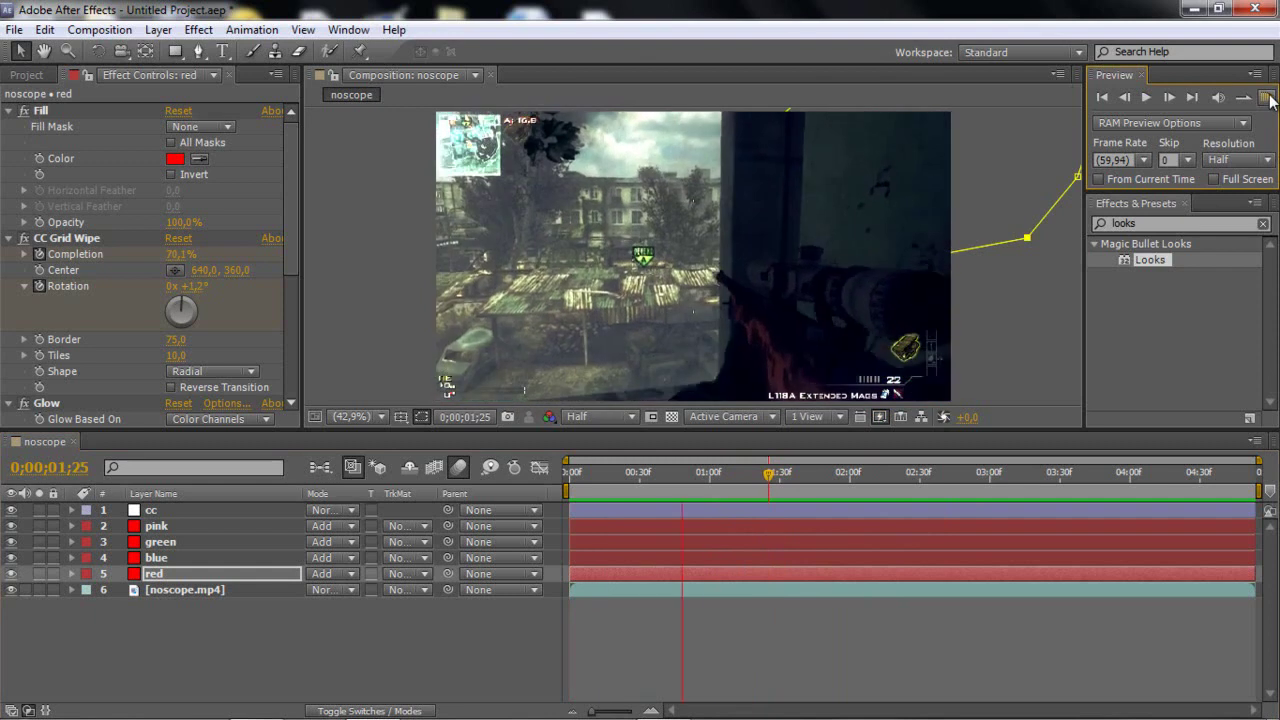
{"action": "left_click", "coordinate": [708, 357]}
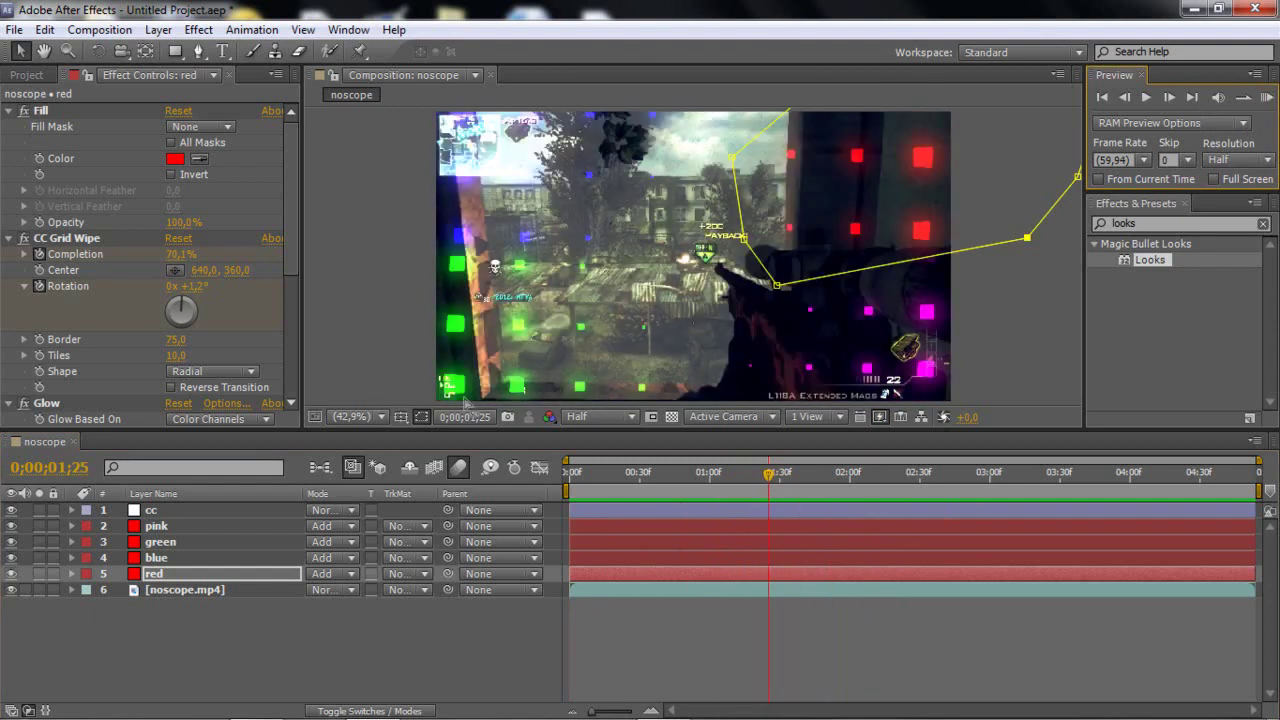
{"action": "left_click", "coordinate": [780, 473]}
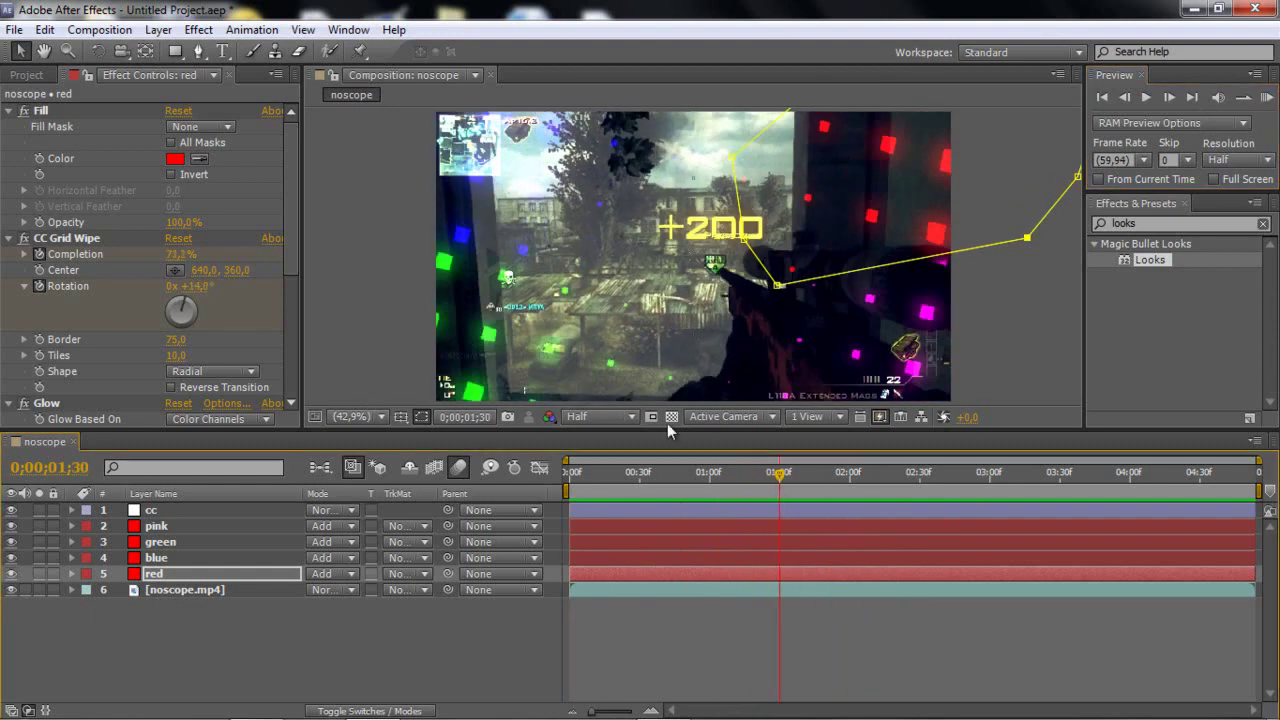
Create a new composition from noscope.mp4 and move the current time to the shot at 0;00;01;23
{"action": "left_click", "coordinate": [26, 76]}
{"action": "left_click_drag", "start_coordinate": [60, 262], "coordinate": [58, 418]}
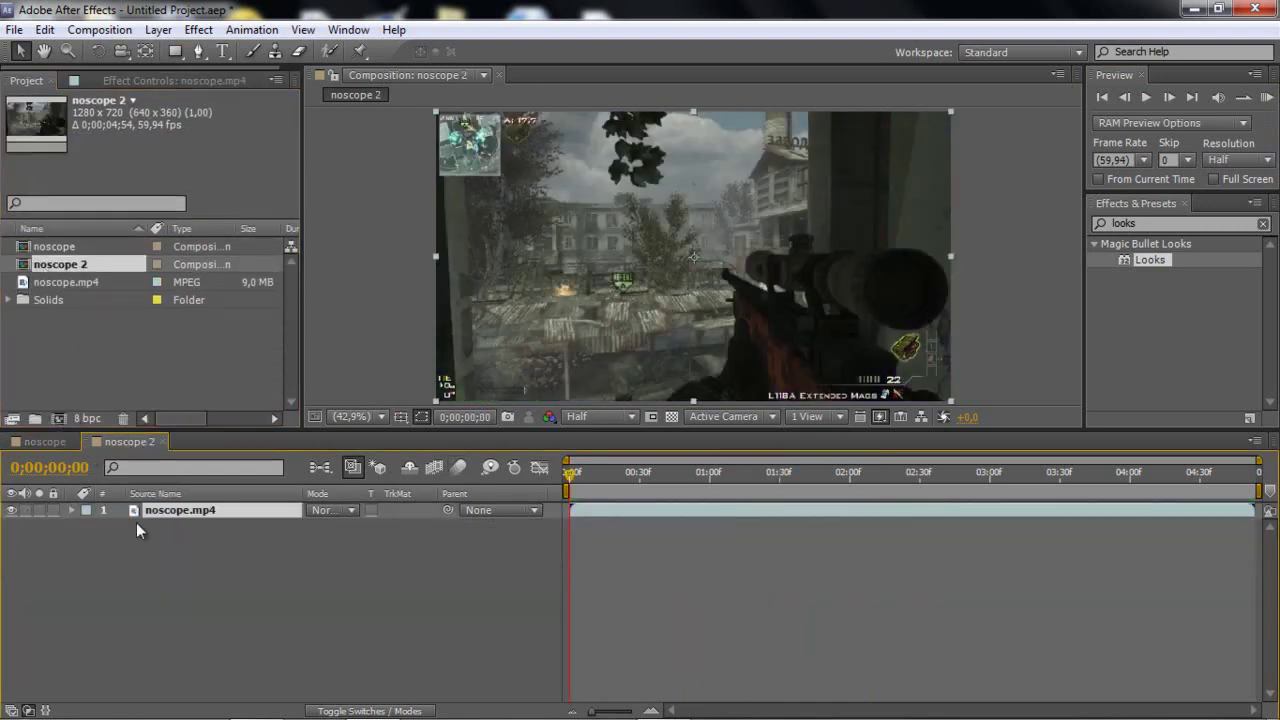
{"action": "mouse_move", "coordinate": [747, 497]}
{"action": "left_mouse_down"}
{"action": "mouse_move", "coordinate": [735, 500]}
{"action": "mouse_move", "coordinate": [794, 496]}
{"action": "mouse_move", "coordinate": [753, 496]}
{"action": "mouse_move", "coordinate": [763, 493]}
{"action": "left_mouse_up"}
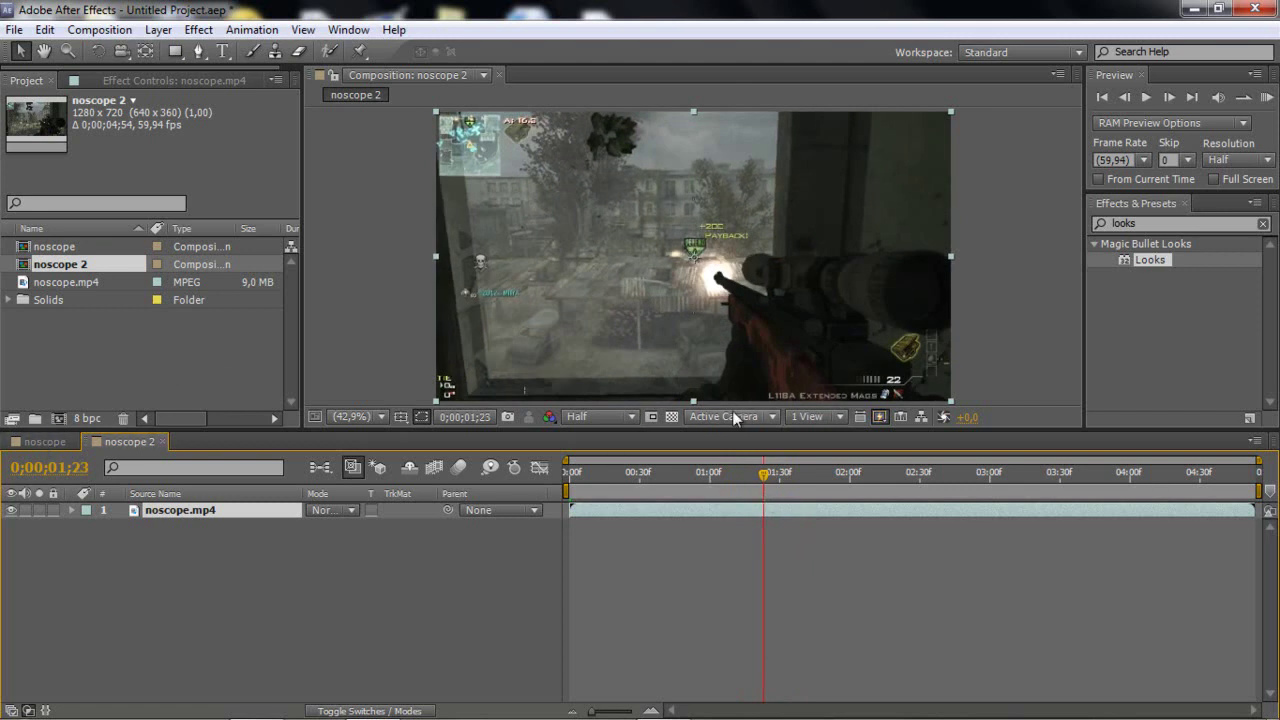
{"action": "mouse_move", "coordinate": [772, 483]}
{"action": "left_mouse_down"}
{"action": "mouse_move", "coordinate": [749, 480]}
{"action": "mouse_move", "coordinate": [763, 478]}
{"action": "left_mouse_up"}
Add a red solid layer at the composition size of 1280 x 720 px
{"action": "left_click", "coordinate": [158, 29]}
{"action": "mouse_move", "coordinate": [200, 51]}
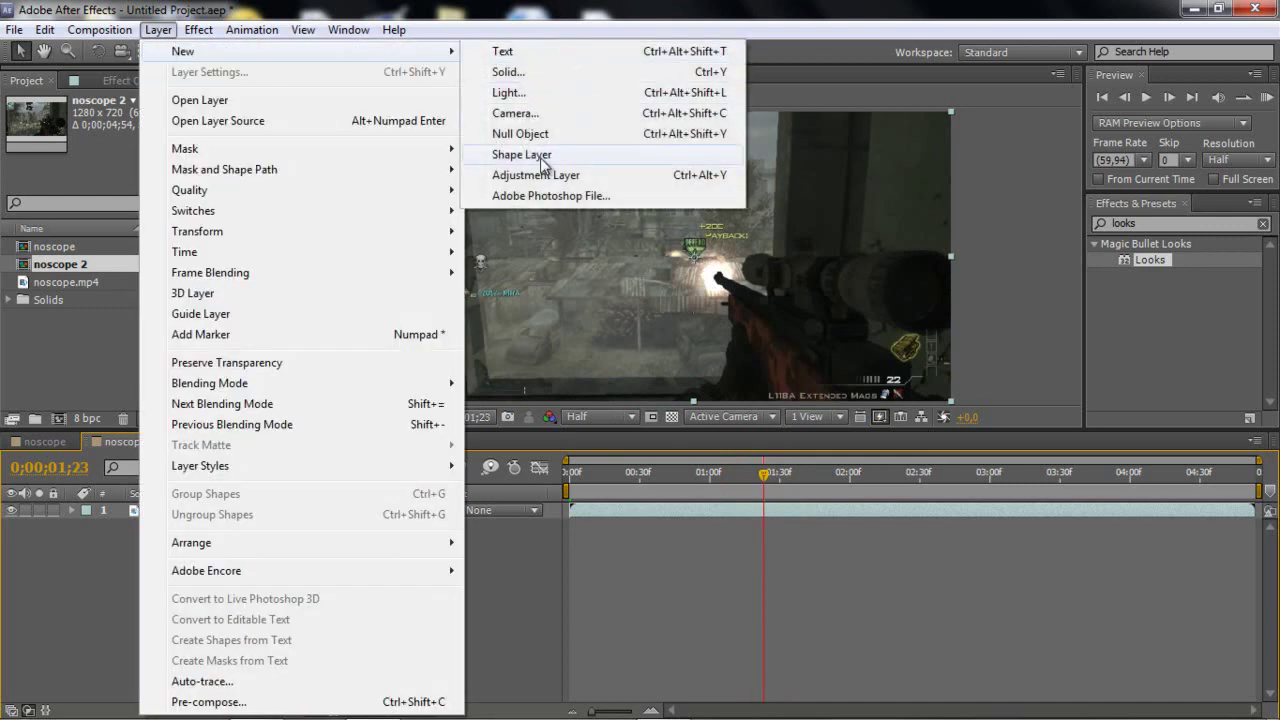
{"action": "left_click", "coordinate": [508, 71]}
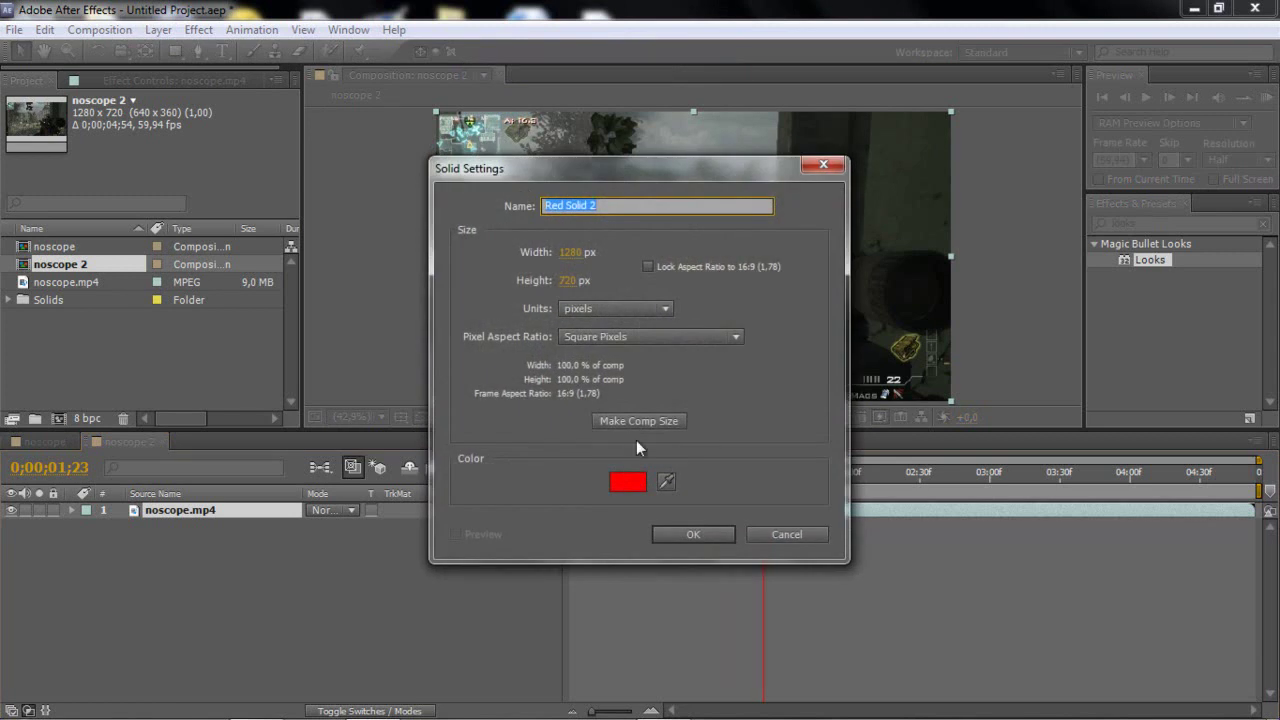
{"action": "left_click", "coordinate": [689, 532]}
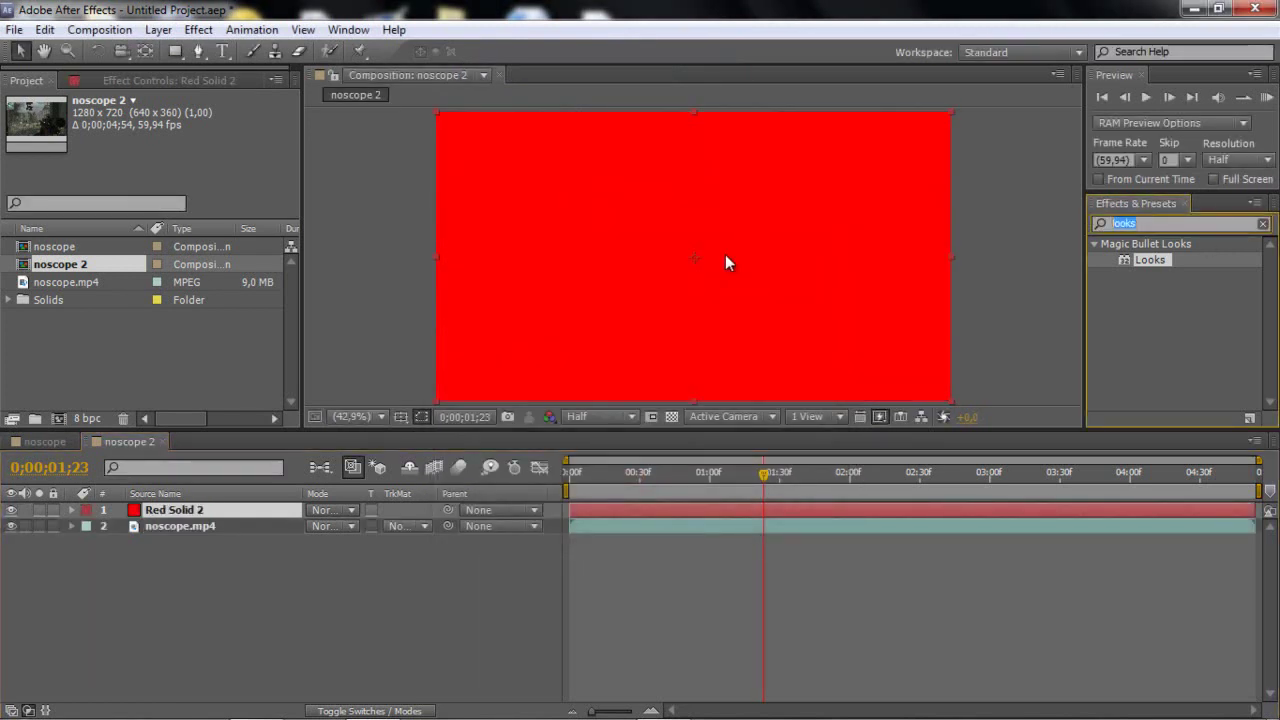
Apply the Fill effect to the red solid with red as its colour
{"action": "type", "text": "fill"}
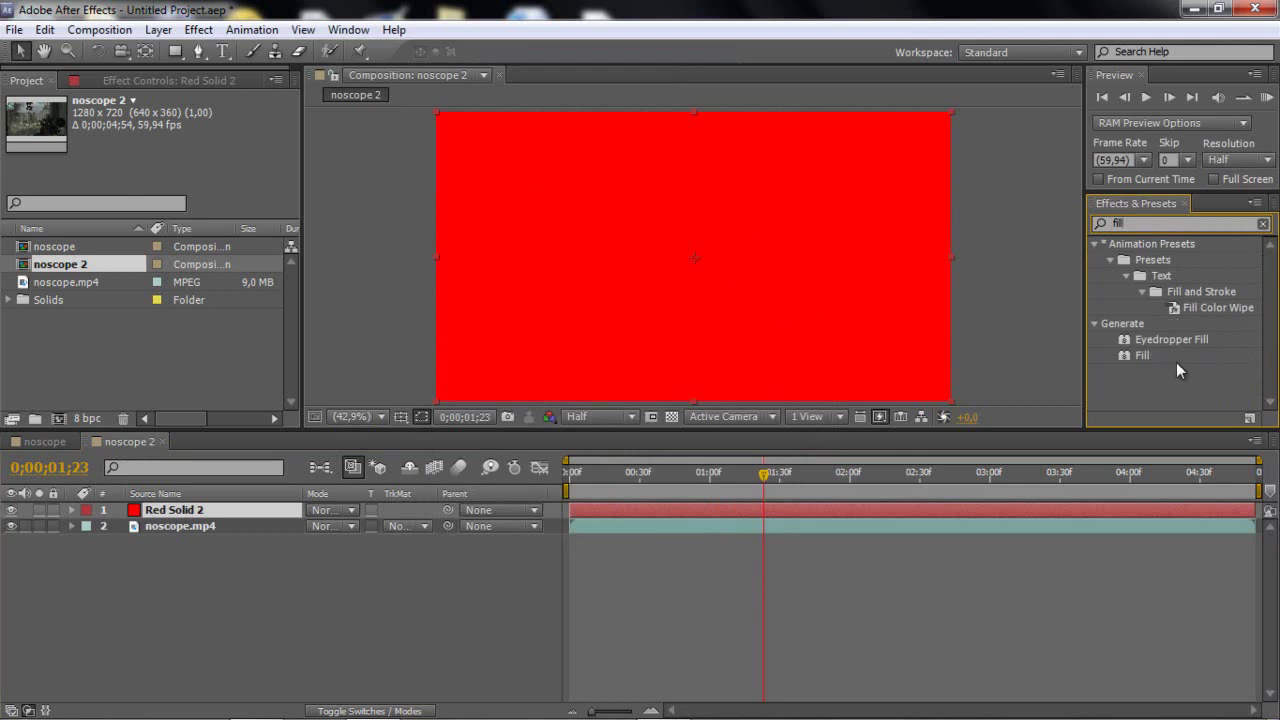
{"action": "left_click_drag", "start_coordinate": [1134, 355], "coordinate": [731, 512]}
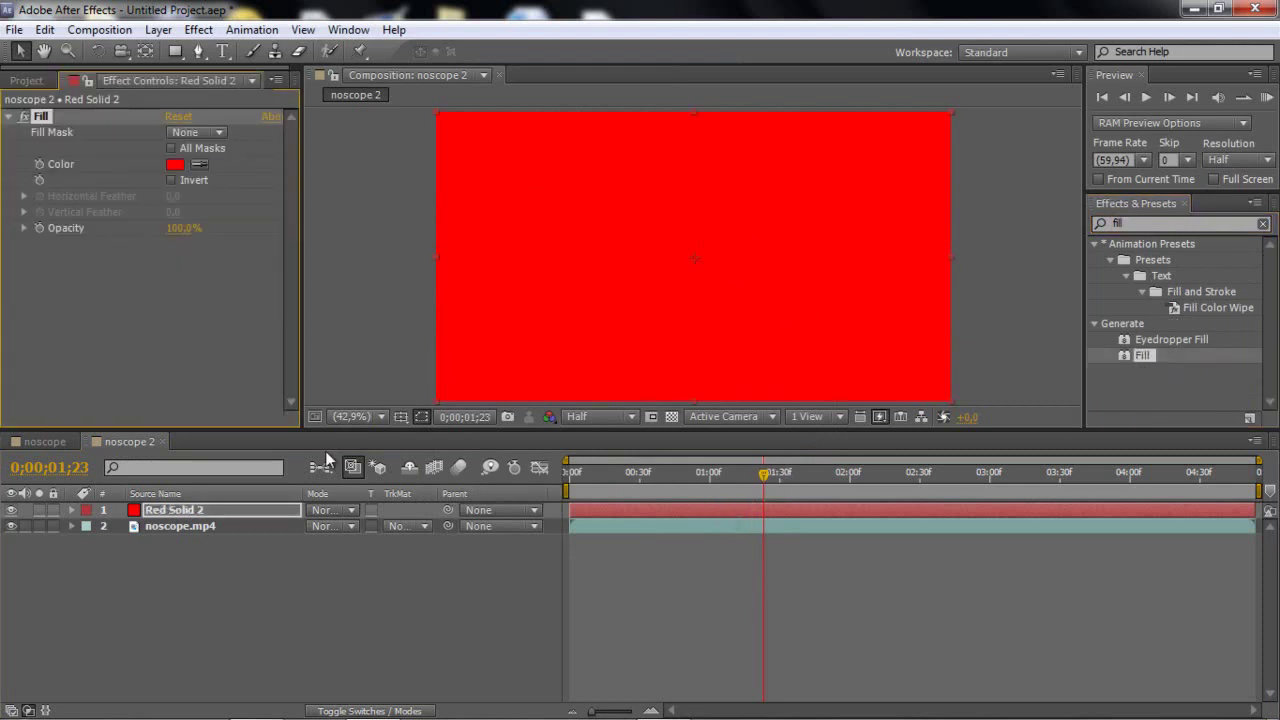
{"action": "left_click", "coordinate": [175, 165]}
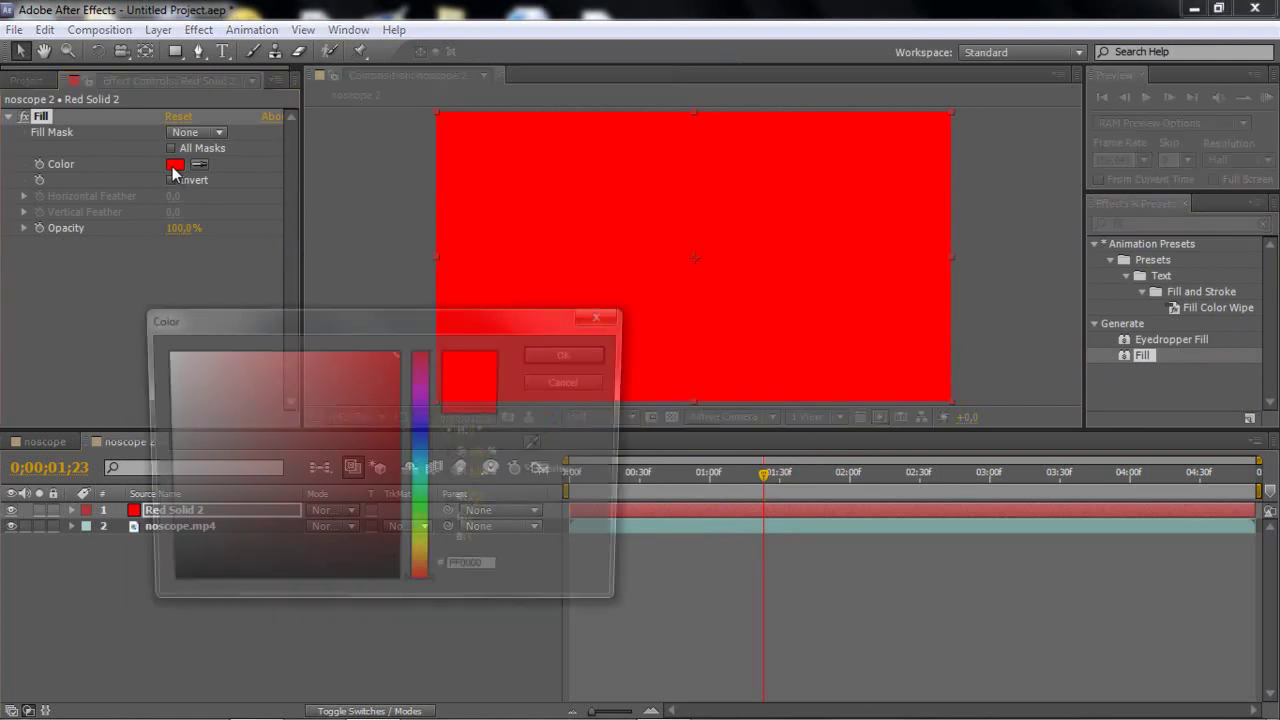
{"action": "left_click_drag", "start_coordinate": [234, 437], "coordinate": [663, 280]}
{"action": "left_click", "coordinate": [595, 354]}
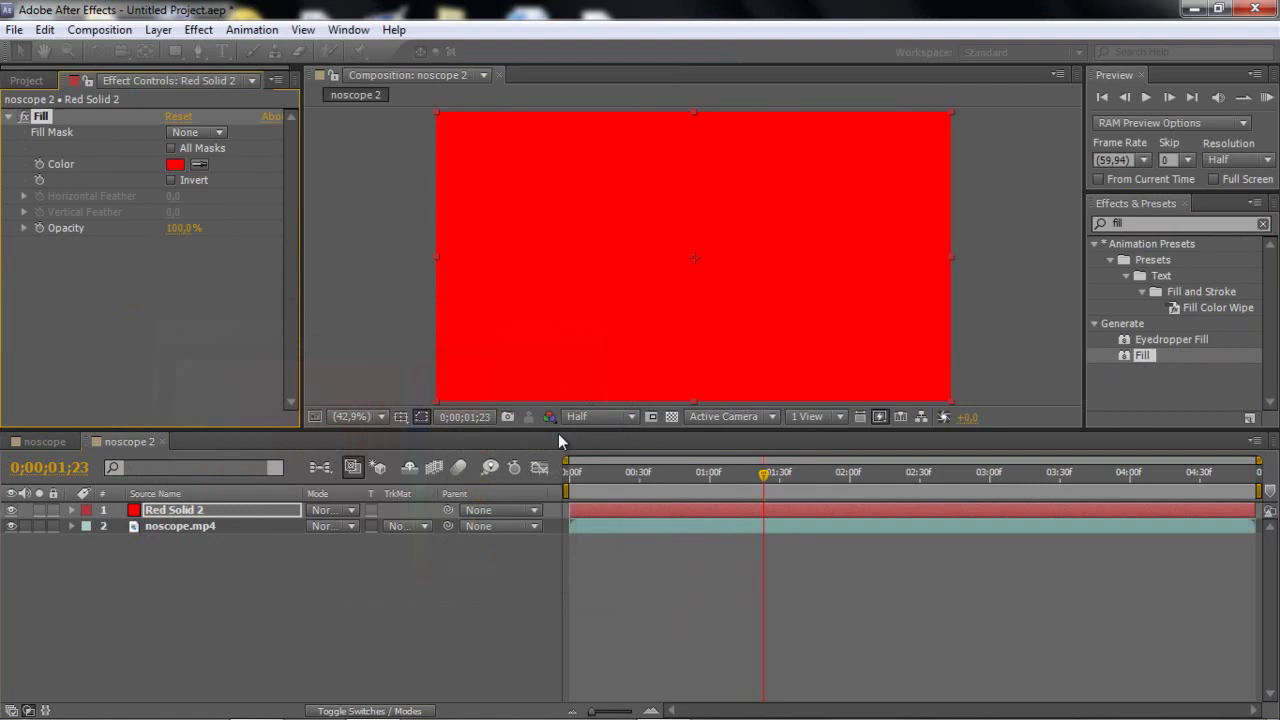
Duplicate the red solid layer three times
{"action": "left_click", "coordinate": [190, 511]}
{"action": "key", "text": "ctrl+d"}
{"action": "key", "text": "ctrl+d"}
{"action": "key", "text": "ctrl+d"}
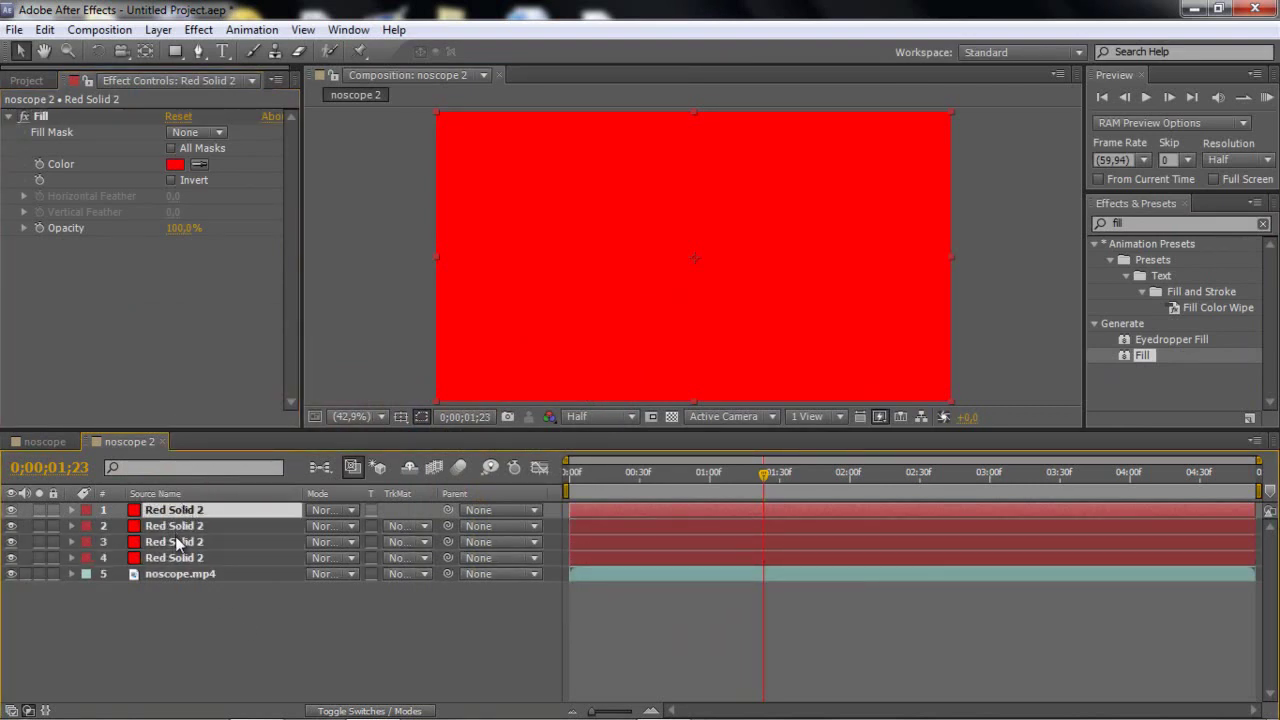
Set the Fill colour of the third solid layer to blue (0006FF)
{"action": "left_click", "coordinate": [171, 558]}
{"action": "left_click", "coordinate": [176, 542]}
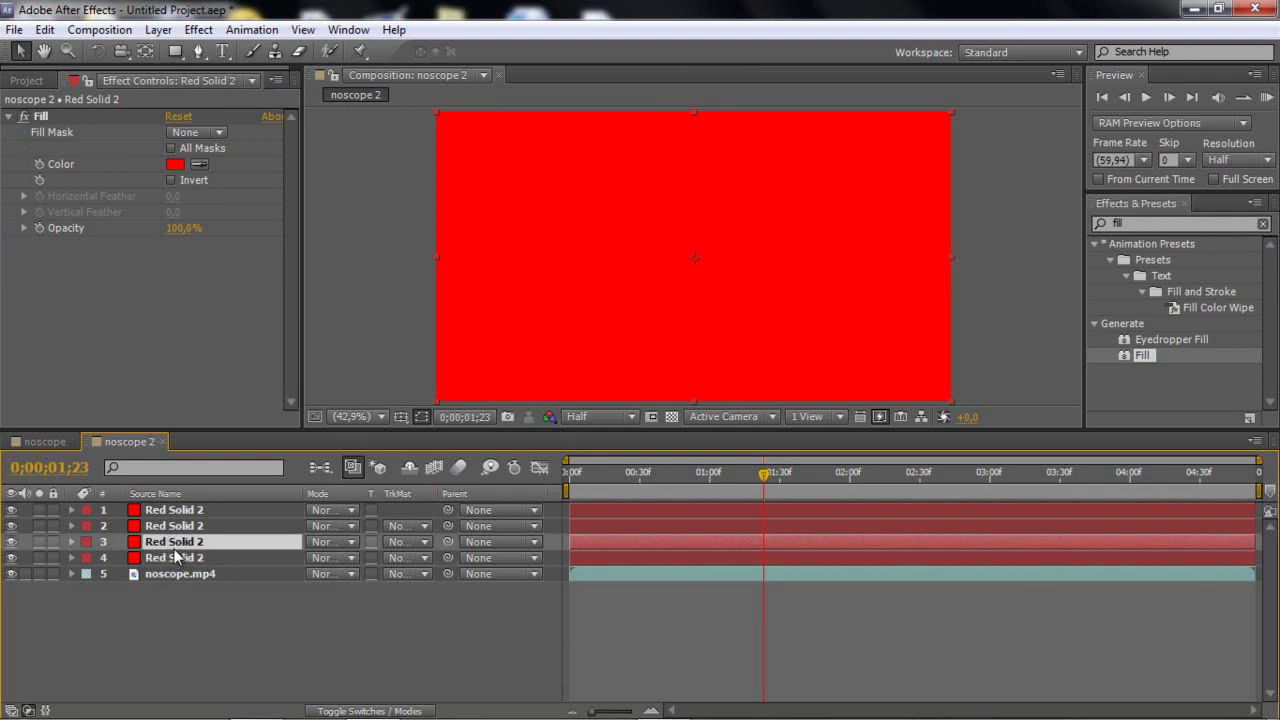
{"action": "left_click", "coordinate": [175, 164]}
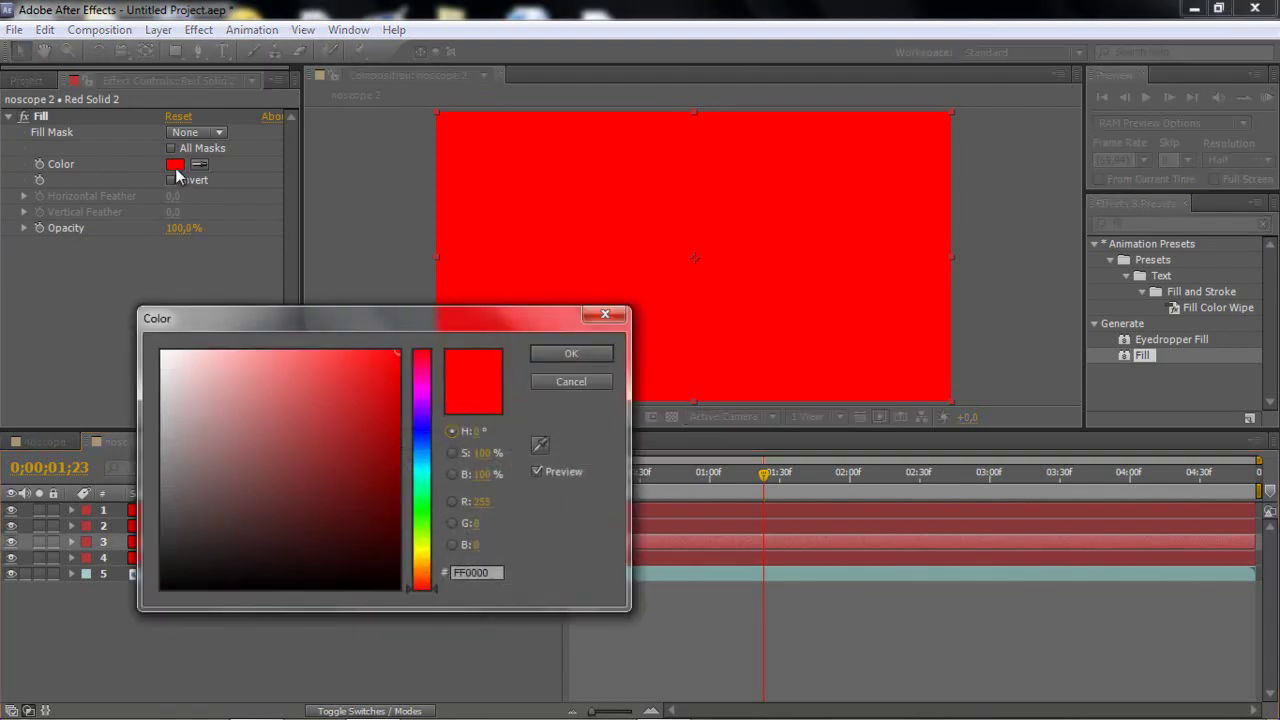
{"action": "left_click", "coordinate": [420, 431]}
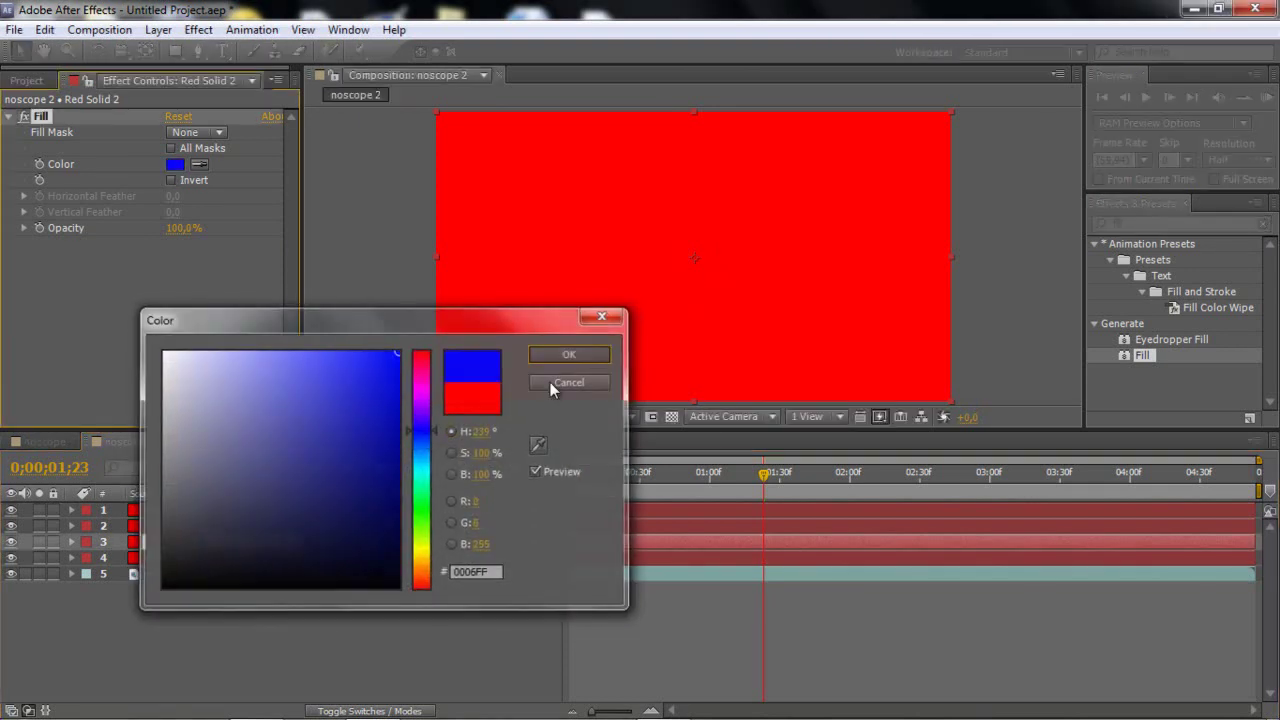
{"action": "left_click", "coordinate": [590, 353]}
Rename layer 4 as red and layer 3 as blue
{"action": "left_click", "coordinate": [176, 560]}
{"action": "right_click", "coordinate": [176, 561]}
{"action": "left_click", "coordinate": [268, 702]}
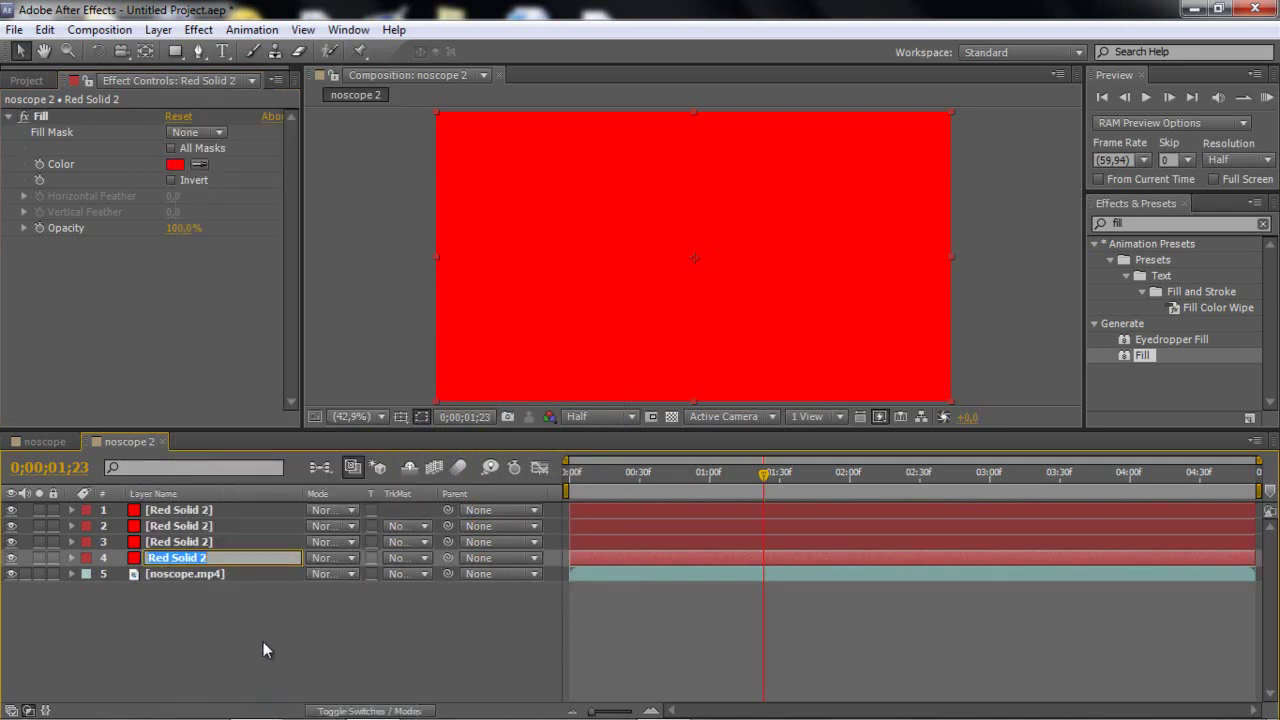
{"action": "type", "text": "red"}
{"action": "right_click", "coordinate": [182, 539]}
{"action": "left_click", "coordinate": [262, 701]}
{"action": "type", "text": "blue"}
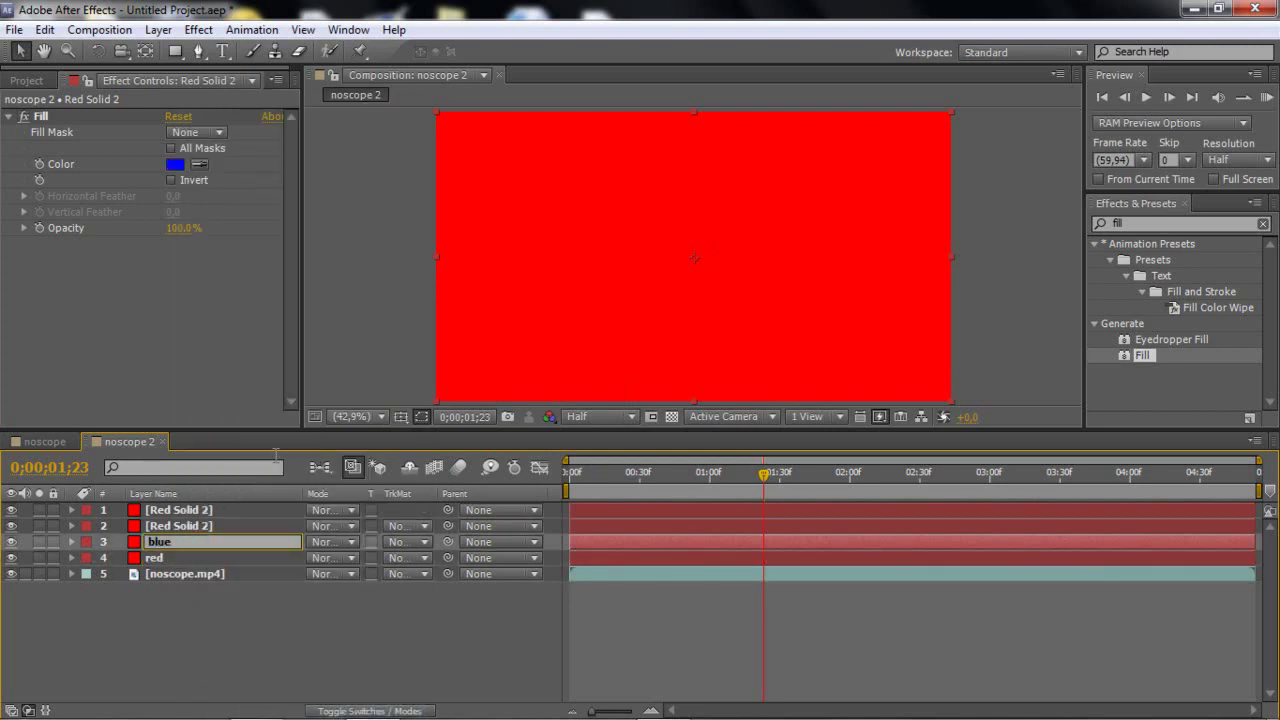
Set the Fill colour of the second solid layer to bright green and rename the layer as green
{"action": "left_click", "coordinate": [215, 526]}
{"action": "left_click", "coordinate": [184, 166]}
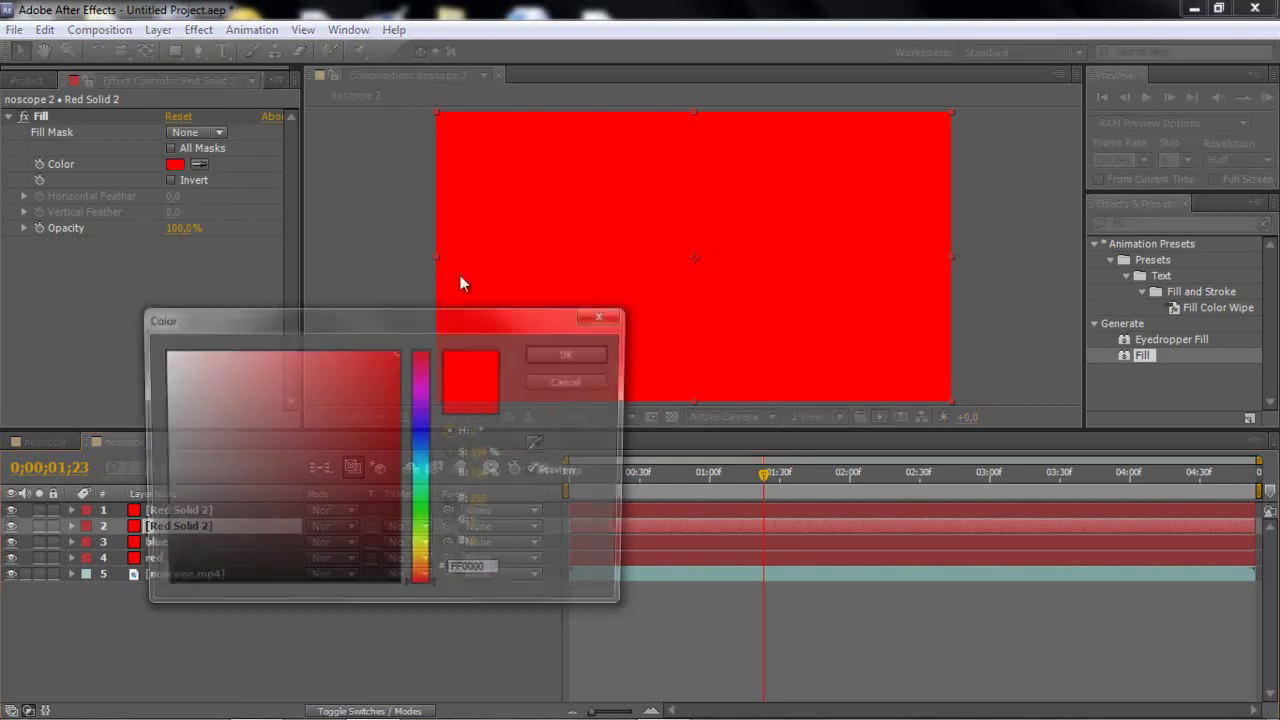
{"action": "left_click", "coordinate": [422, 526]}
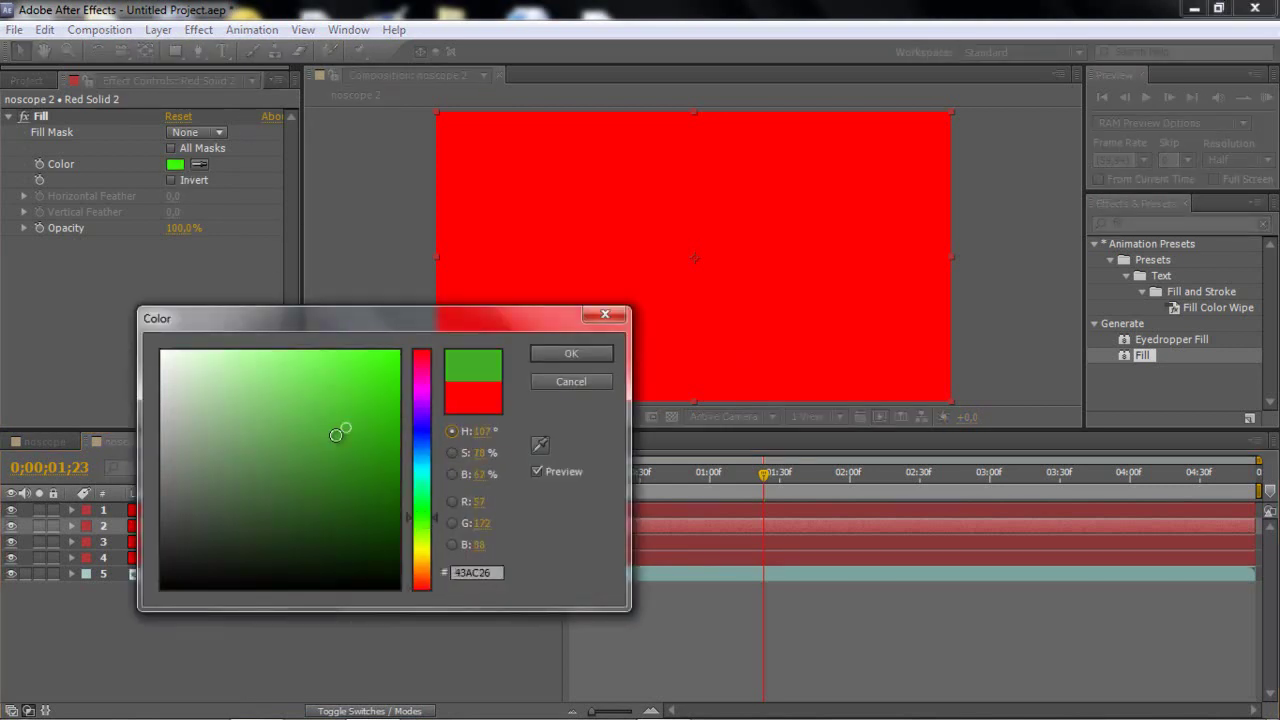
{"action": "left_click", "coordinate": [571, 353]}
{"action": "right_click", "coordinate": [215, 528]}
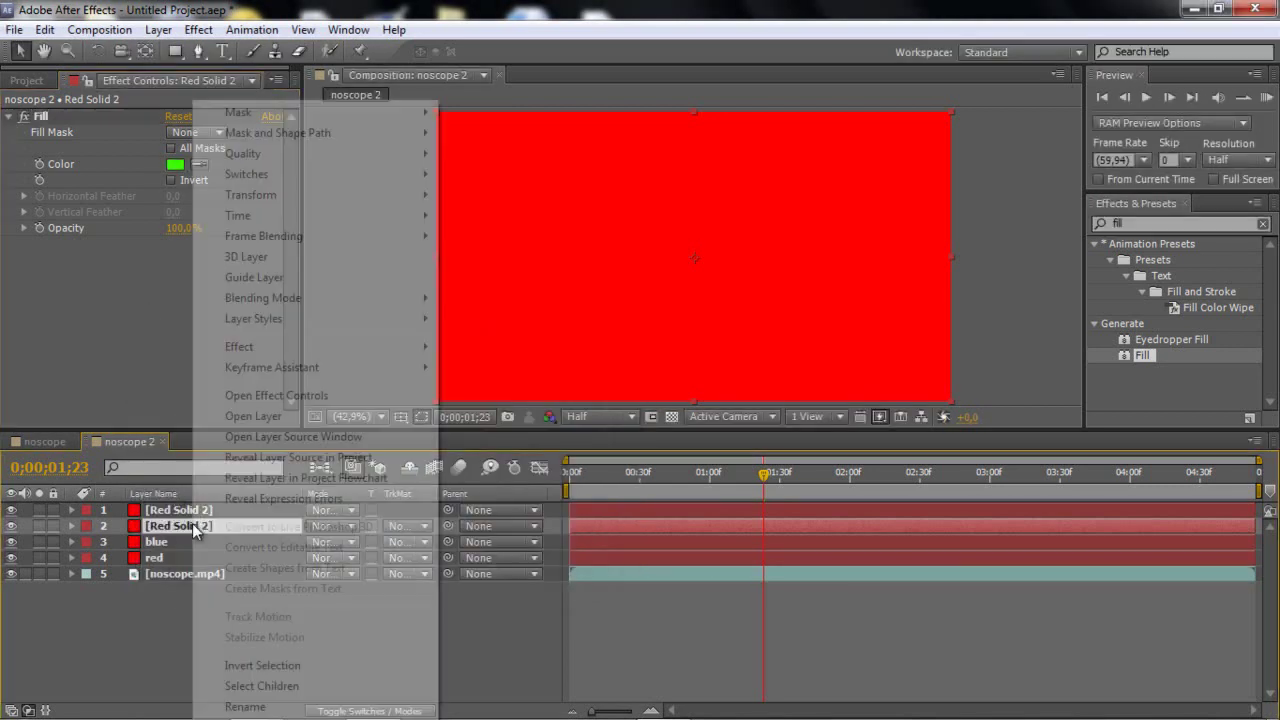
{"action": "left_click", "coordinate": [252, 703]}
{"action": "type", "text": "green"}
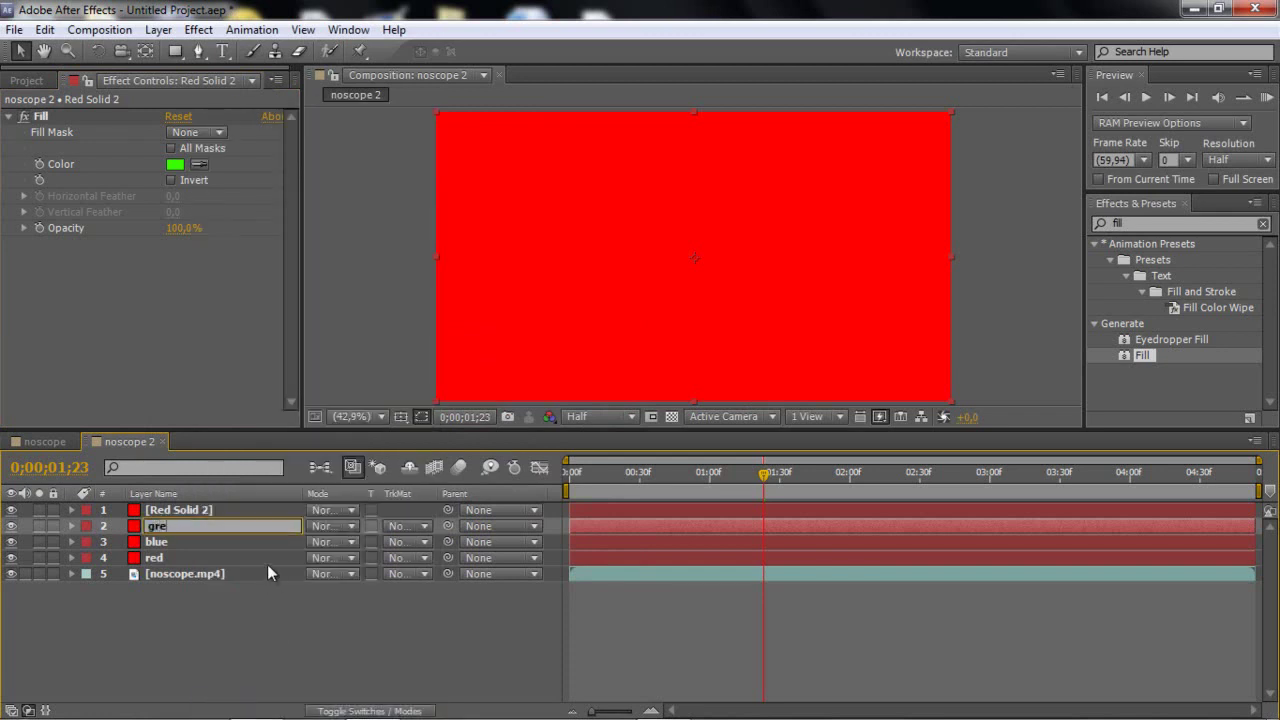
Rename the top solid layer as pink and set its Fill colour to pink (FF00EA)
{"action": "left_click", "coordinate": [183, 512]}
{"action": "right_click", "coordinate": [185, 512]}
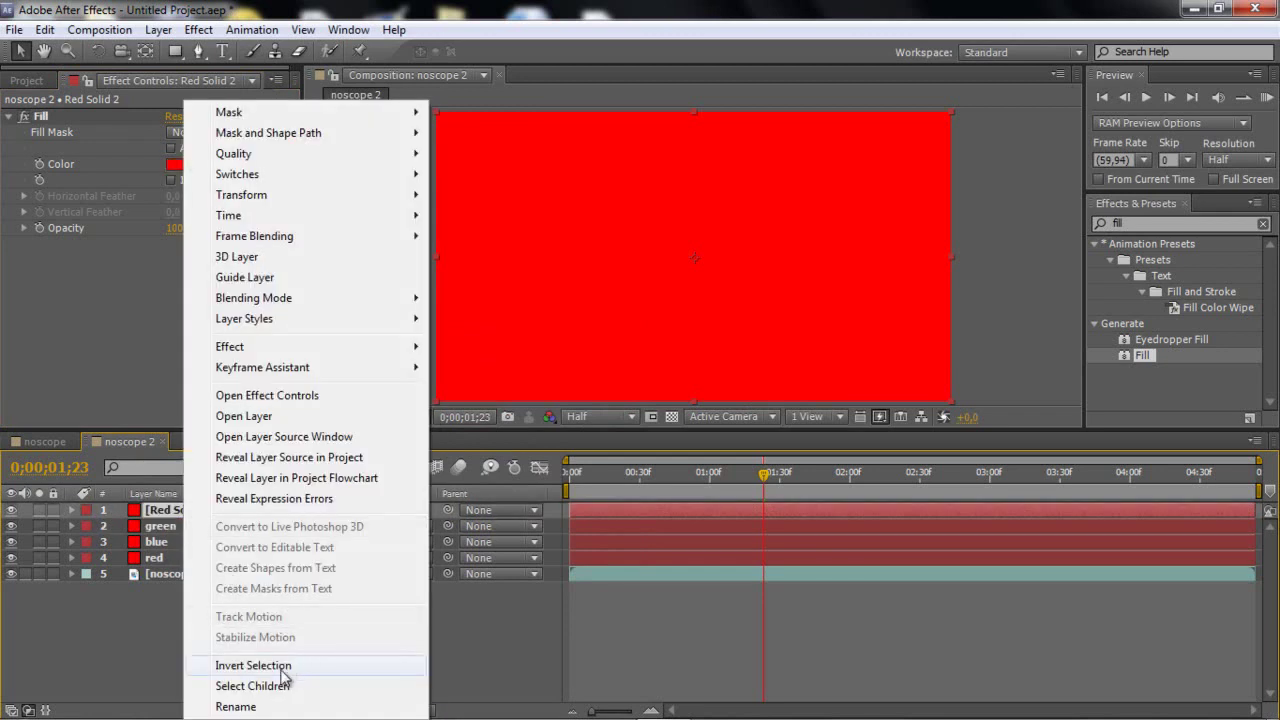
{"action": "left_click", "coordinate": [240, 705]}
{"action": "type", "text": "pink"}
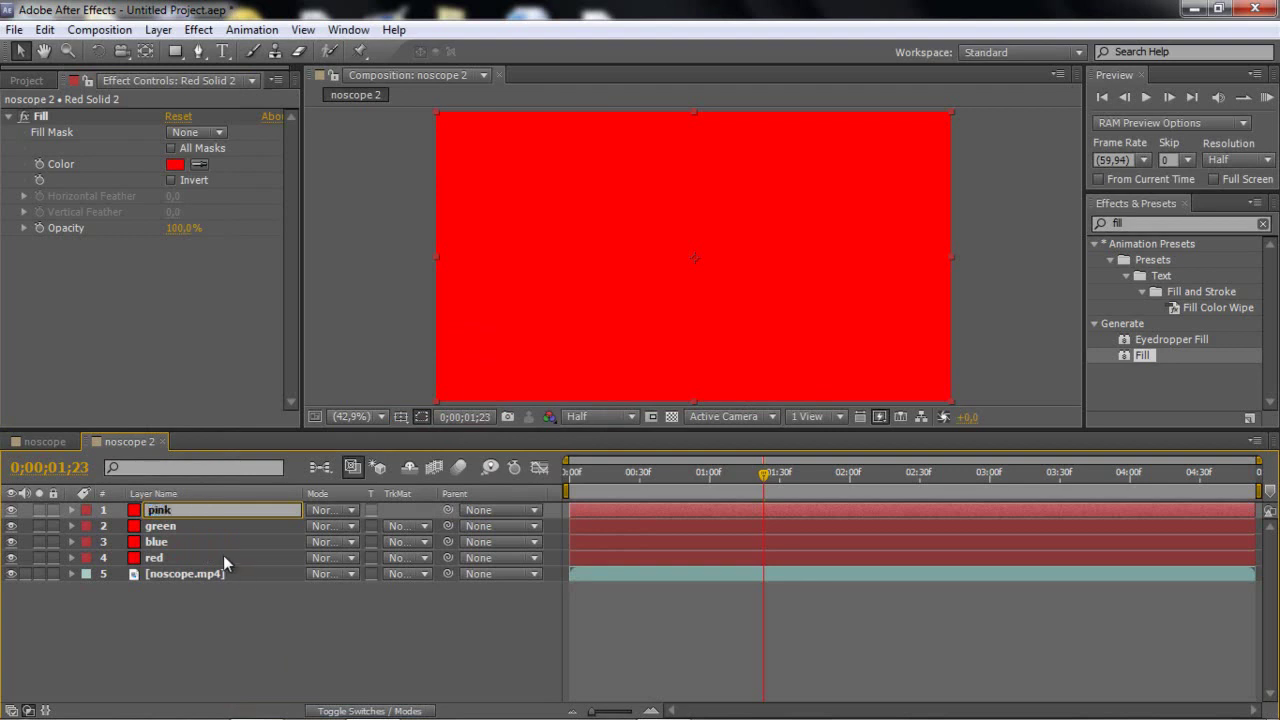
{"action": "left_click", "coordinate": [160, 526]}
{"action": "left_click", "coordinate": [163, 512]}
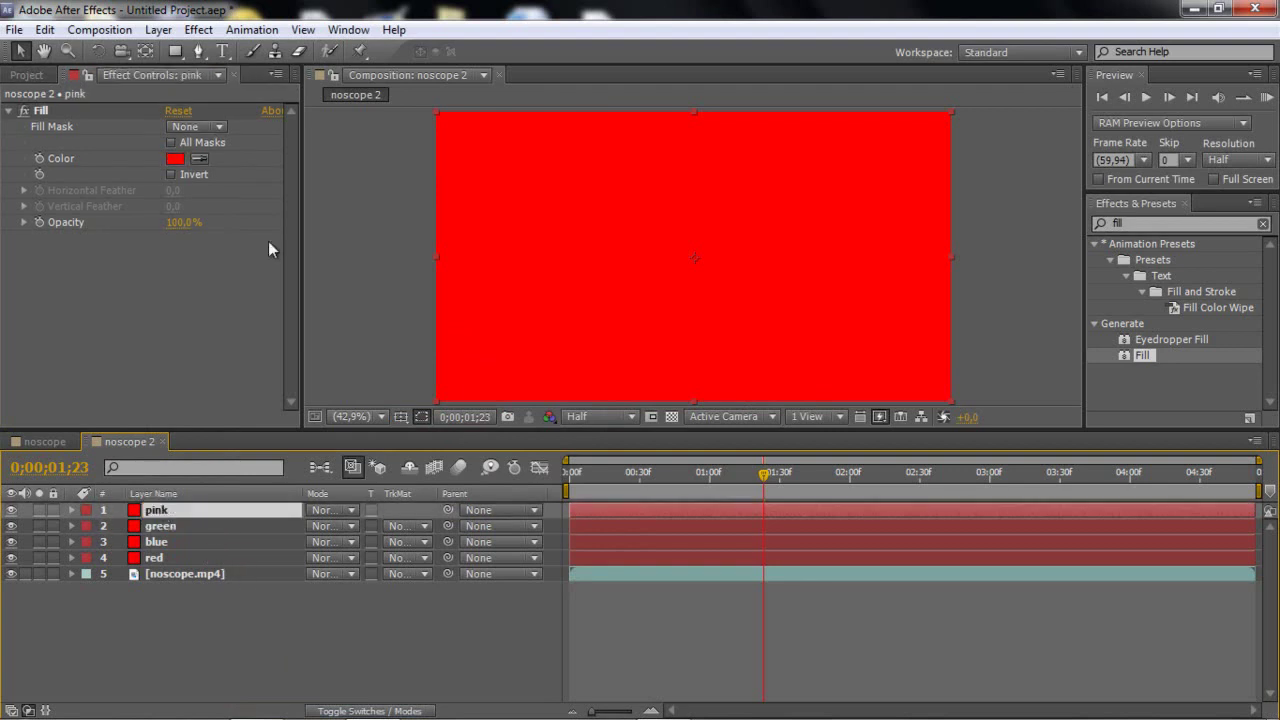
{"action": "left_click", "coordinate": [175, 158]}
{"action": "left_click", "coordinate": [426, 400]}
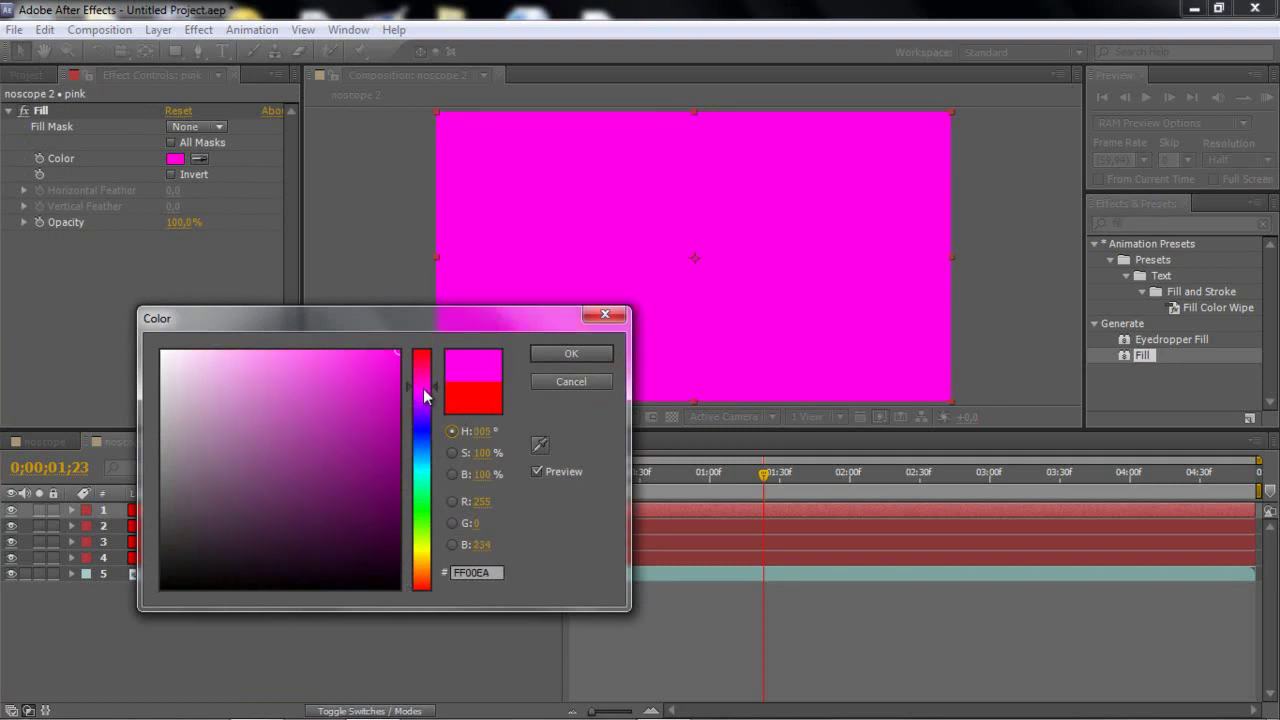
{"action": "left_click", "coordinate": [569, 350]}
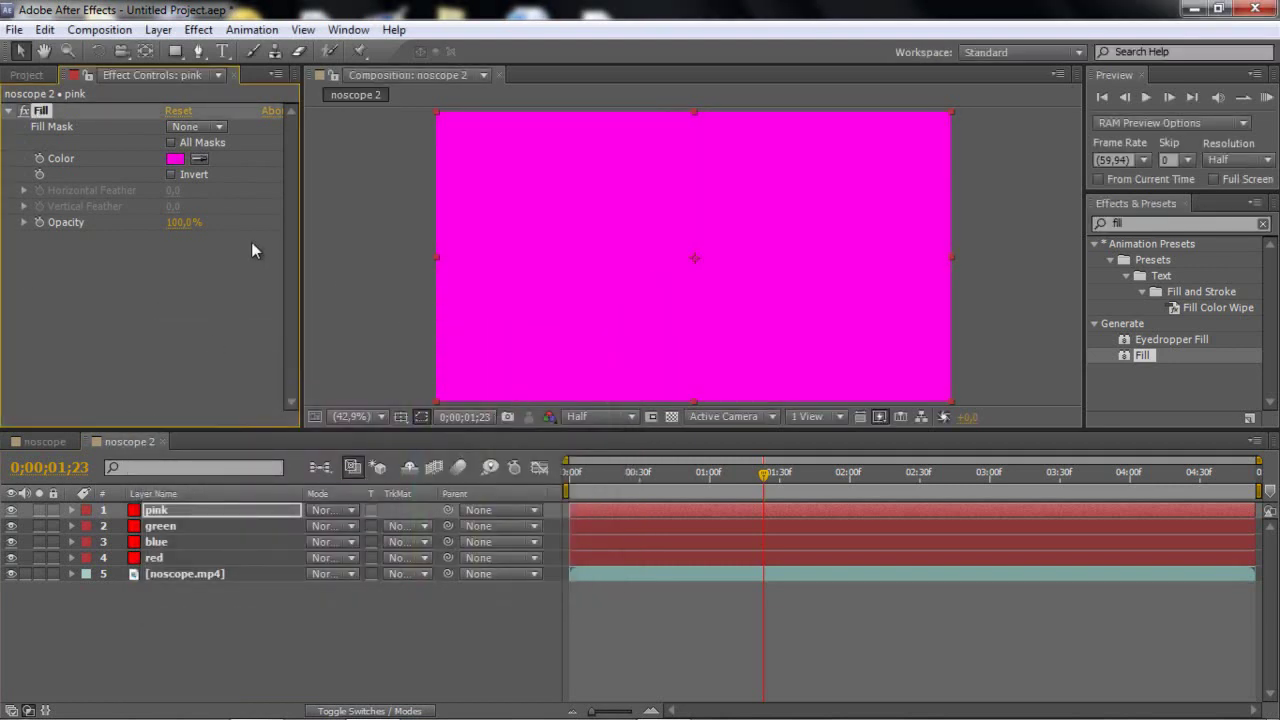
{"action": "left_click", "coordinate": [198, 51]}
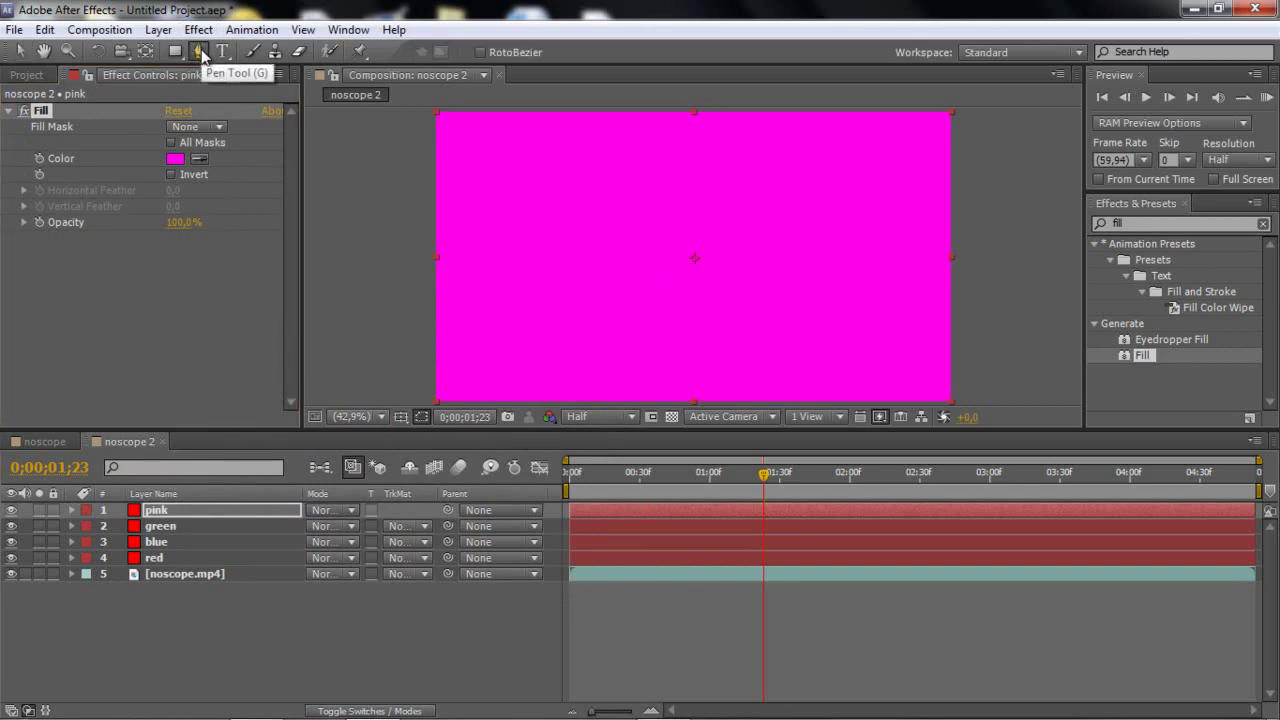
{"action": "left_click", "coordinate": [176, 53]}
{"action": "left_click", "coordinate": [176, 52]}
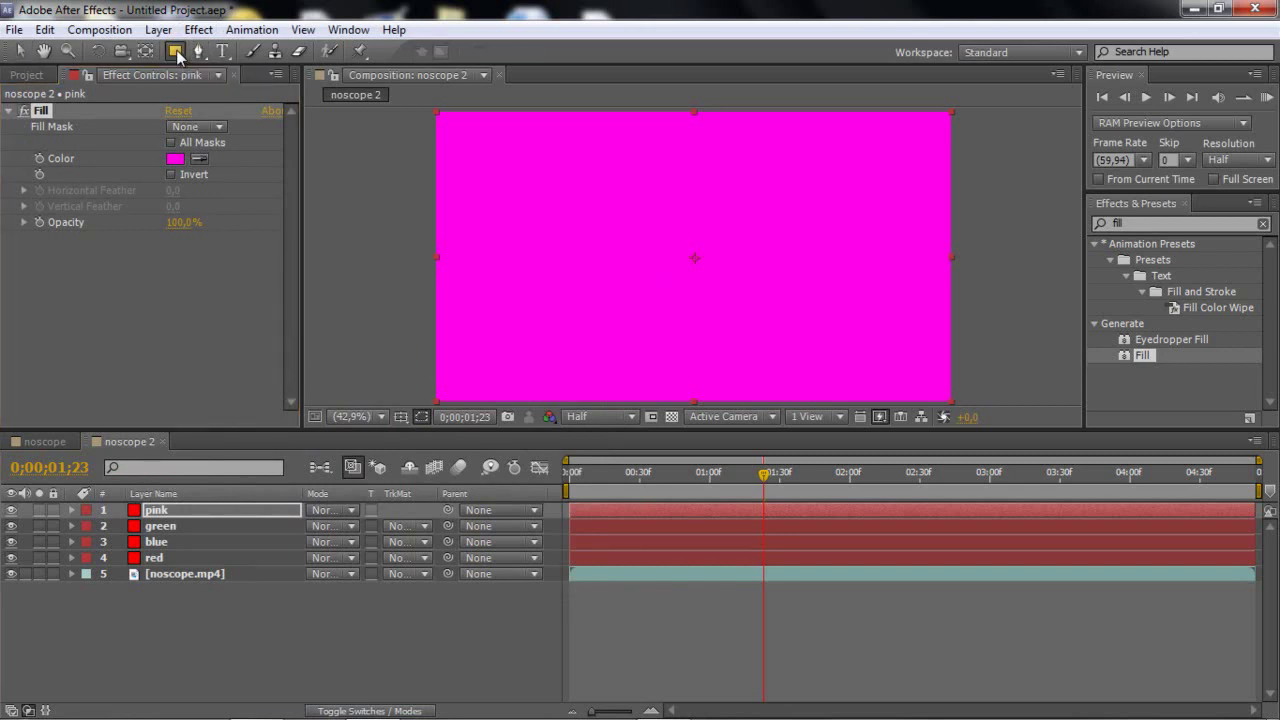
{"action": "left_click", "coordinate": [176, 51]}
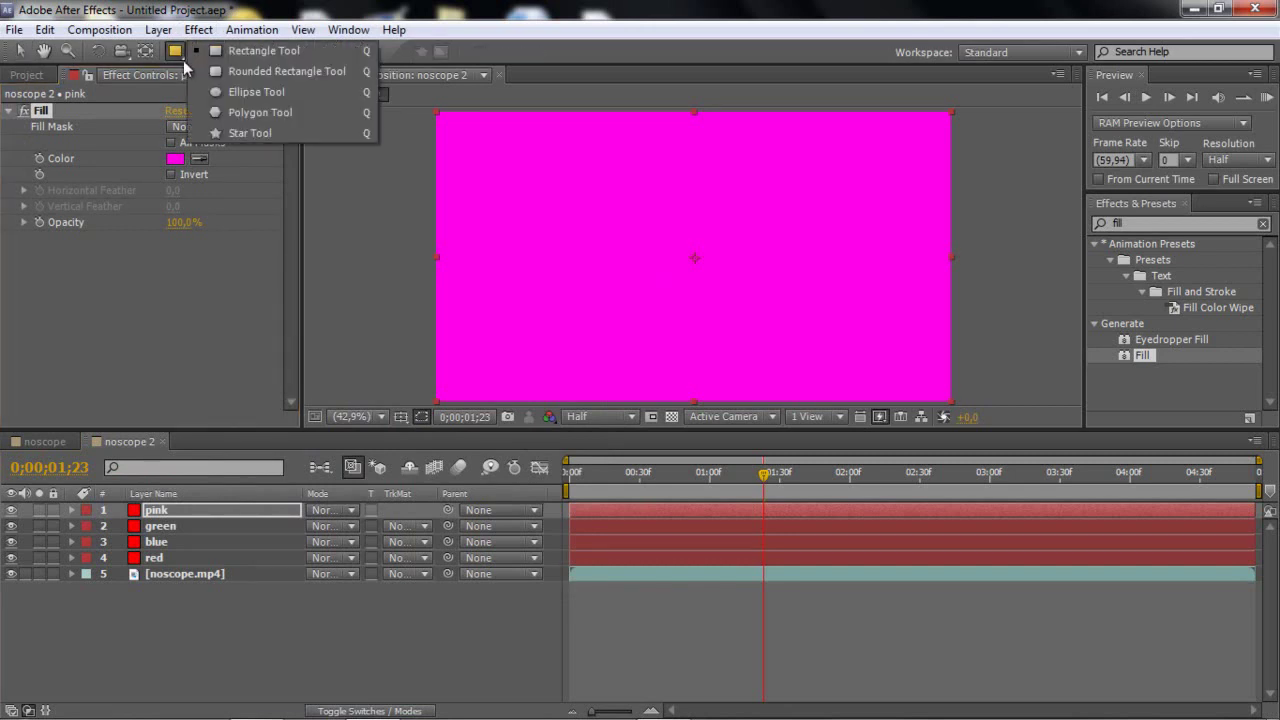
{"action": "left_click", "coordinate": [256, 92]}
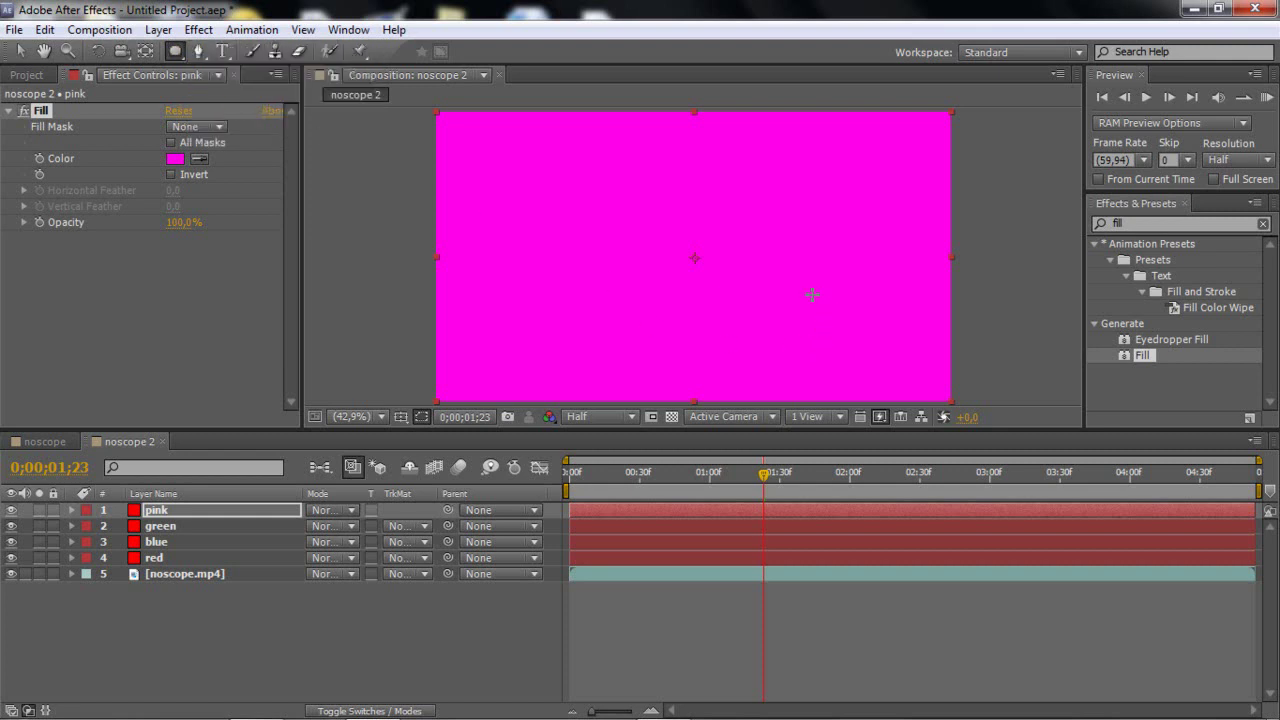
Draw a closed, roughly circular Pen mask on the pink solid around the frame's lower-right corner, extending past the frame edges
{"action": "left_click", "coordinate": [200, 54]}
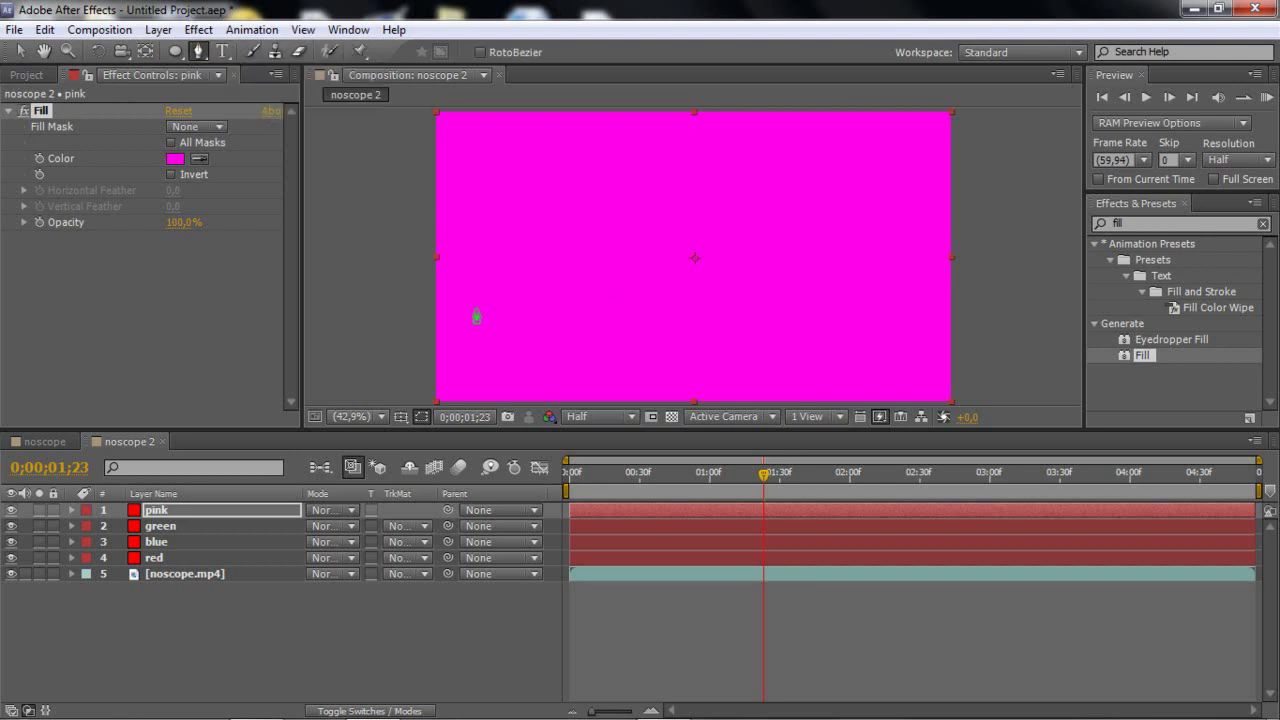
{"action": "scroll", "coordinate": [700, 320], "scroll_direction": "down", "scroll_amount": 2}
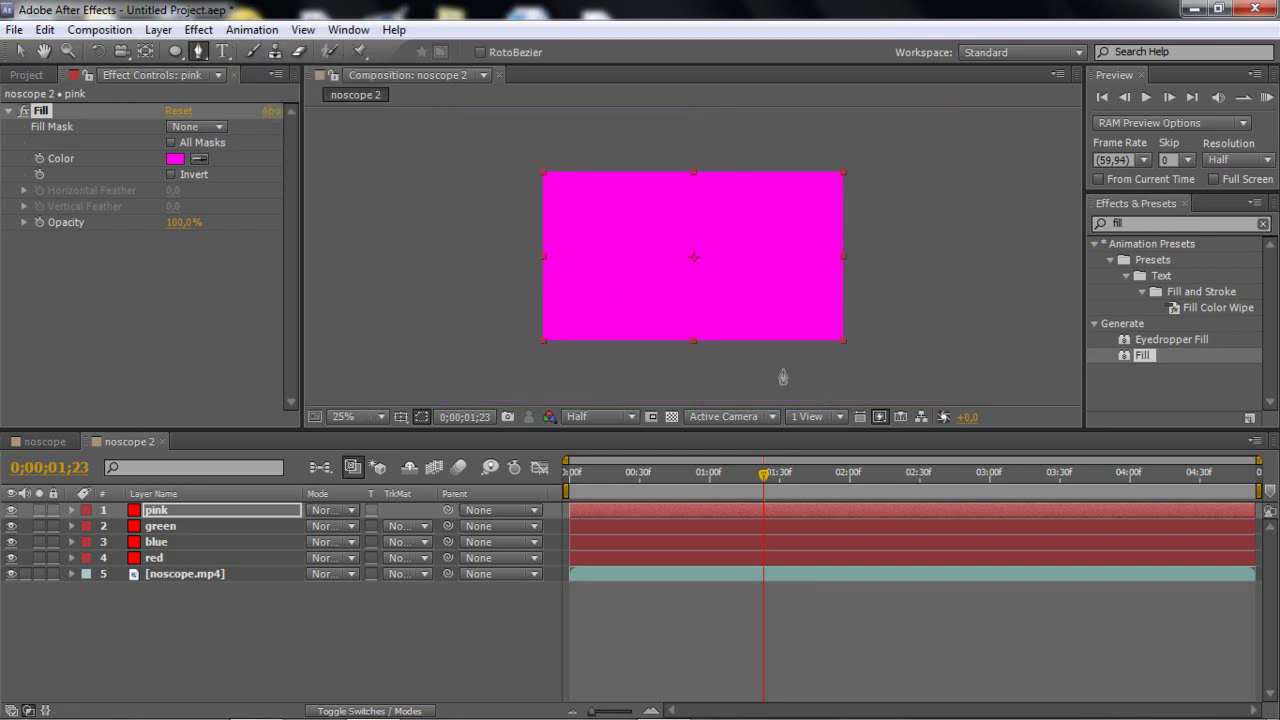
{"action": "left_click", "coordinate": [784, 376]}
{"action": "left_click", "coordinate": [771, 362]}
{"action": "left_click", "coordinate": [755, 336]}
{"action": "left_click", "coordinate": [755, 305]}
{"action": "left_click", "coordinate": [770, 277]}
{"action": "left_click", "coordinate": [801, 266]}
{"action": "left_click", "coordinate": [832, 266]}
{"action": "left_click", "coordinate": [866, 280]}
{"action": "left_click", "coordinate": [876, 312]}
{"action": "left_click", "coordinate": [884, 346]}
{"action": "left_click", "coordinate": [827, 373]}
{"action": "left_click", "coordinate": [784, 377]}
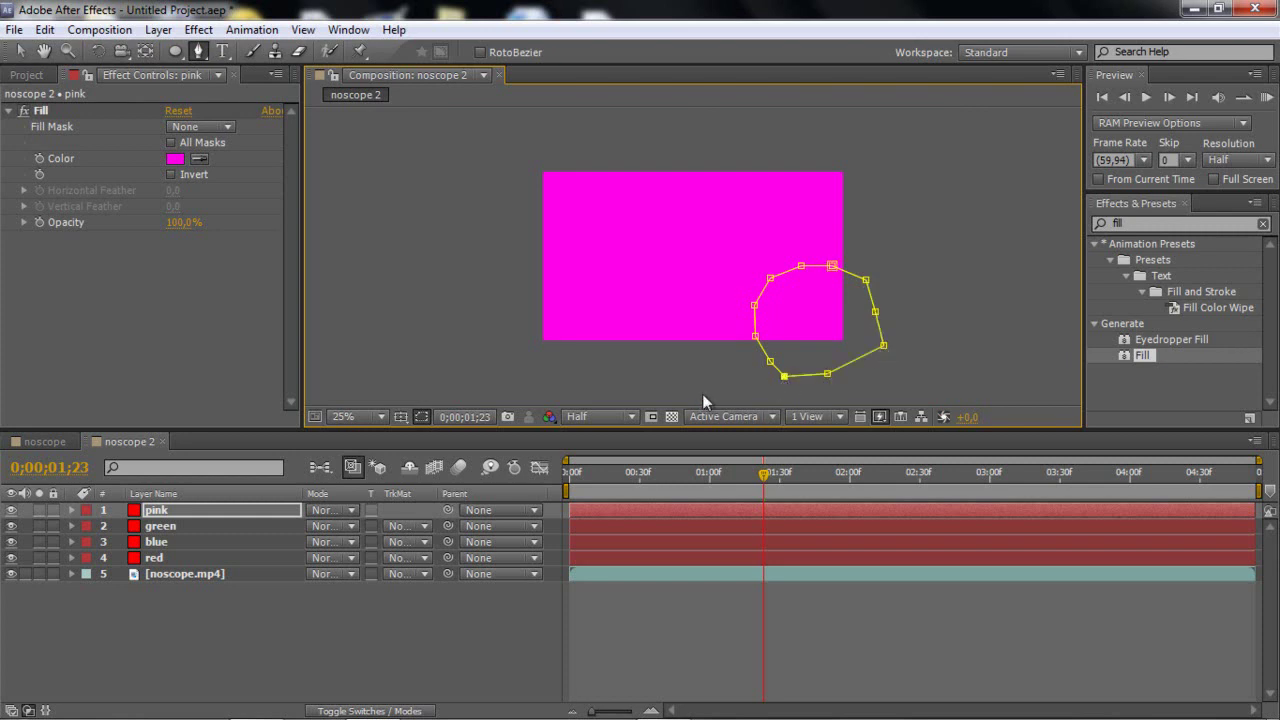
Draw a closed, rounded Pen mask on the green solid around the frame's lower-left corner, extending past the frame edges
{"action": "left_click", "coordinate": [183, 526]}
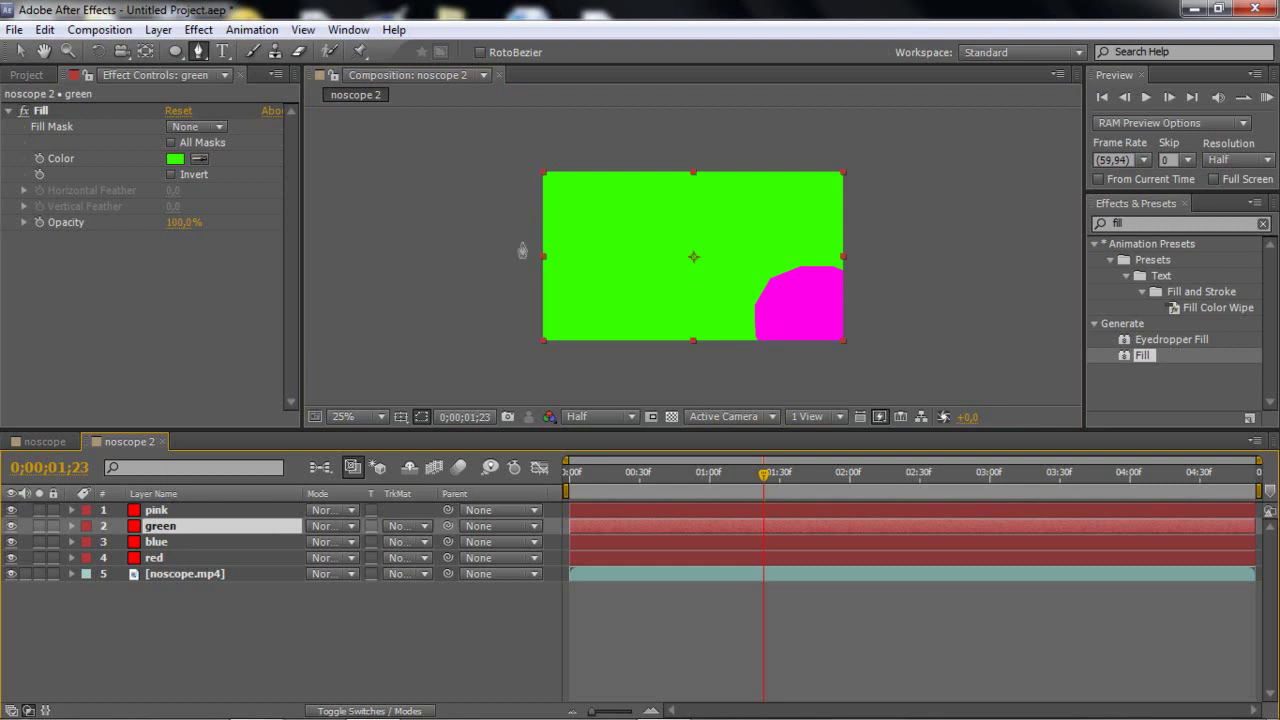
{"action": "left_click", "coordinate": [592, 375]}
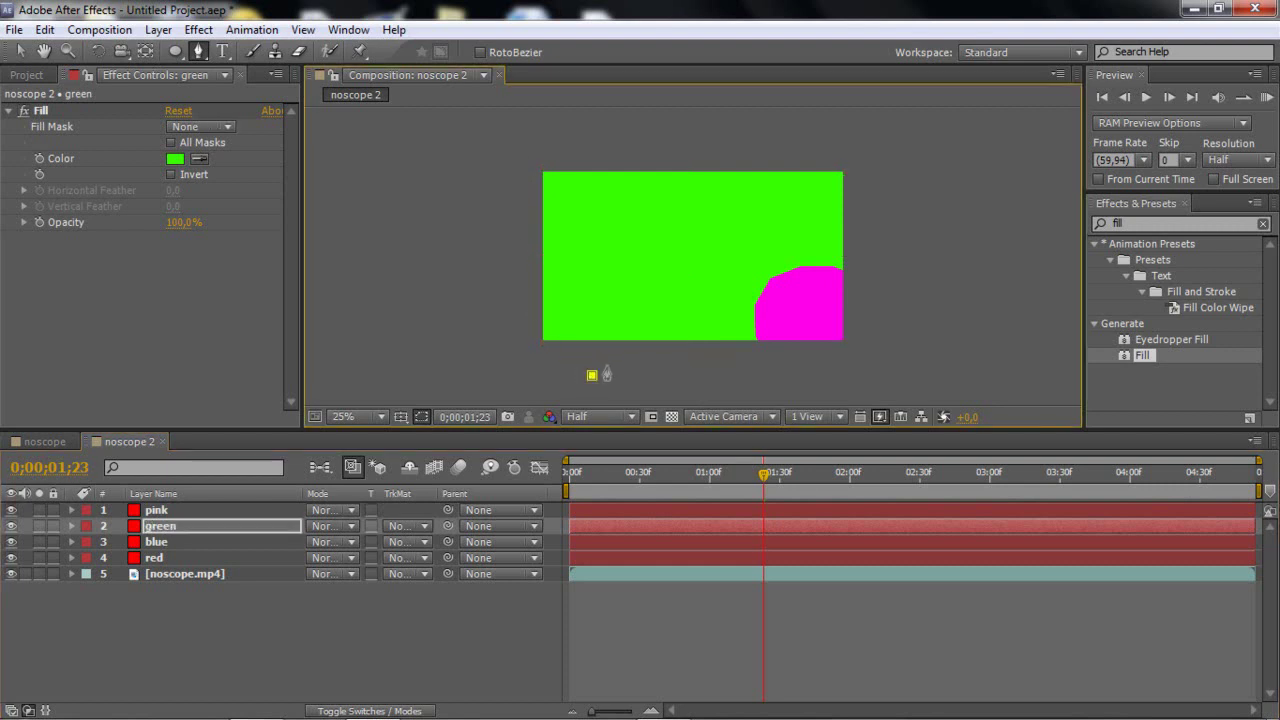
{"action": "left_click", "coordinate": [612, 340]}
{"action": "left_click", "coordinate": [582, 266]}
{"action": "left_click", "coordinate": [559, 259]}
{"action": "left_click", "coordinate": [530, 257]}
{"action": "left_click", "coordinate": [505, 272]}
{"action": "left_click", "coordinate": [491, 310]}
{"action": "left_click", "coordinate": [489, 346]}
{"action": "left_click", "coordinate": [494, 374]}
{"action": "left_click", "coordinate": [574, 380]}
{"action": "left_click", "coordinate": [592, 375]}
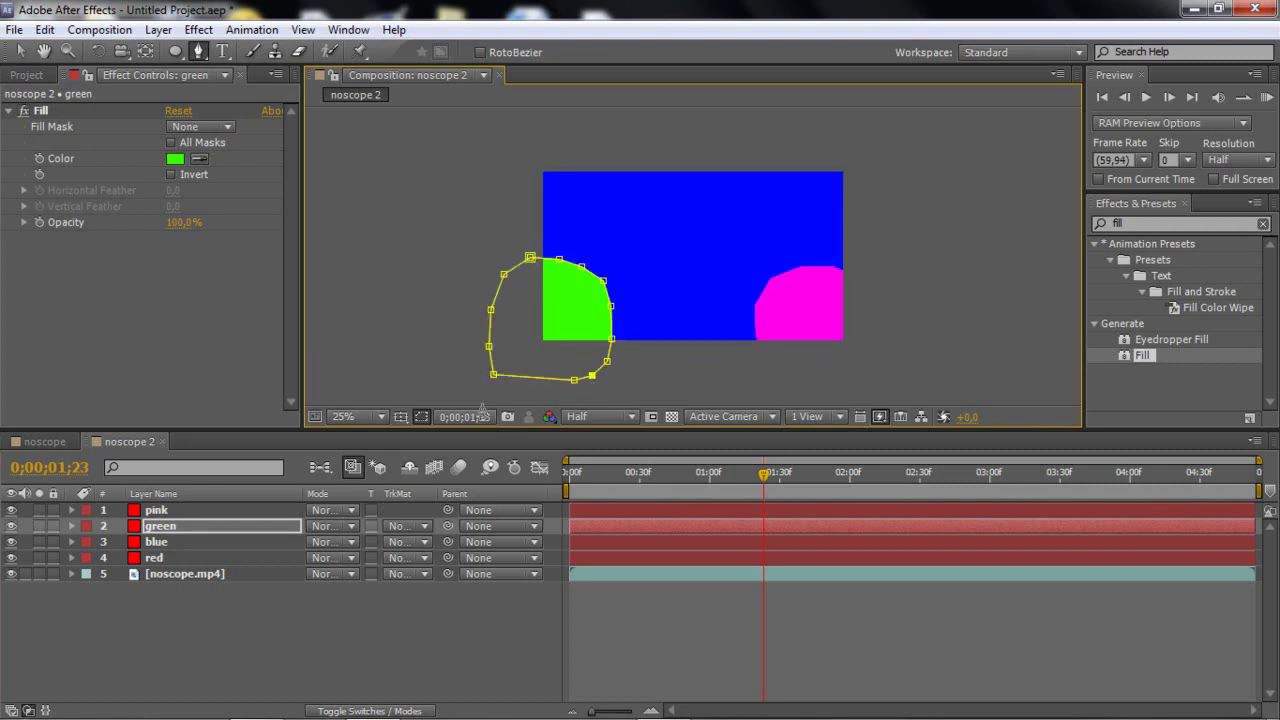
Draw a closed, rounded Pen mask on the blue solid around the frame's upper-right corner, extending past the frame edges
{"action": "left_click", "coordinate": [172, 541]}
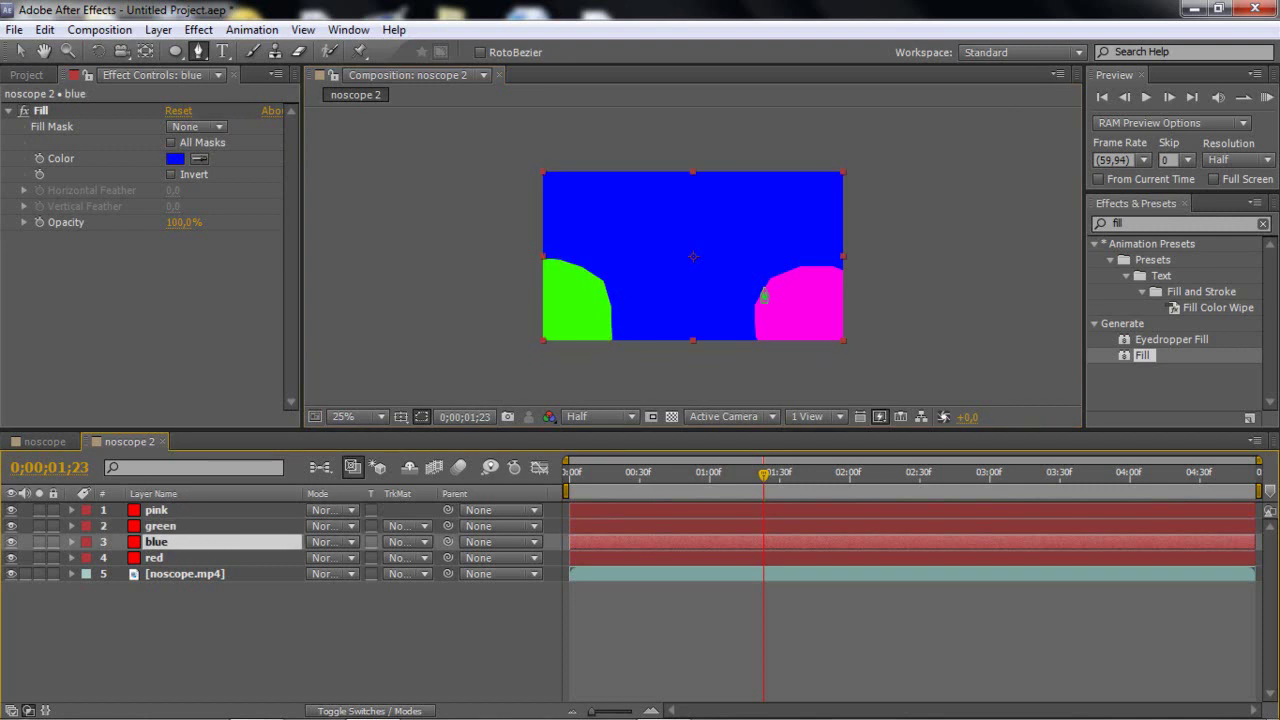
{"action": "left_click", "coordinate": [834, 144]}
{"action": "left_click", "coordinate": [792, 159]}
{"action": "left_click", "coordinate": [779, 176]}
{"action": "left_click", "coordinate": [760, 210]}
{"action": "left_click", "coordinate": [774, 230]}
{"action": "left_click", "coordinate": [834, 234]}
{"action": "left_click", "coordinate": [866, 238]}
{"action": "left_click", "coordinate": [897, 216]}
{"action": "left_click", "coordinate": [897, 185]}
{"action": "left_click", "coordinate": [882, 159]}
{"action": "left_click", "coordinate": [835, 145]}
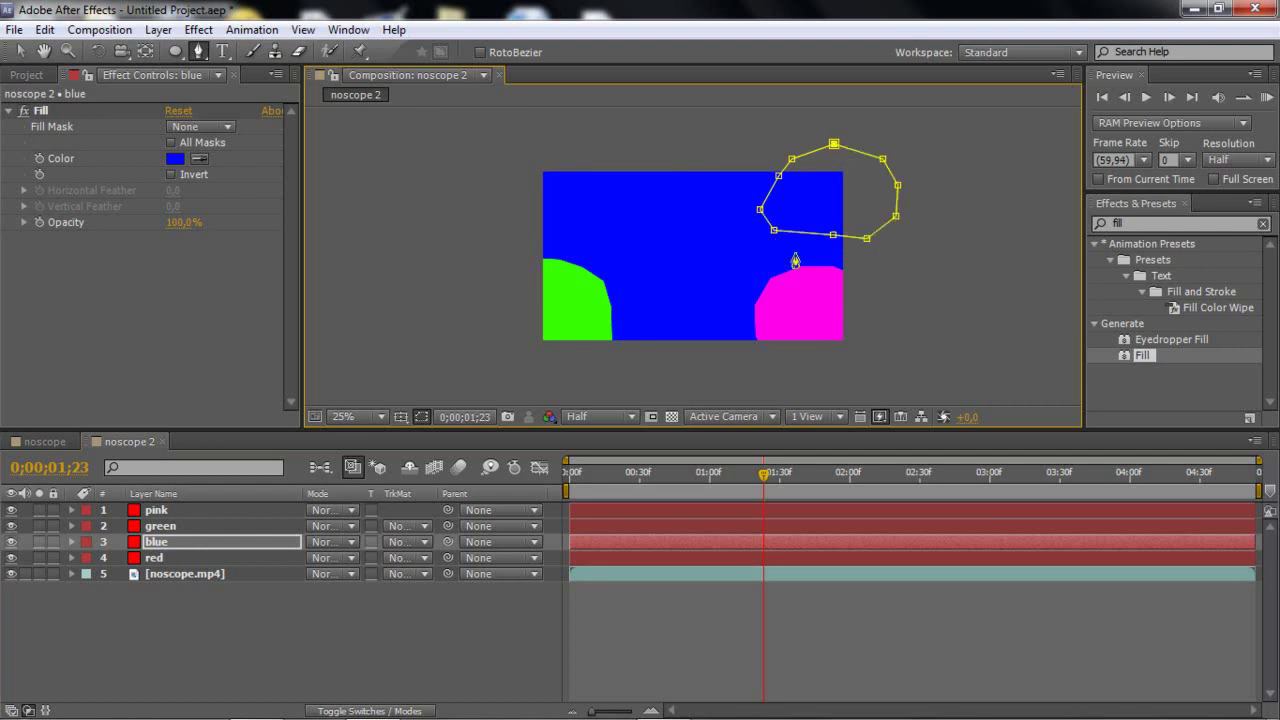
Draw a closed, rounded Pen mask on the red solid around the frame's upper-left corner, extending past the frame edges
{"action": "left_click", "coordinate": [175, 557]}
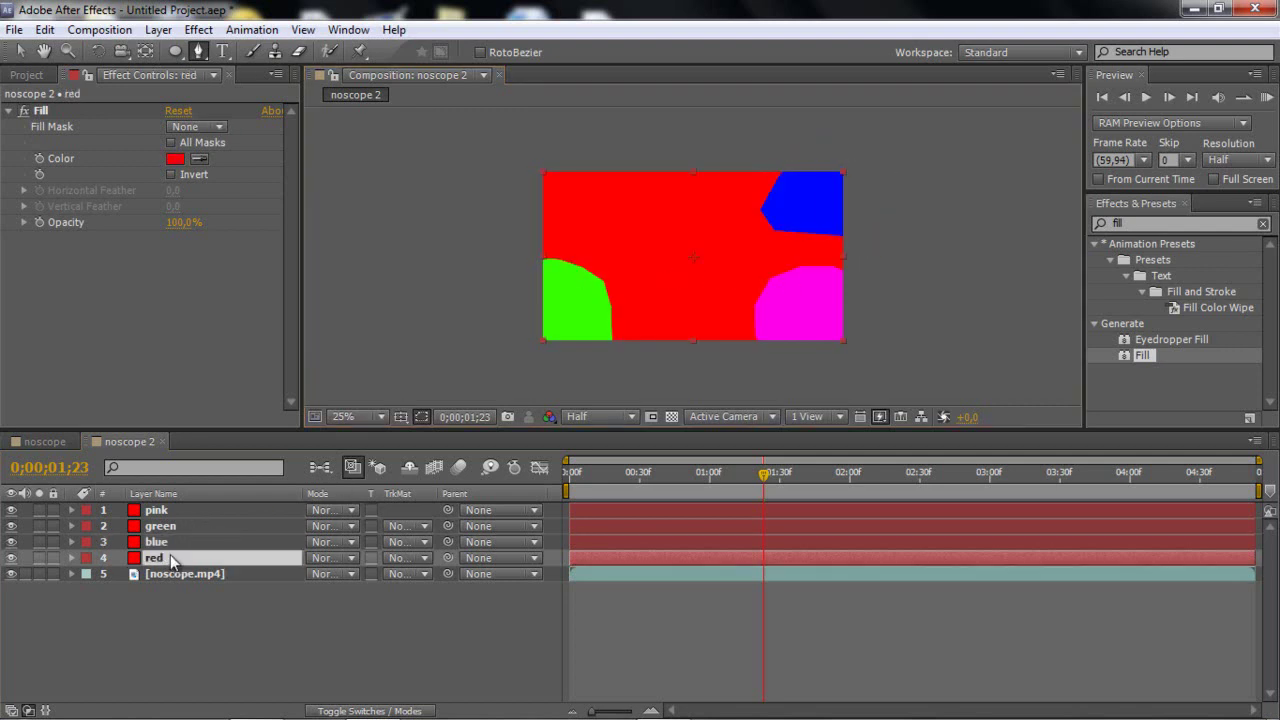
{"action": "left_click", "coordinate": [570, 141]}
{"action": "left_click", "coordinate": [596, 158]}
{"action": "left_click", "coordinate": [608, 186]}
{"action": "left_click", "coordinate": [615, 204]}
{"action": "left_click", "coordinate": [615, 219]}
{"action": "left_click", "coordinate": [603, 231]}
{"action": "left_click", "coordinate": [575, 234]}
{"action": "left_click", "coordinate": [545, 234]}
{"action": "left_click", "coordinate": [525, 234]}
{"action": "left_click", "coordinate": [499, 207]}
{"action": "left_click", "coordinate": [497, 177]}
{"action": "left_click", "coordinate": [508, 147]}
{"action": "left_click", "coordinate": [570, 141]}
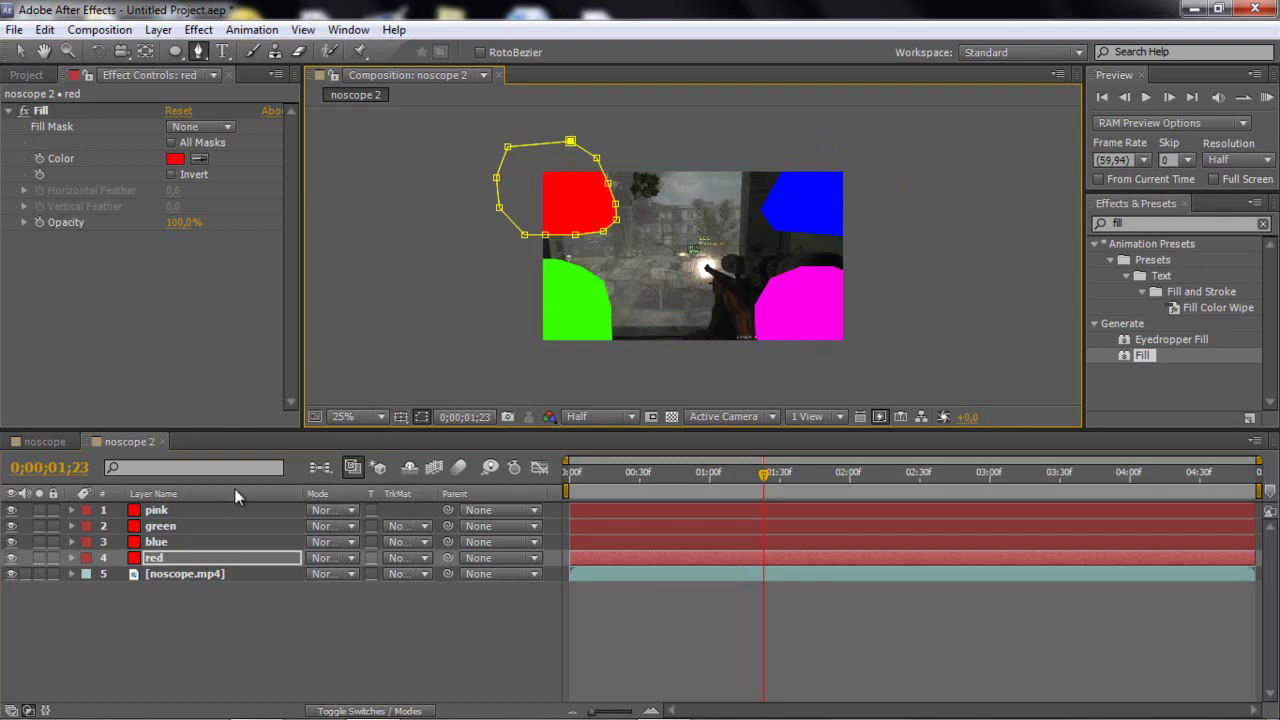
Set the Mask Feather of the red layer's mask to 23 pixels
{"action": "left_click", "coordinate": [159, 551]}
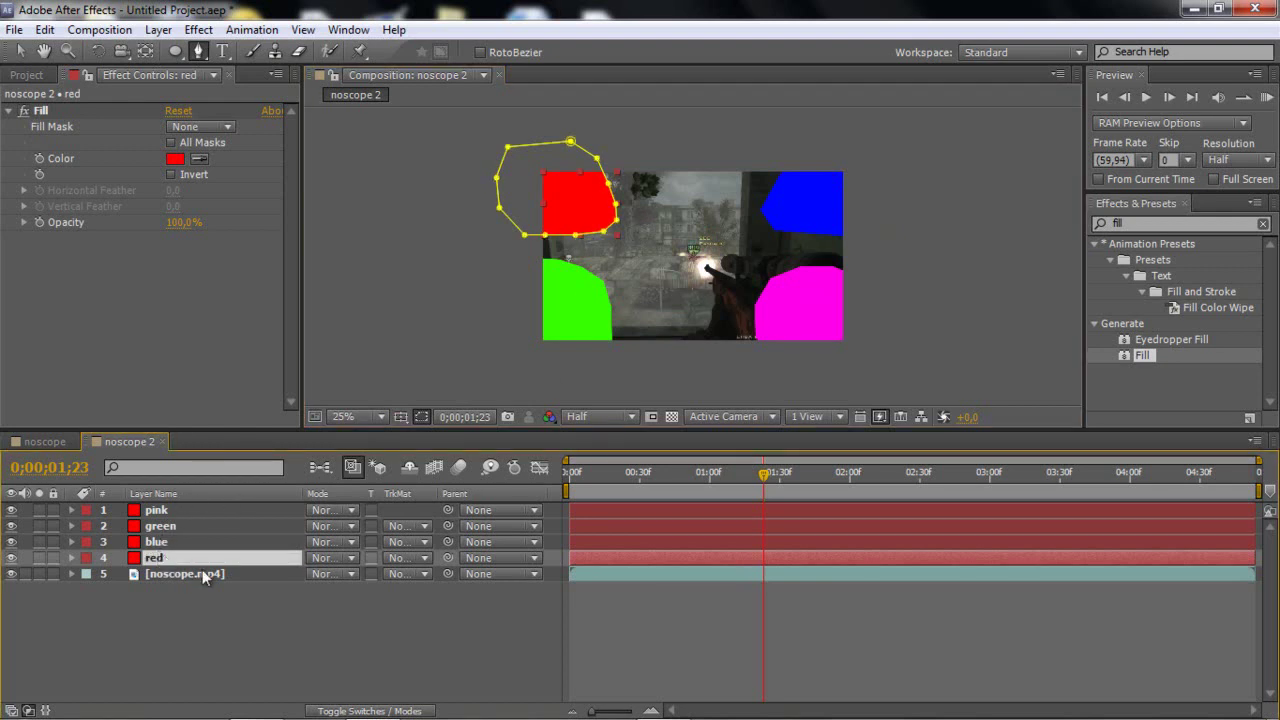
{"action": "key", "text": "f"}
{"action": "left_click", "coordinate": [352, 589]}
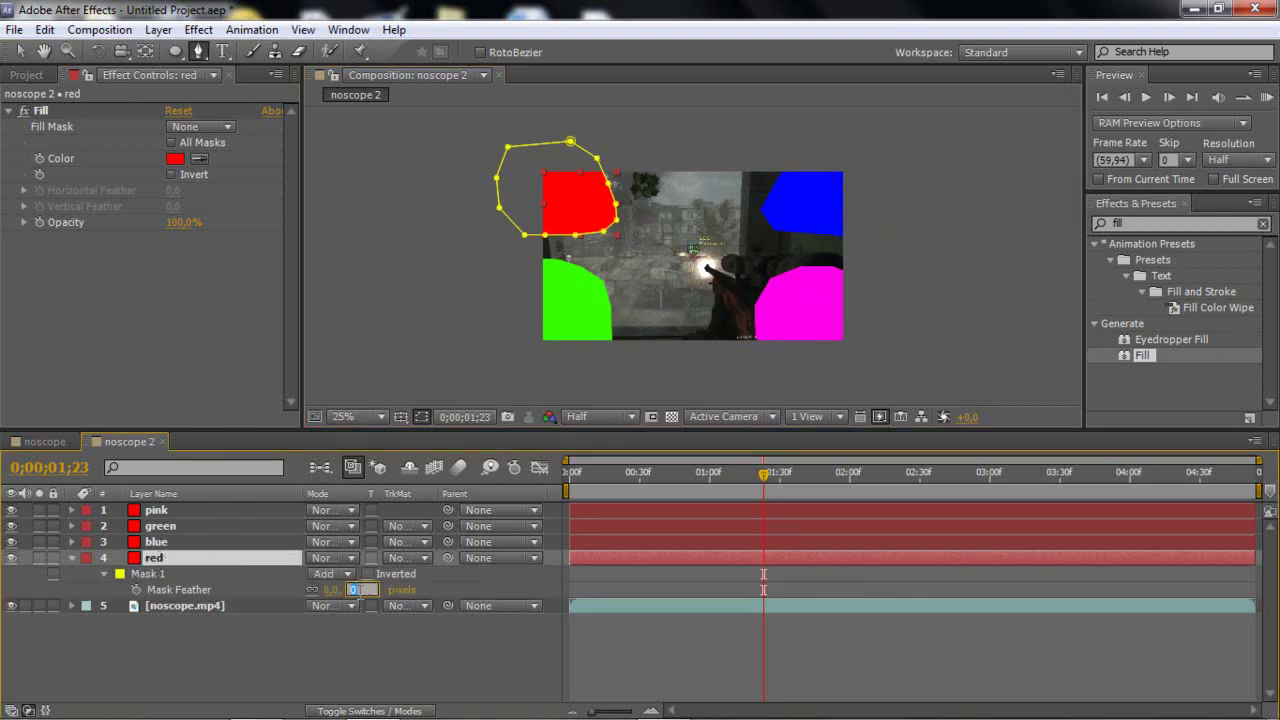
{"action": "type", "text": "23"}
{"action": "key", "text": "Return"}
Set the Mask Feather of the blue layer's mask to 23 pixels
{"action": "left_click", "coordinate": [160, 542]}
{"action": "key", "text": "m"}
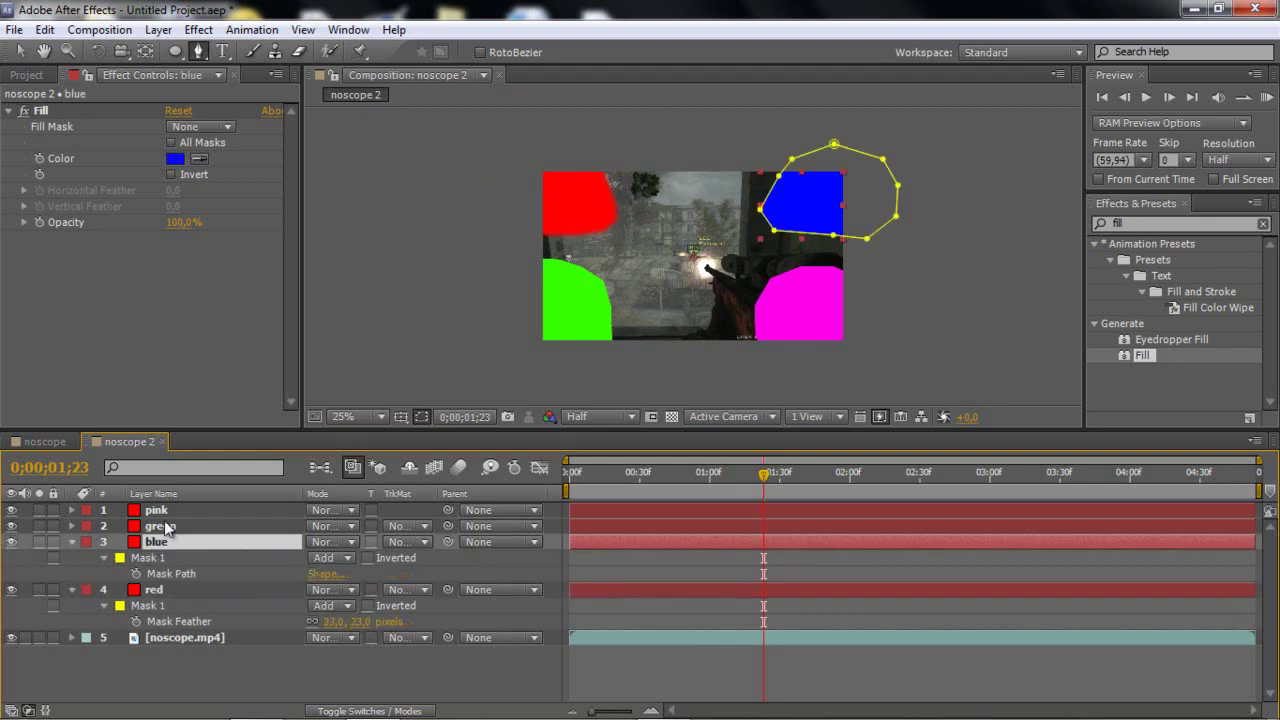
{"action": "key", "text": "f"}
{"action": "left_click", "coordinate": [360, 573]}
{"action": "type", "text": "23"}
{"action": "key", "text": "Return"}
Set the Mask Feather of the green layer's mask to 23 pixels
{"action": "left_click", "coordinate": [158, 527]}
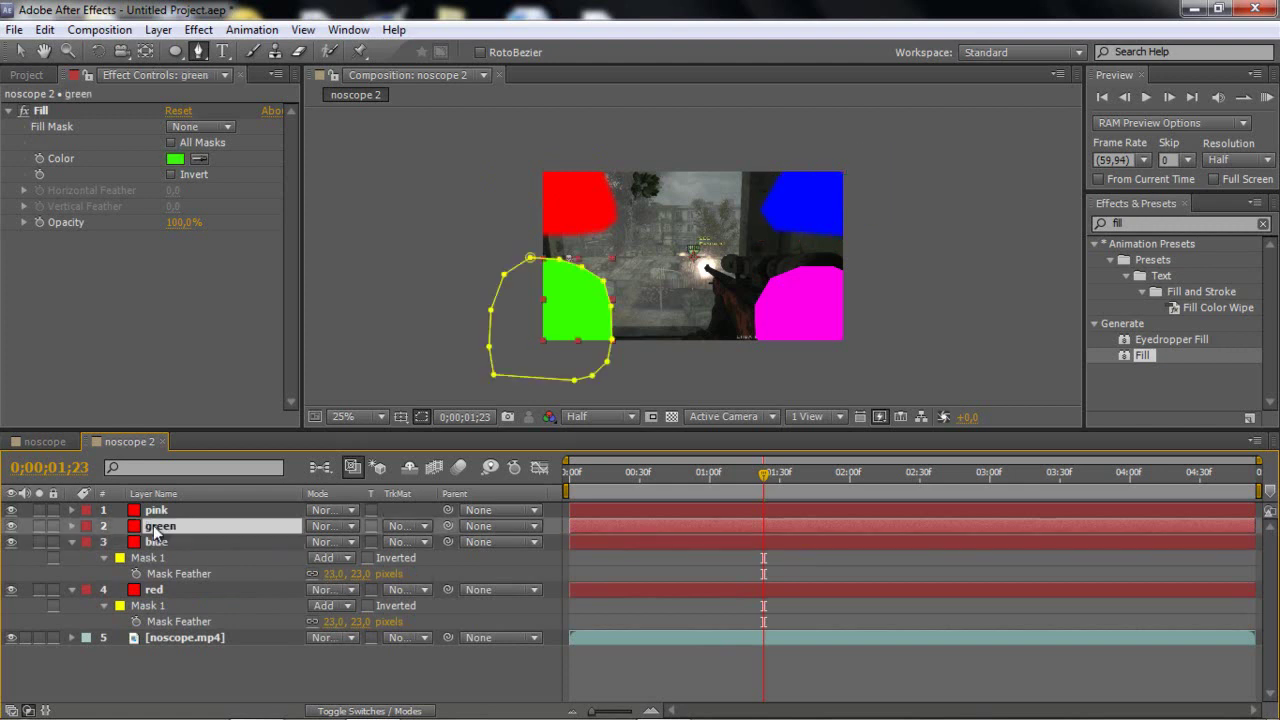
{"action": "key", "text": "f"}
{"action": "left_click", "coordinate": [349, 557]}
{"action": "type", "text": "23"}
{"action": "key", "text": "Return"}
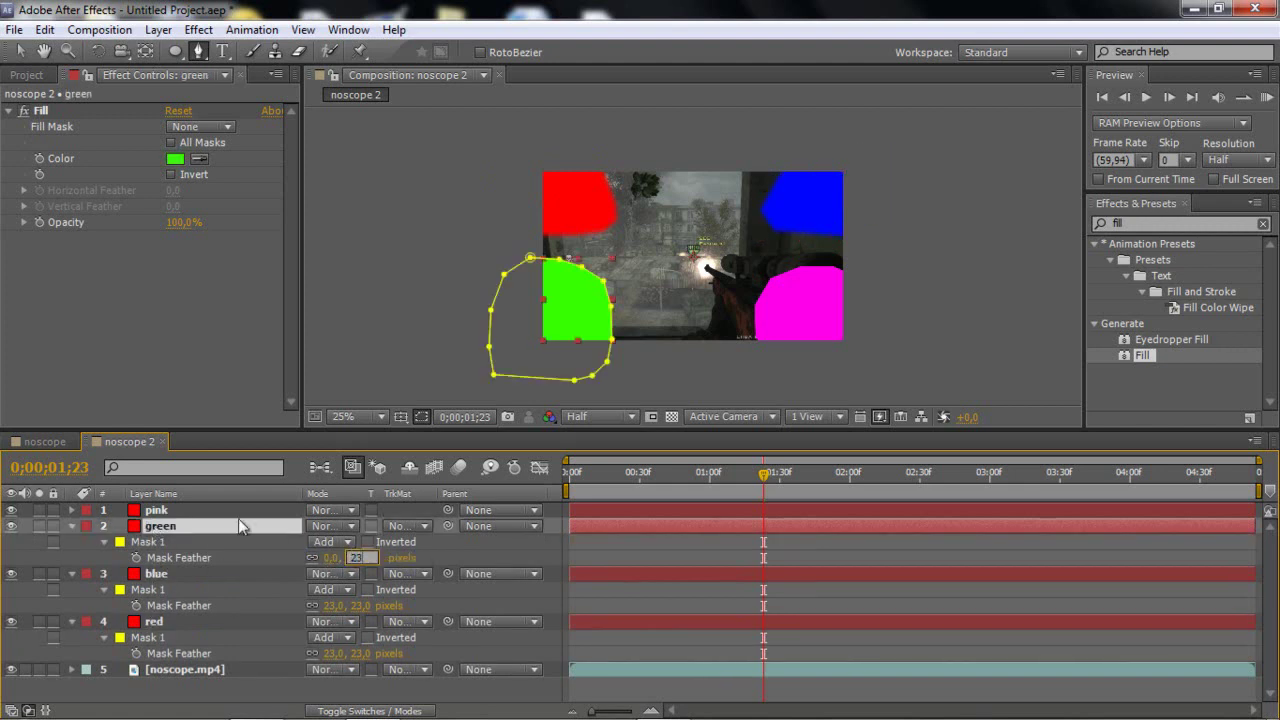
Set the Mask Feather of the pink layer's mask to 23 pixels
{"action": "left_click", "coordinate": [157, 511]}
{"action": "key", "text": "f"}
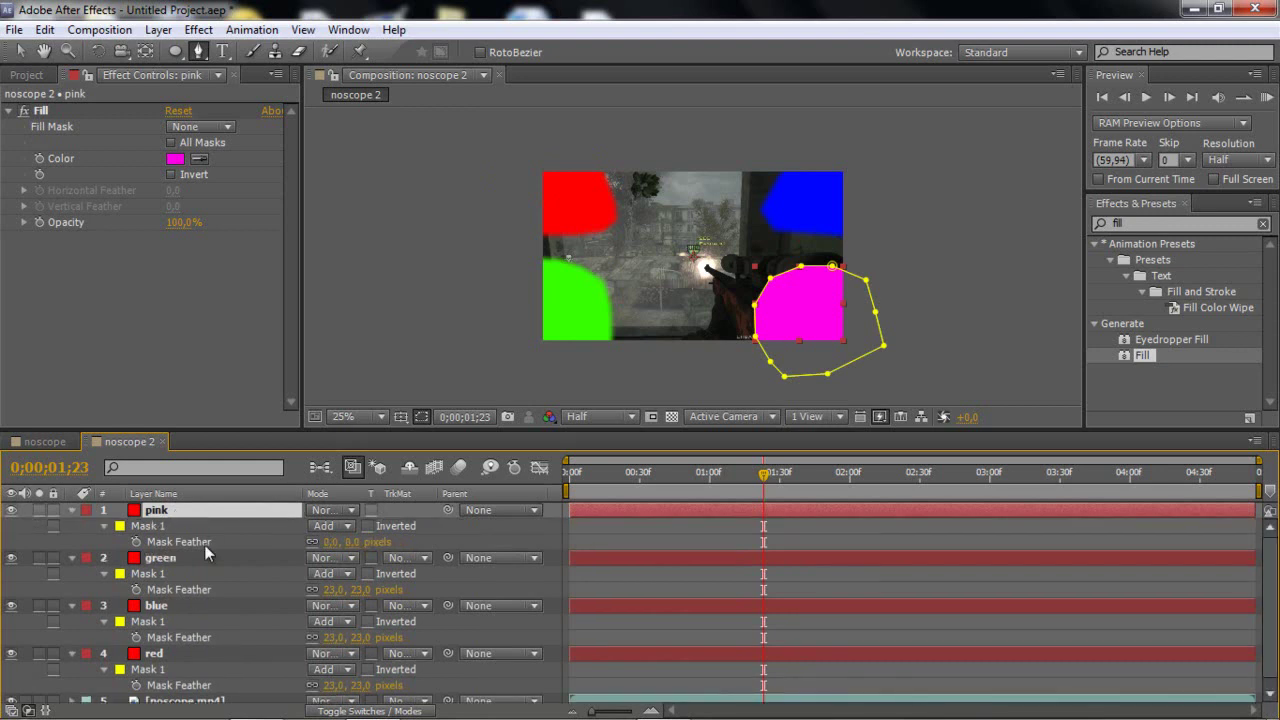
{"action": "left_click", "coordinate": [352, 541]}
{"action": "type", "text": "23"}
{"action": "key", "text": "Return"}
Collapse the mask properties of the pink, green, blue and red layers and clear the layer selection
{"action": "left_click", "coordinate": [70, 510]}
{"action": "key", "text": "F2"}
{"action": "left_click", "coordinate": [71, 526]}
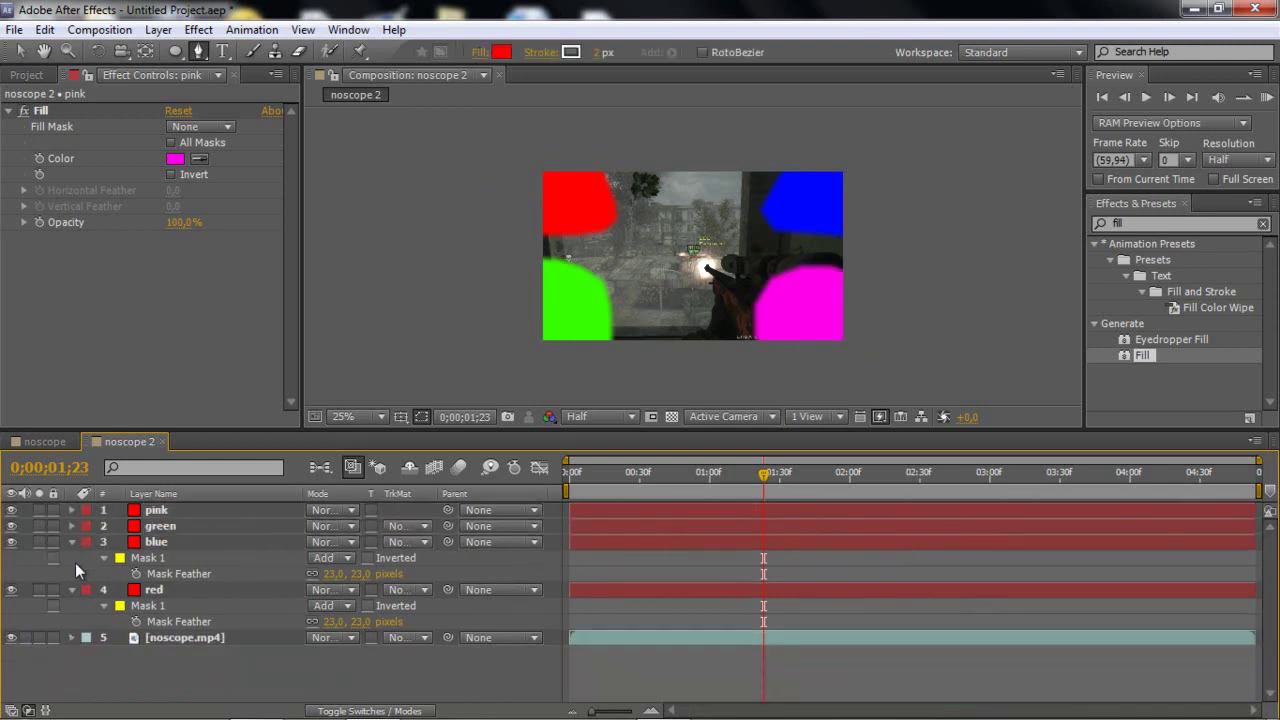
{"action": "left_click", "coordinate": [71, 542]}
{"action": "left_click", "coordinate": [71, 558]}
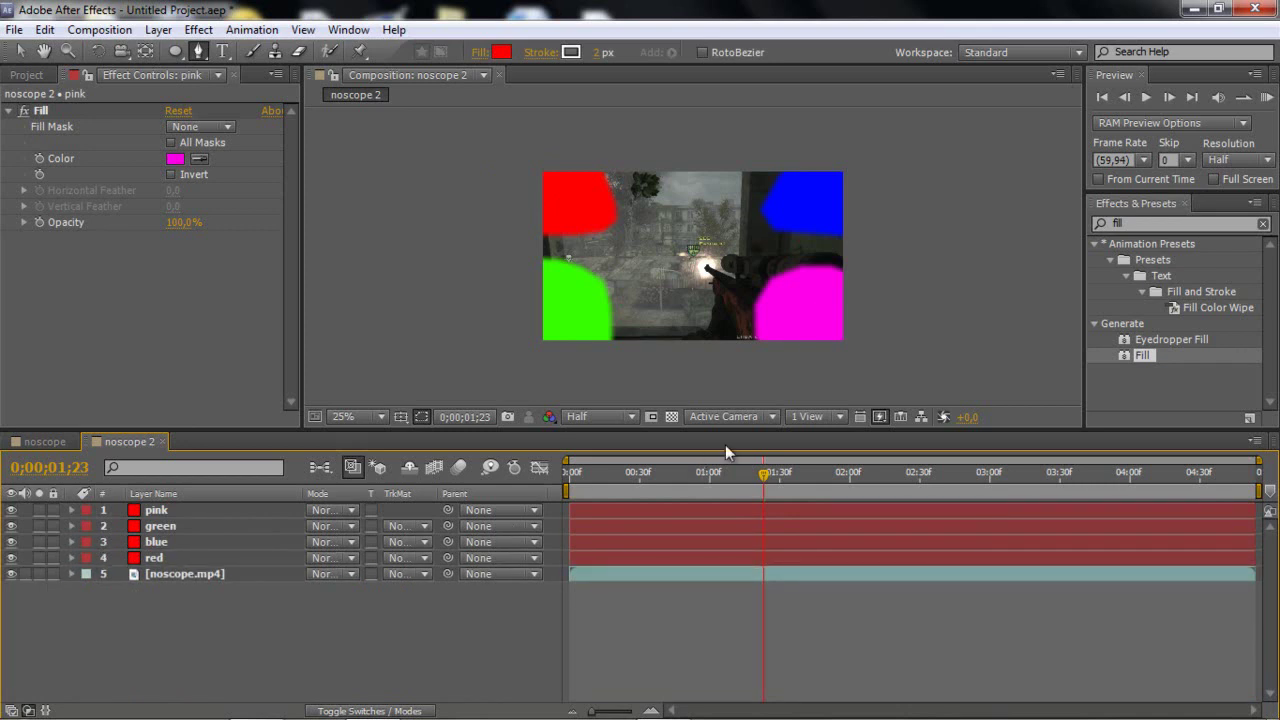
Move the current time to 0;00;00;30 and scale the blue solid up slightly so it covers more of its corner
{"action": "left_click_drag", "start_coordinate": [687, 467], "coordinate": [640, 489]}
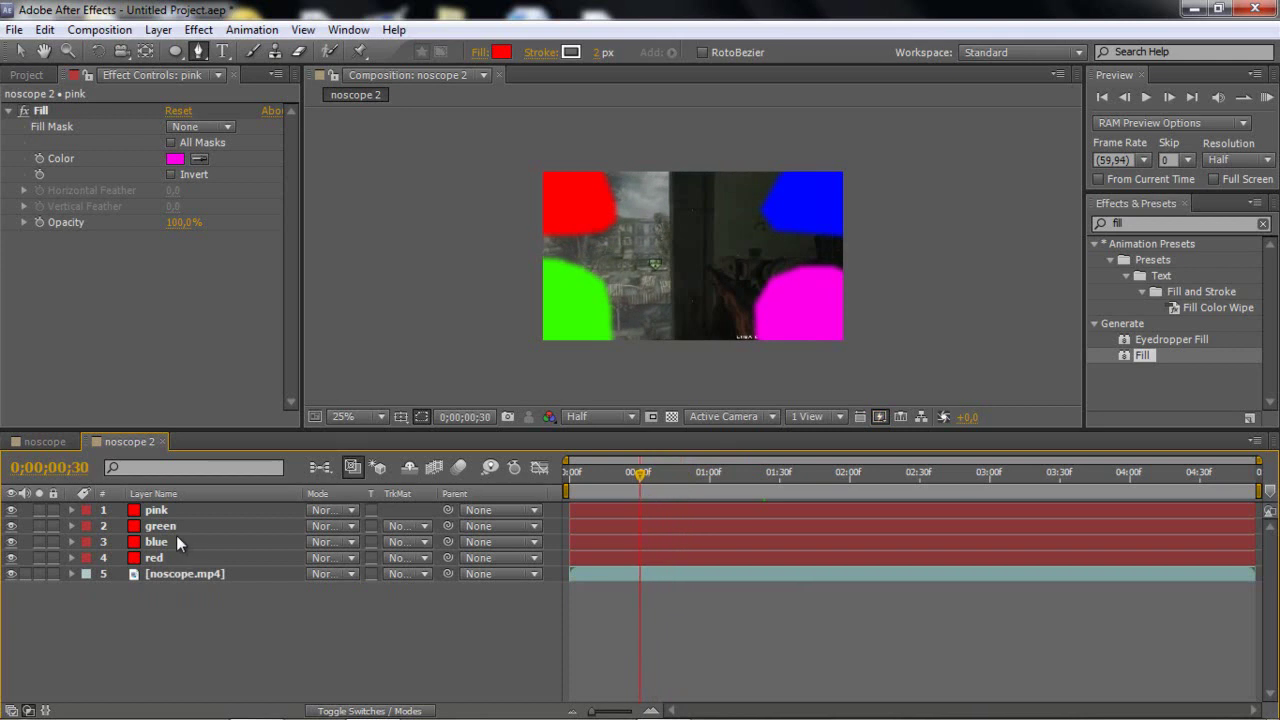
{"action": "left_click", "coordinate": [155, 542]}
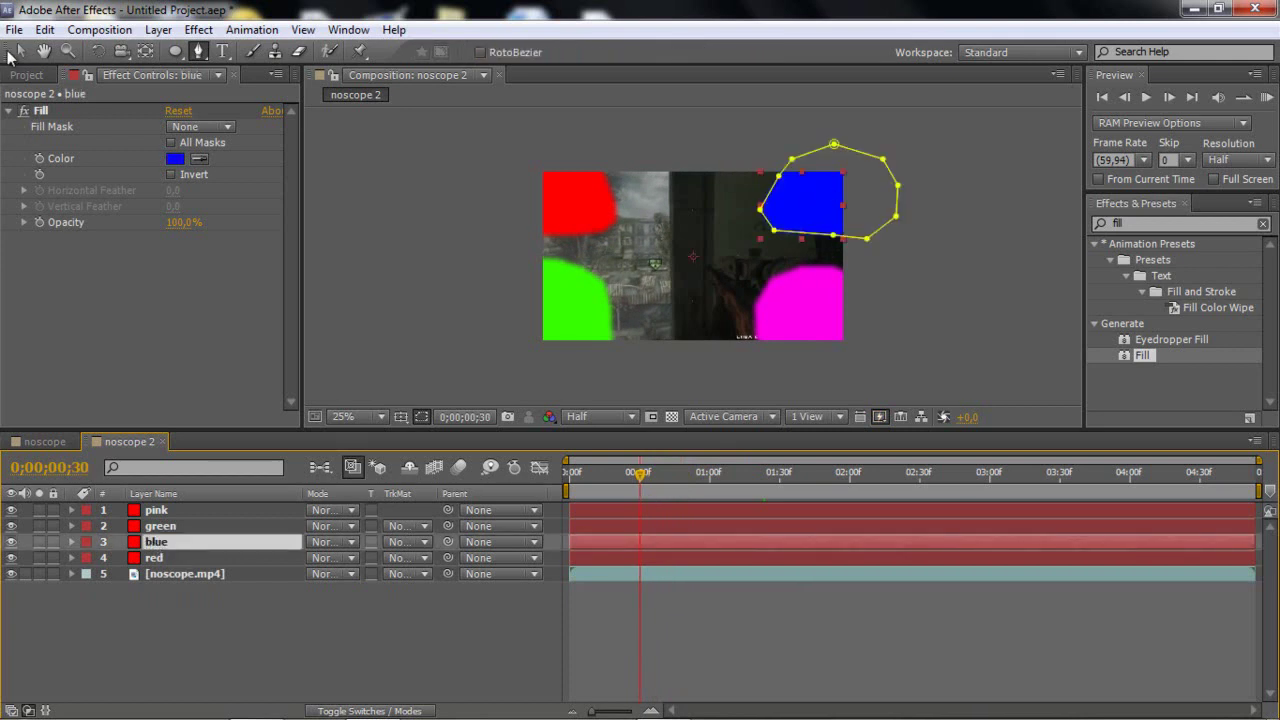
{"action": "left_click", "coordinate": [19, 52]}
{"action": "left_click_drag", "start_coordinate": [844, 171], "coordinate": [822, 202]}
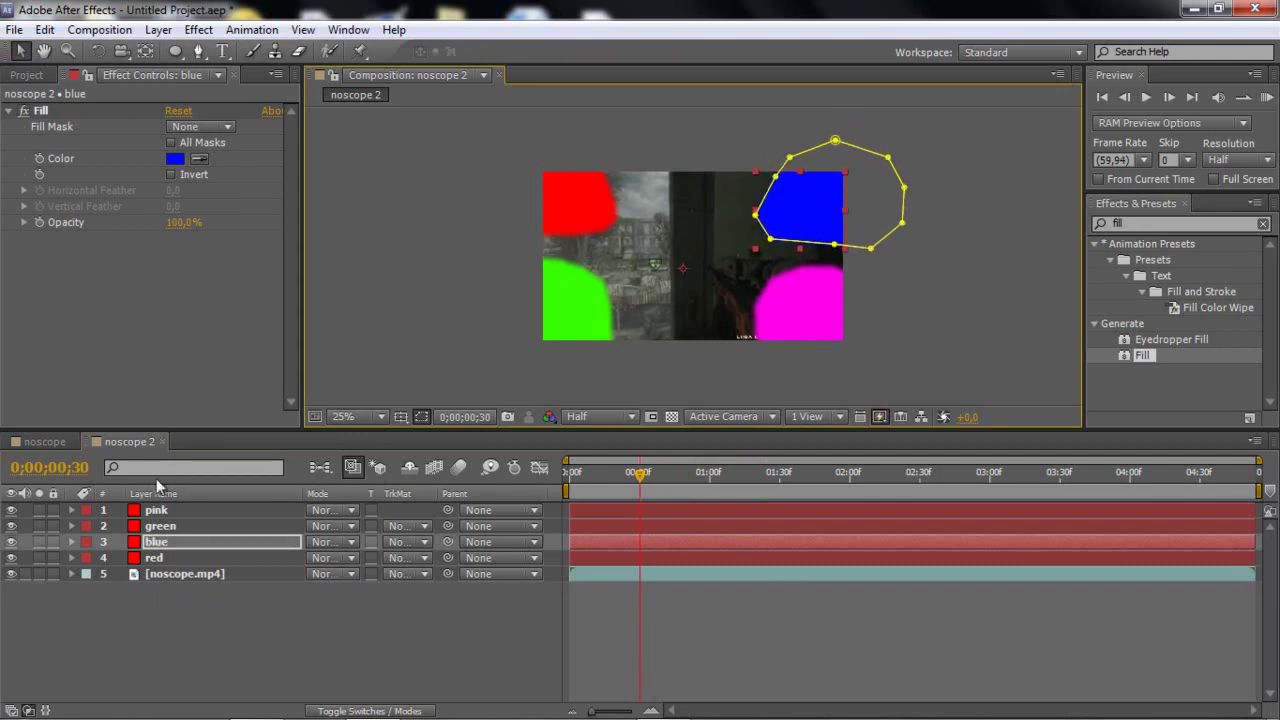
Scale the red solid up slightly and pull its mask points facing the frame's centre outward to widen the red area
{"action": "left_click", "coordinate": [158, 559]}
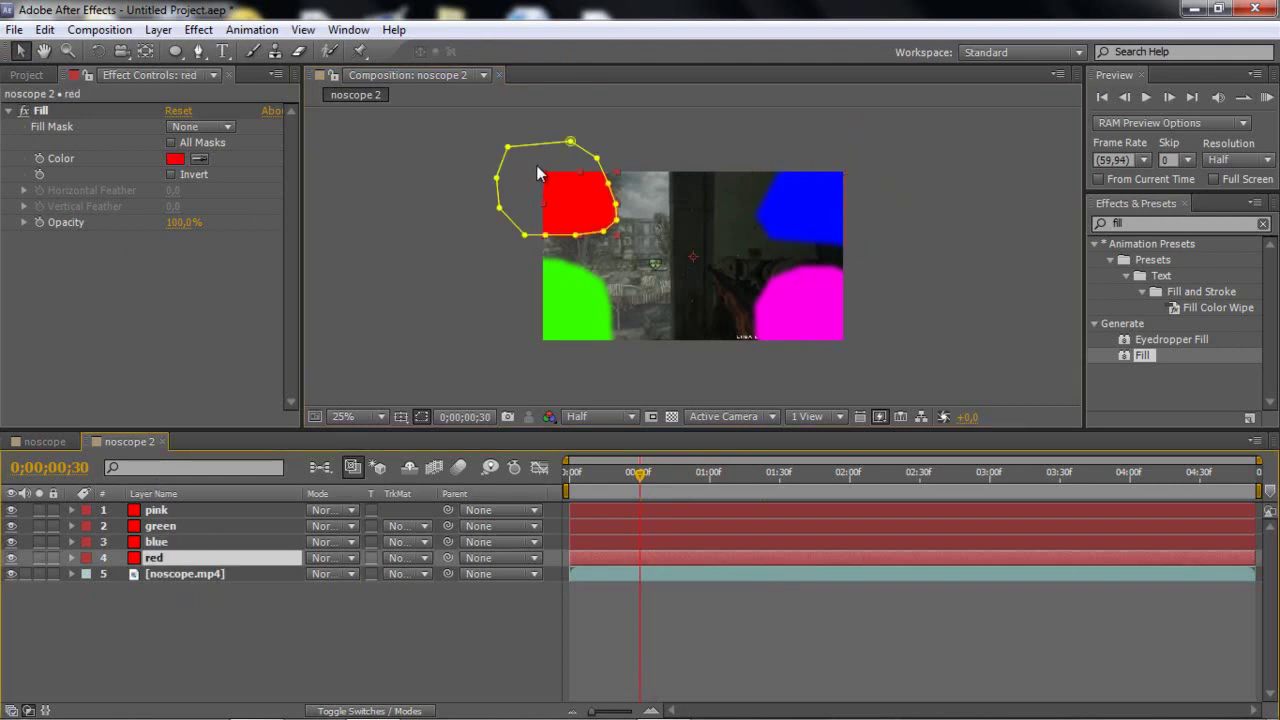
{"action": "left_click_drag", "start_coordinate": [543, 177], "coordinate": [525, 157]}
{"action": "left_click_drag", "start_coordinate": [573, 200], "coordinate": [594, 207]}
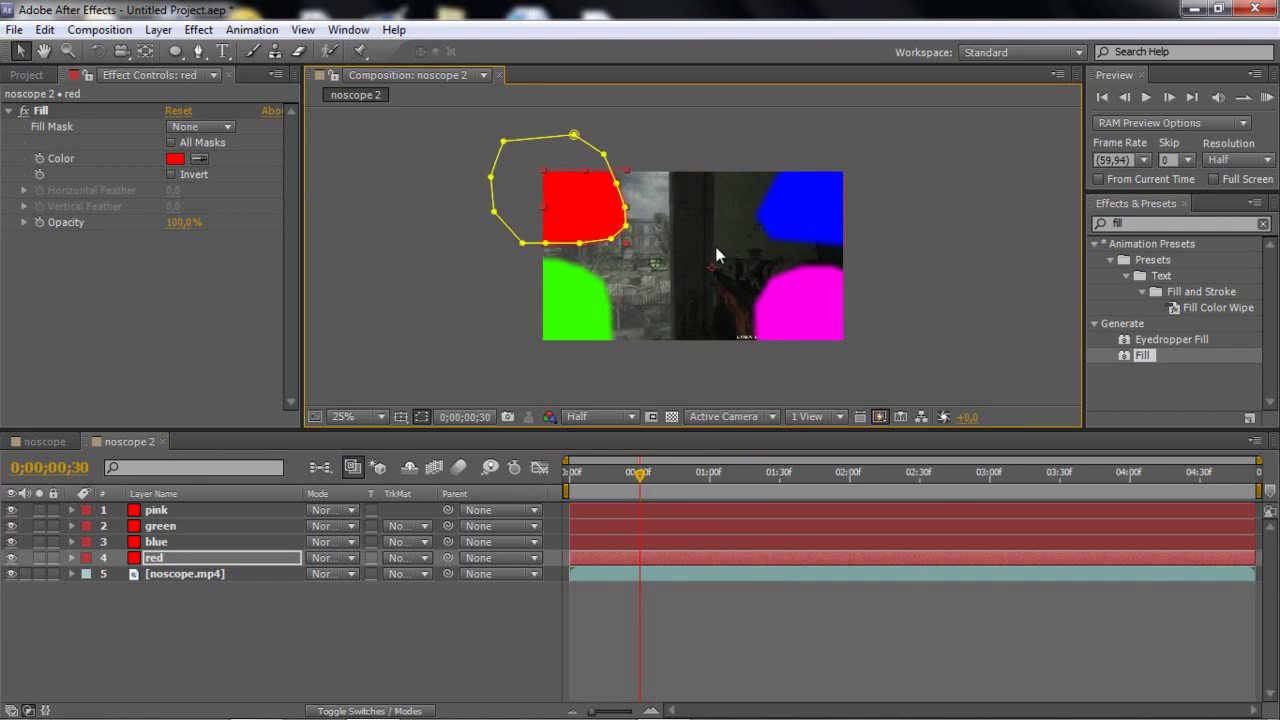
{"action": "left_click_drag", "start_coordinate": [603, 155], "coordinate": [632, 232]}
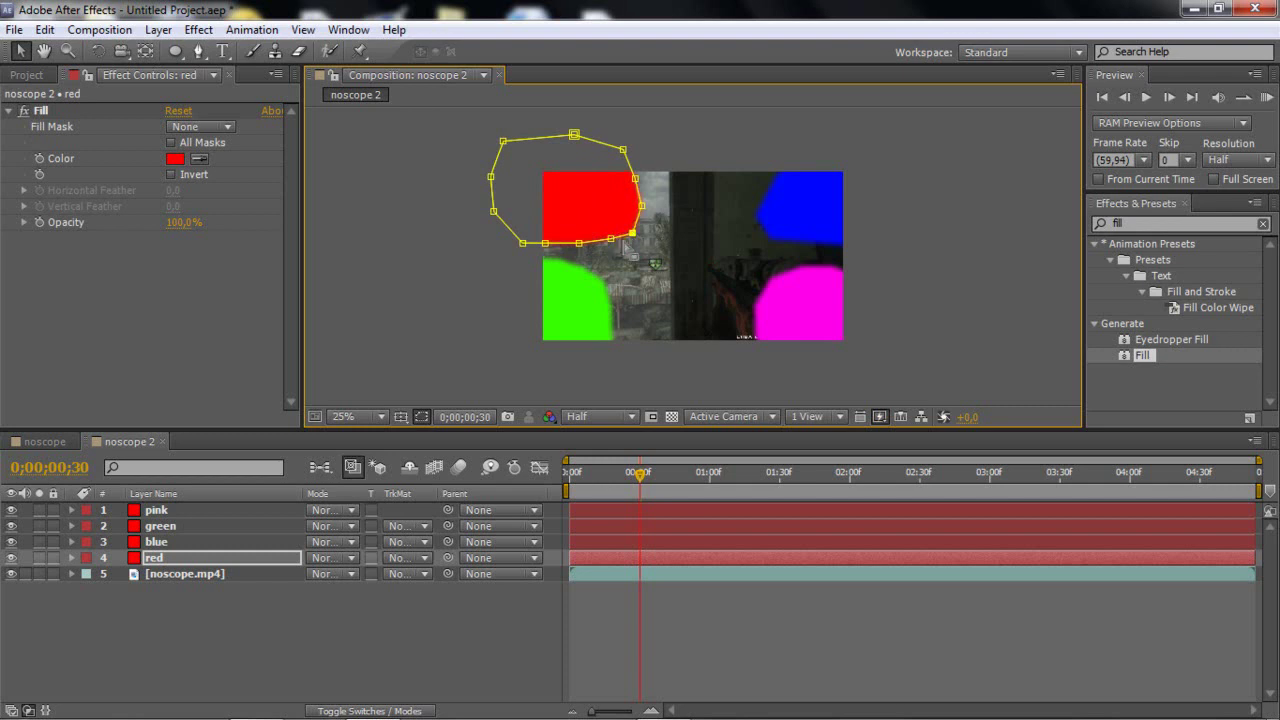
Reshape the blue layer's mask by pulling its inner and lower points outward to enlarge the blue area
{"action": "left_click", "coordinate": [160, 530]}
{"action": "left_click", "coordinate": [162, 542]}
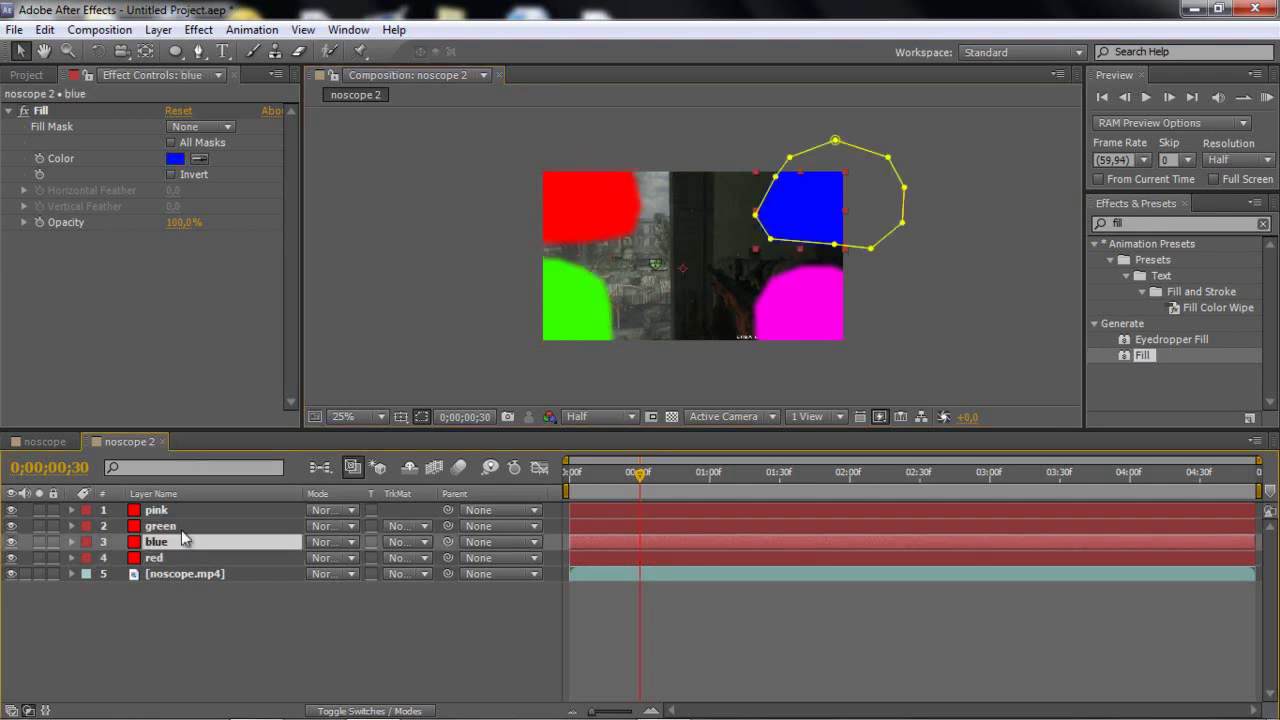
{"action": "left_click_drag", "start_coordinate": [775, 177], "coordinate": [759, 172]}
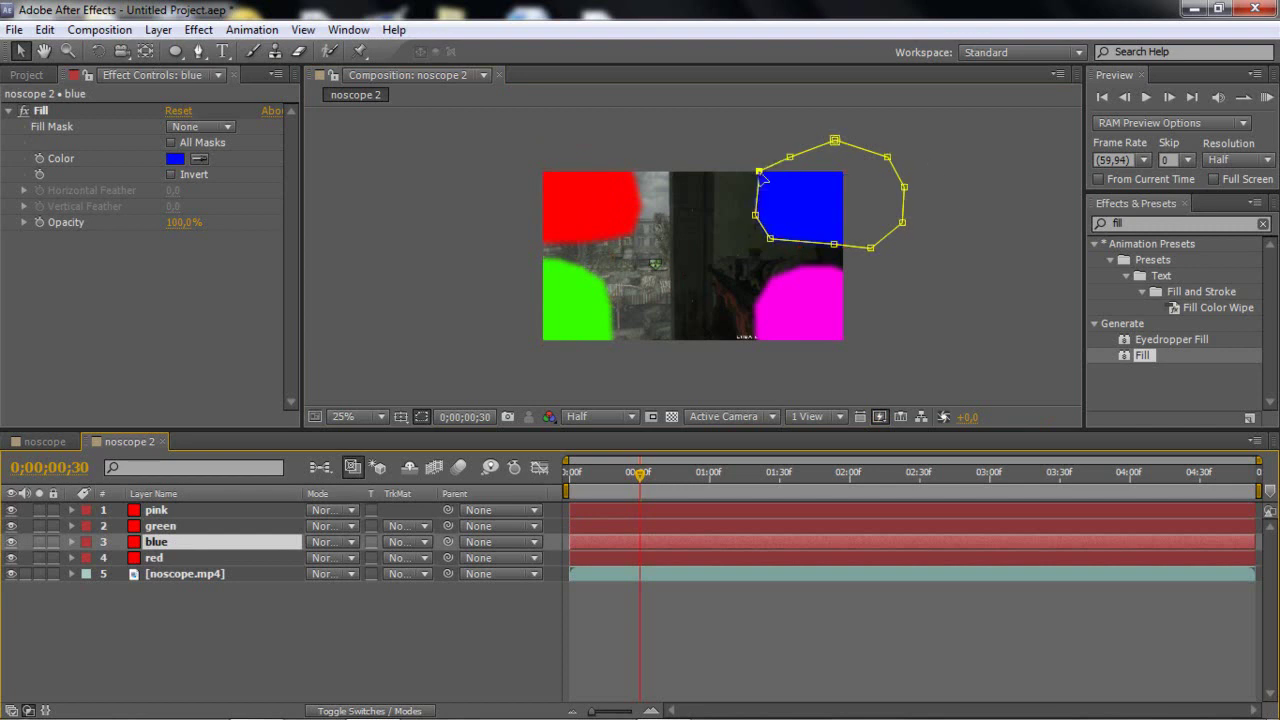
{"action": "left_click_drag", "start_coordinate": [755, 216], "coordinate": [836, 254]}
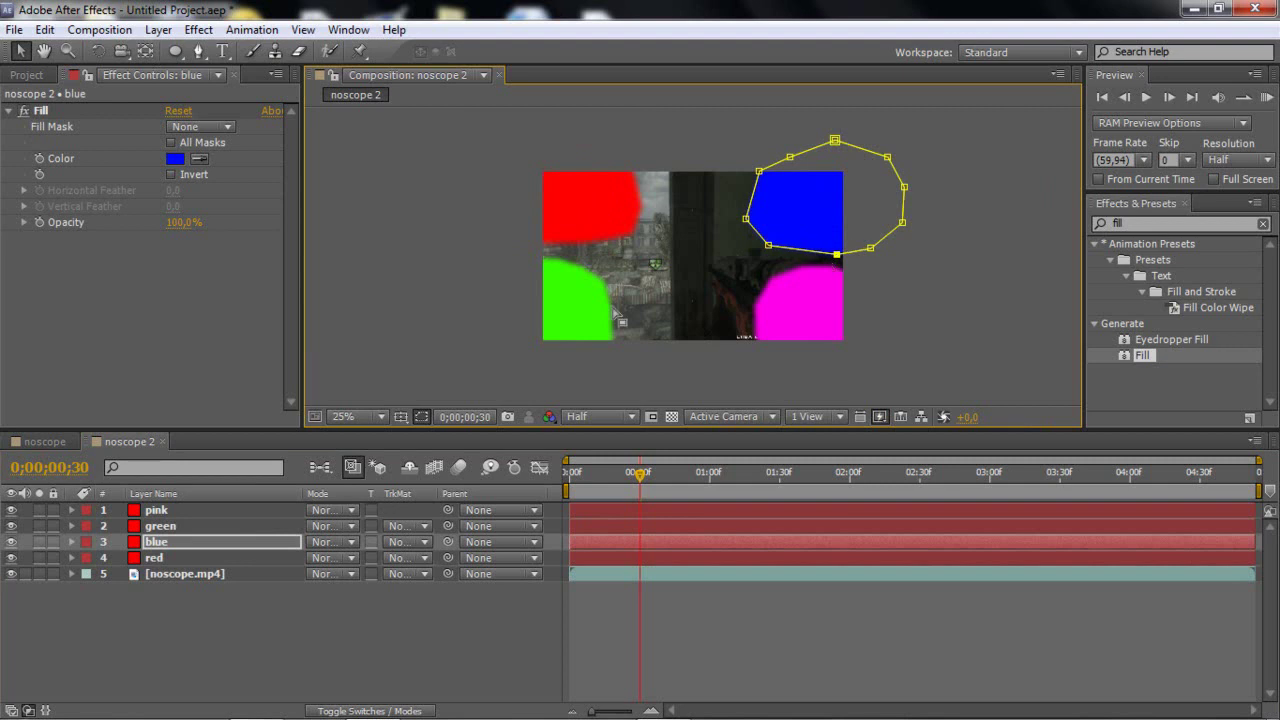
Reshape the green layer's mask by pulling its upper and inner points outward to about the red area's width
{"action": "left_click", "coordinate": [160, 526]}
{"action": "left_click_drag", "start_coordinate": [604, 282], "coordinate": [591, 258]}
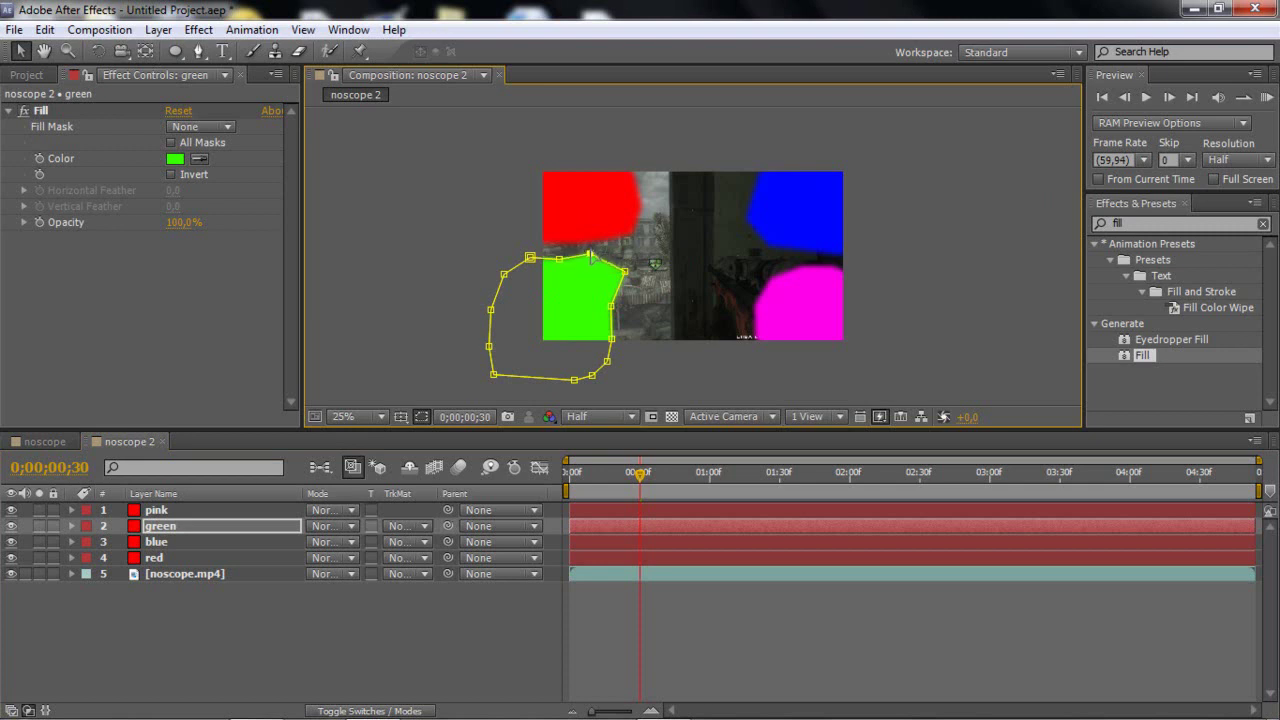
{"action": "left_click_drag", "start_coordinate": [619, 306], "coordinate": [625, 345]}
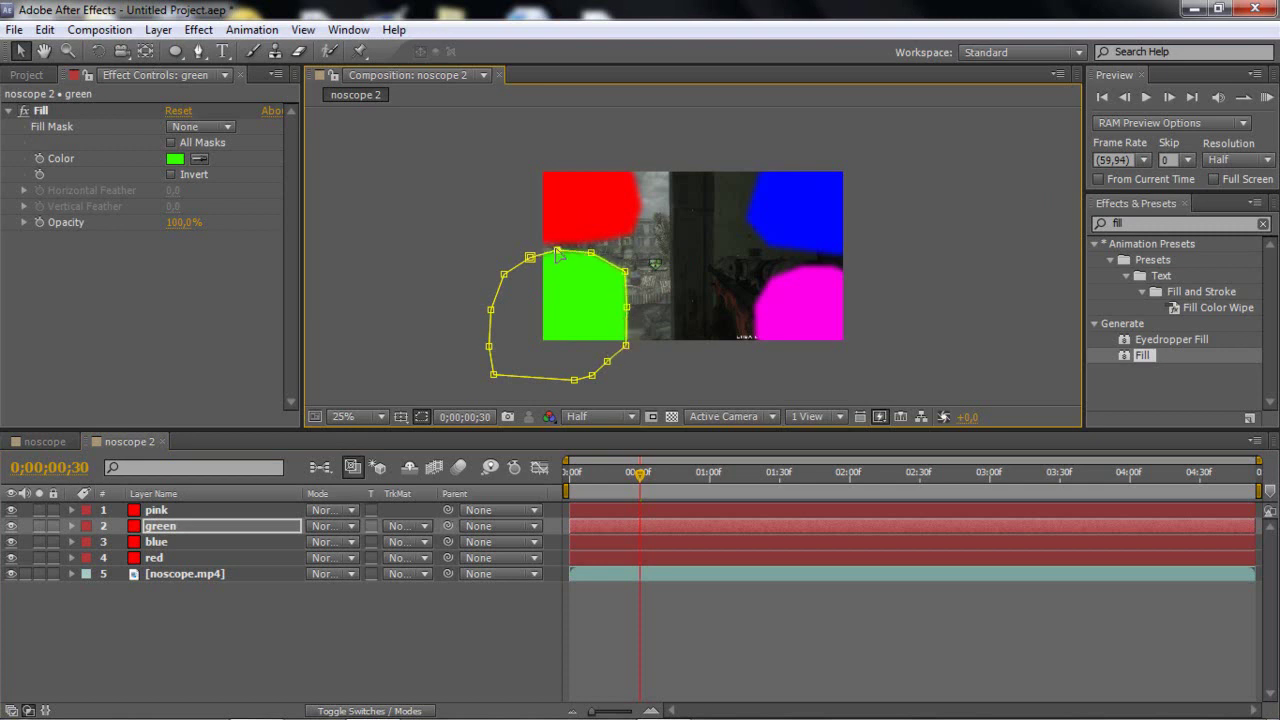
{"action": "left_click_drag", "start_coordinate": [591, 253], "coordinate": [632, 348]}
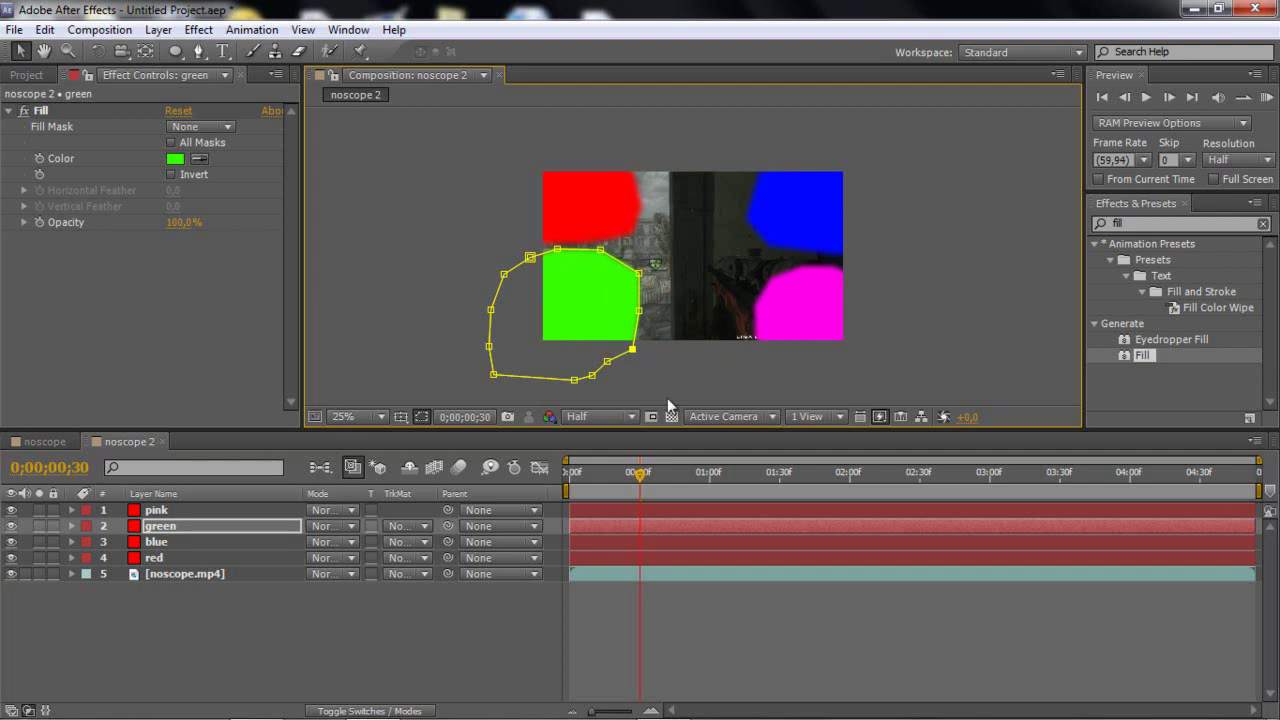
Set the blending mode of the pink, green, blue and red layers to Add
{"action": "left_click", "coordinate": [158, 560]}
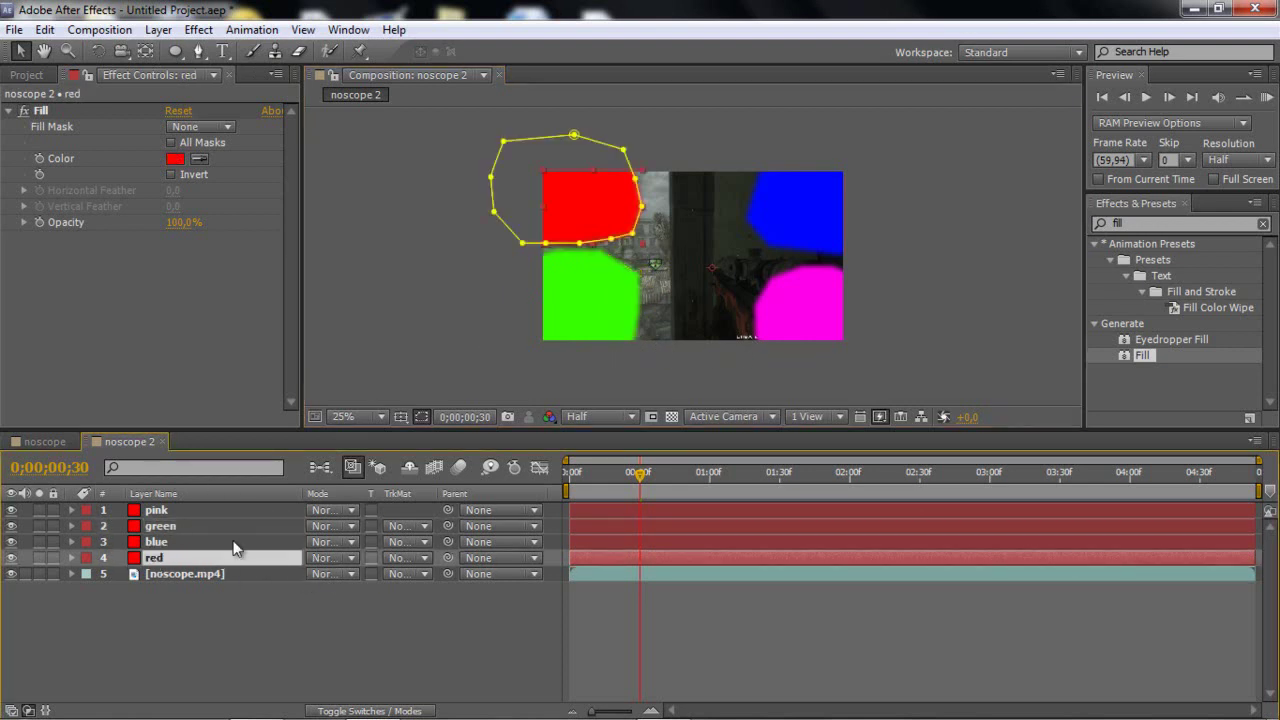
{"action": "left_click", "coordinate": [160, 542], "text": "ctrl"}
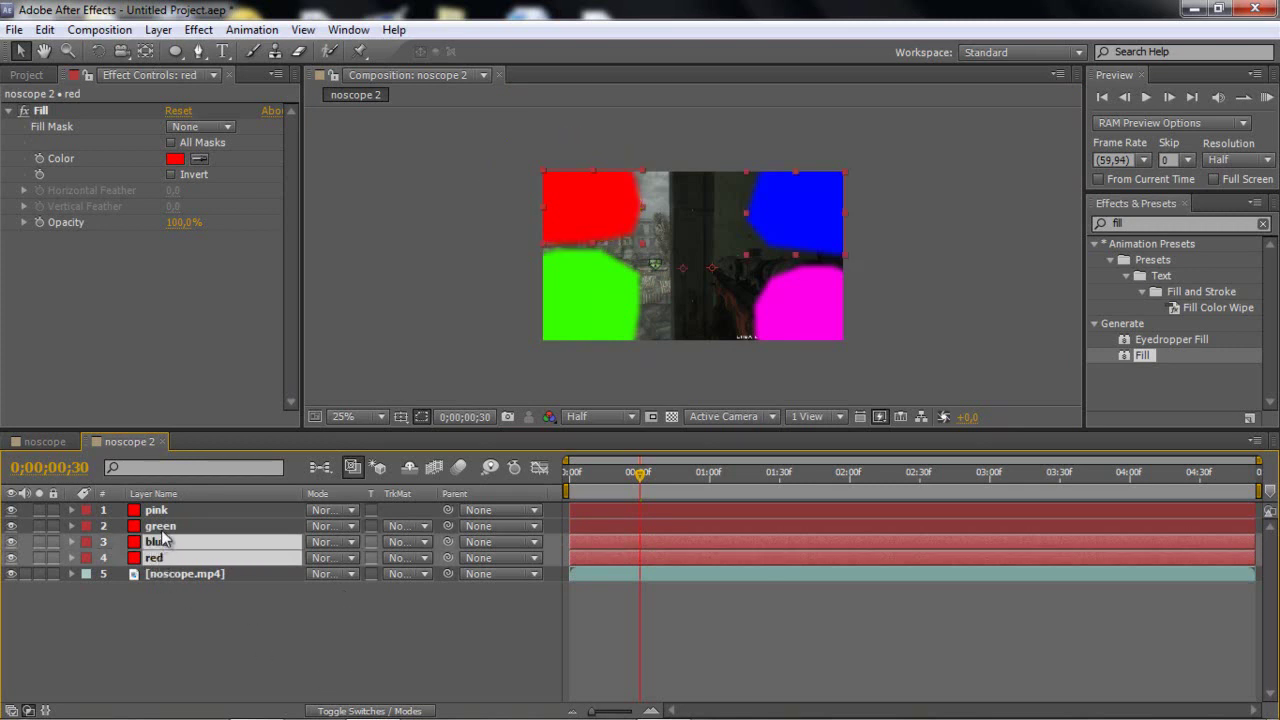
{"action": "left_click", "coordinate": [160, 526], "text": "ctrl"}
{"action": "left_click", "coordinate": [160, 511], "text": "ctrl"}
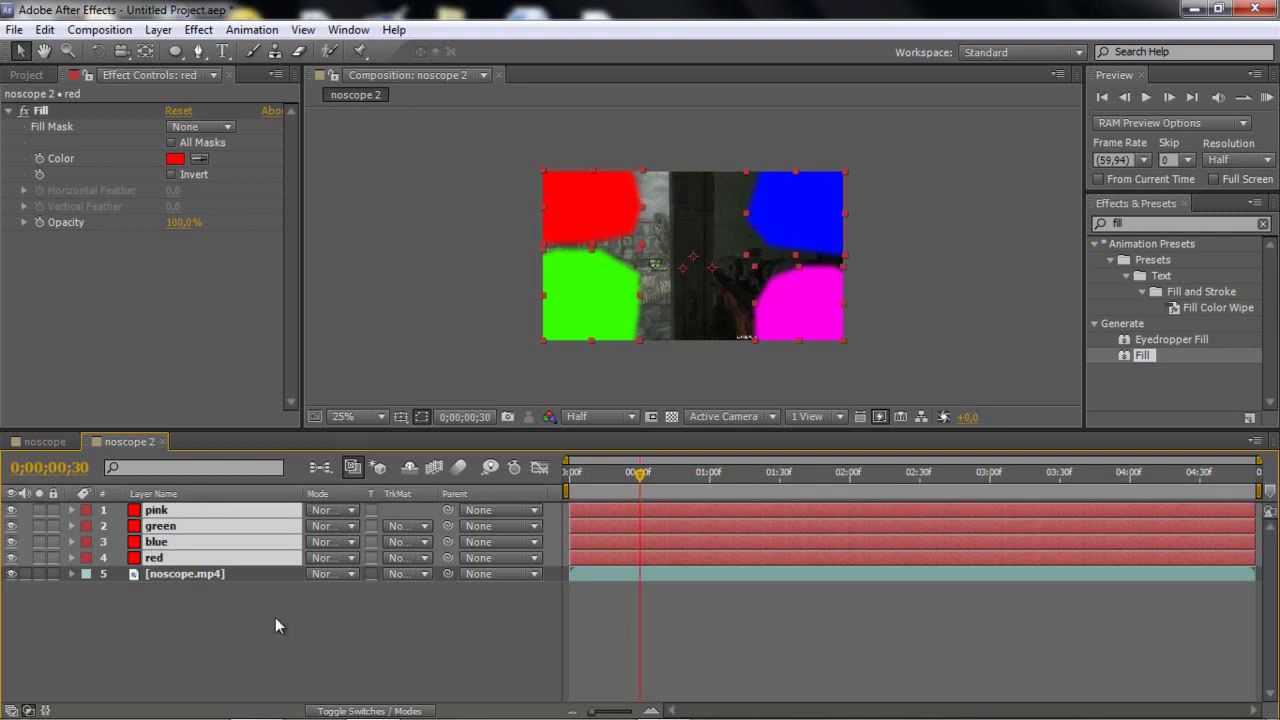
{"action": "left_click", "coordinate": [320, 516]}
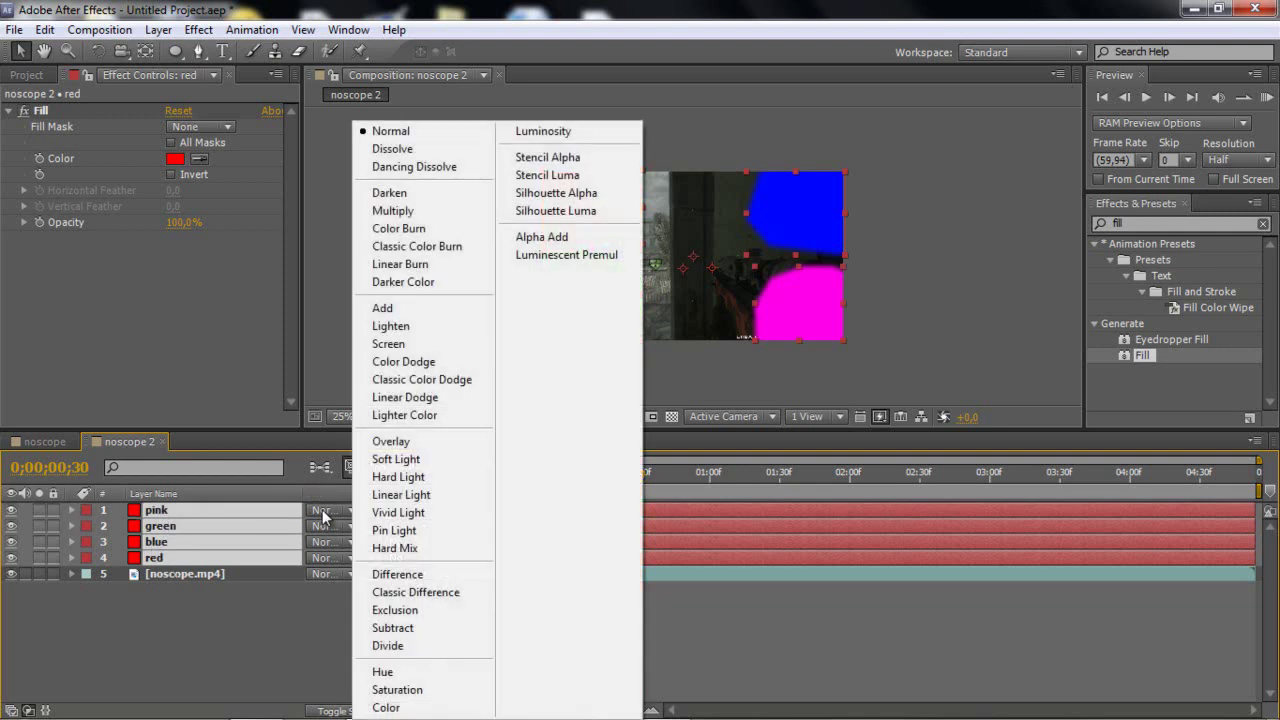
{"action": "left_click", "coordinate": [386, 309]}
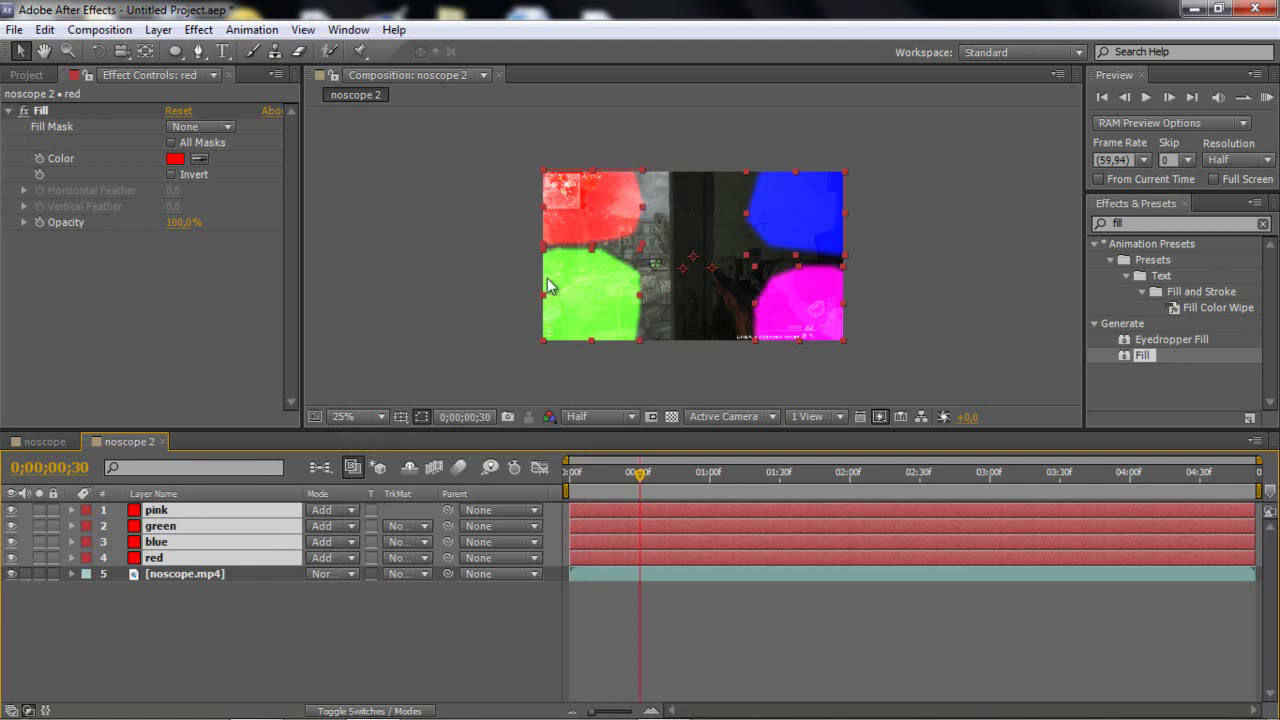
Search the effects library for "grid"
{"action": "left_click", "coordinate": [200, 541]}
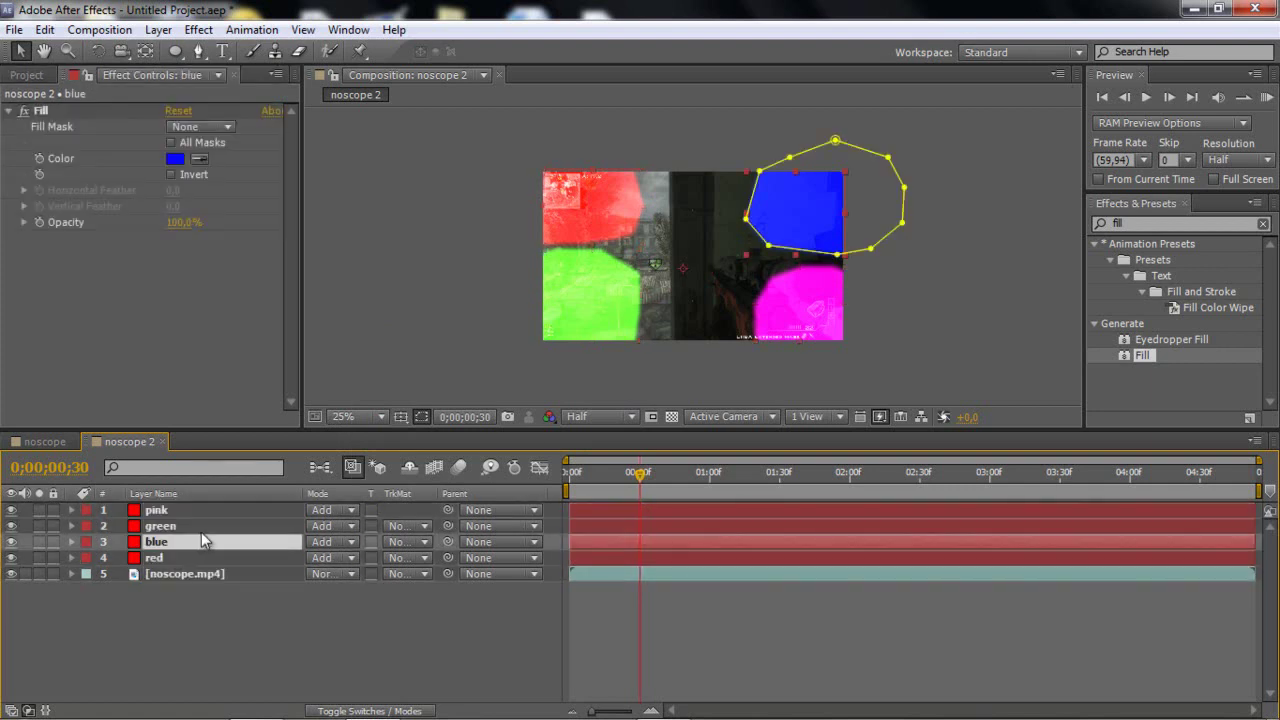
{"action": "left_click", "coordinate": [200, 525]}
{"action": "left_click", "coordinate": [1170, 286]}
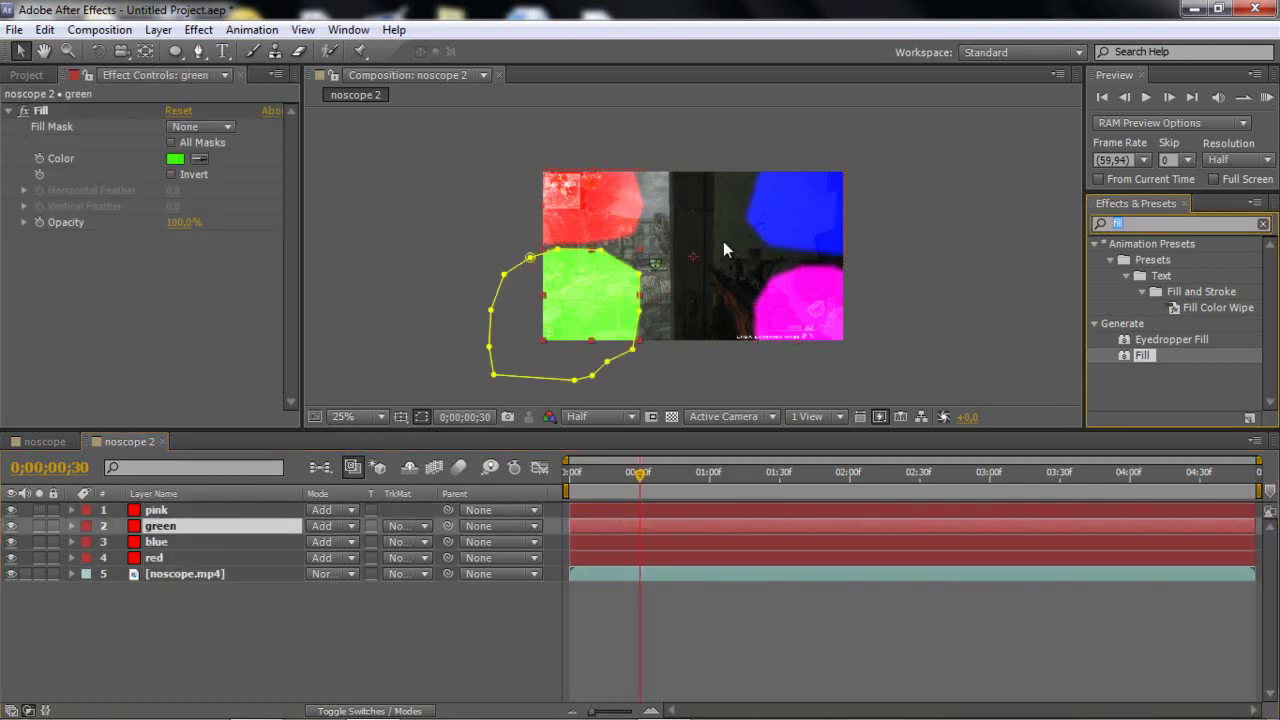
{"action": "type", "text": "cc glr"}
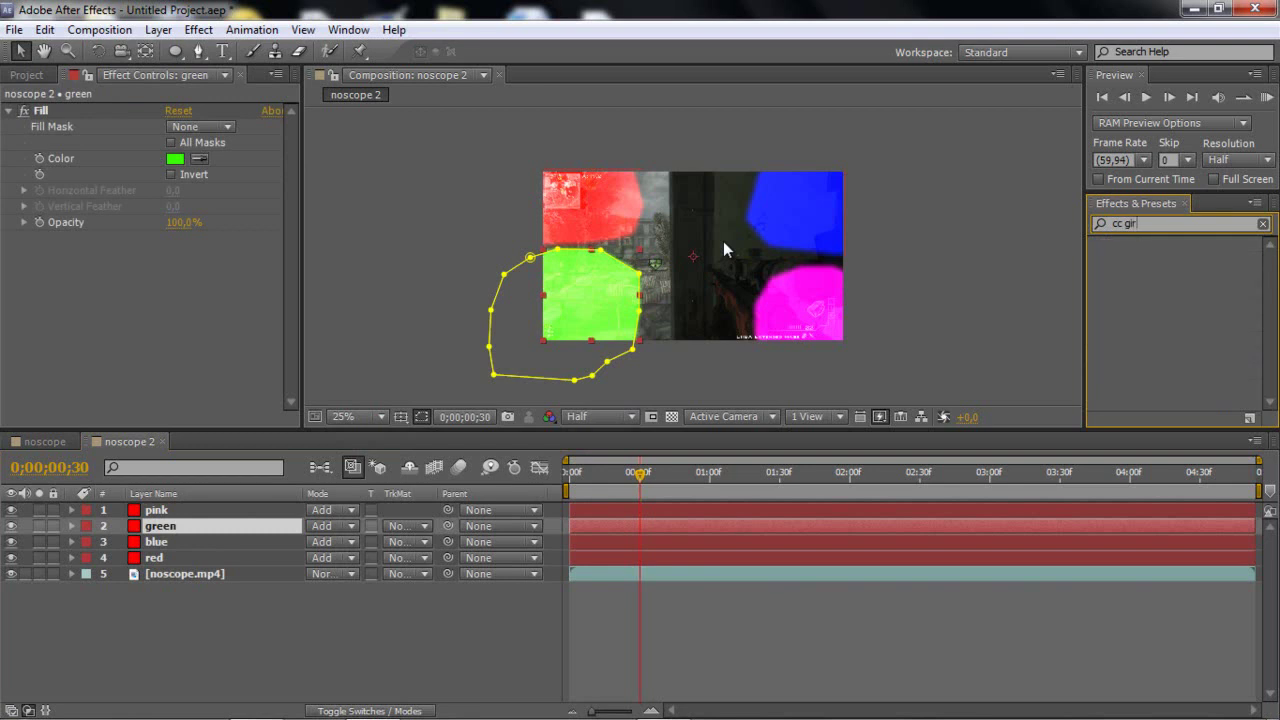
{"action": "key", "text": "BackSpace"}
{"action": "key", "text": "BackSpace"}
{"action": "key", "text": "BackSpace"}
{"action": "key", "text": "BackSpace"}
{"action": "key", "text": "BackSpace"}
{"action": "type", "text": "grid"}
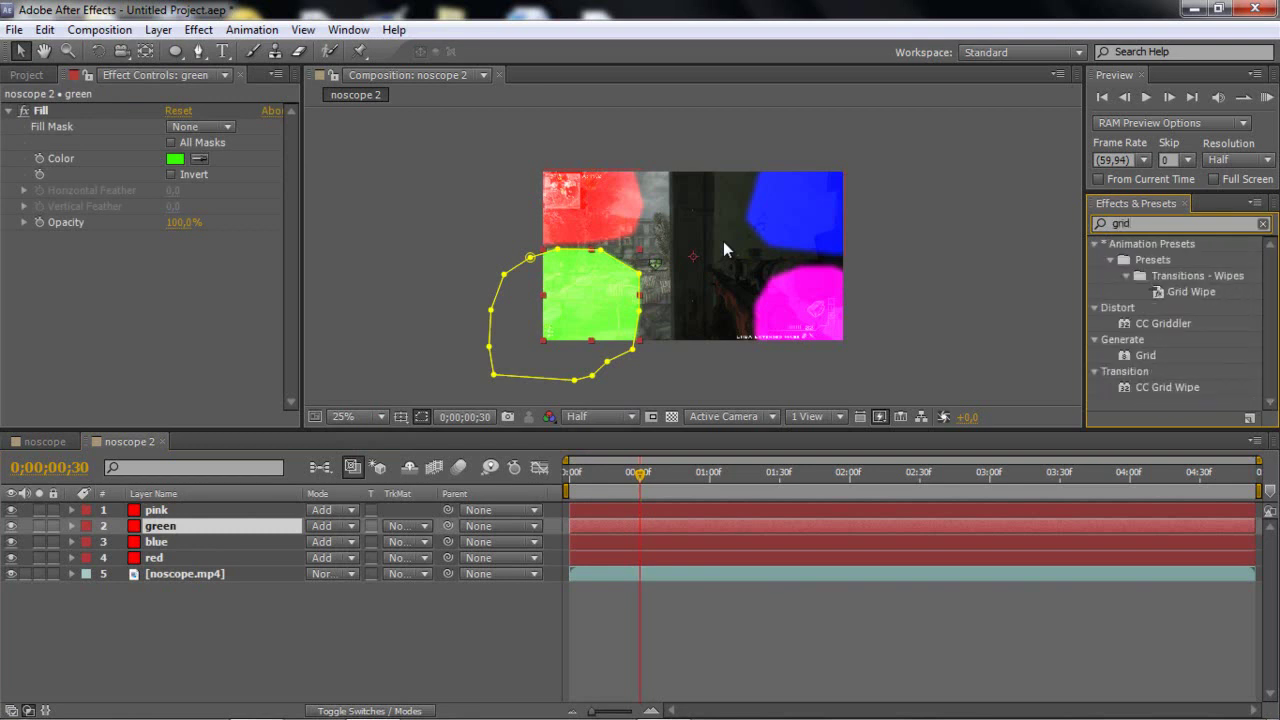
Apply the CC Grid Wipe effect to the pink, green, red and blue layers
{"action": "left_click", "coordinate": [1164, 389]}
{"action": "left_click_drag", "start_coordinate": [1164, 389], "coordinate": [700, 507]}
{"action": "left_click_drag", "start_coordinate": [1166, 388], "coordinate": [678, 529]}
{"action": "left_click_drag", "start_coordinate": [1174, 389], "coordinate": [608, 558]}
{"action": "left_click_drag", "start_coordinate": [1138, 395], "coordinate": [601, 543]}
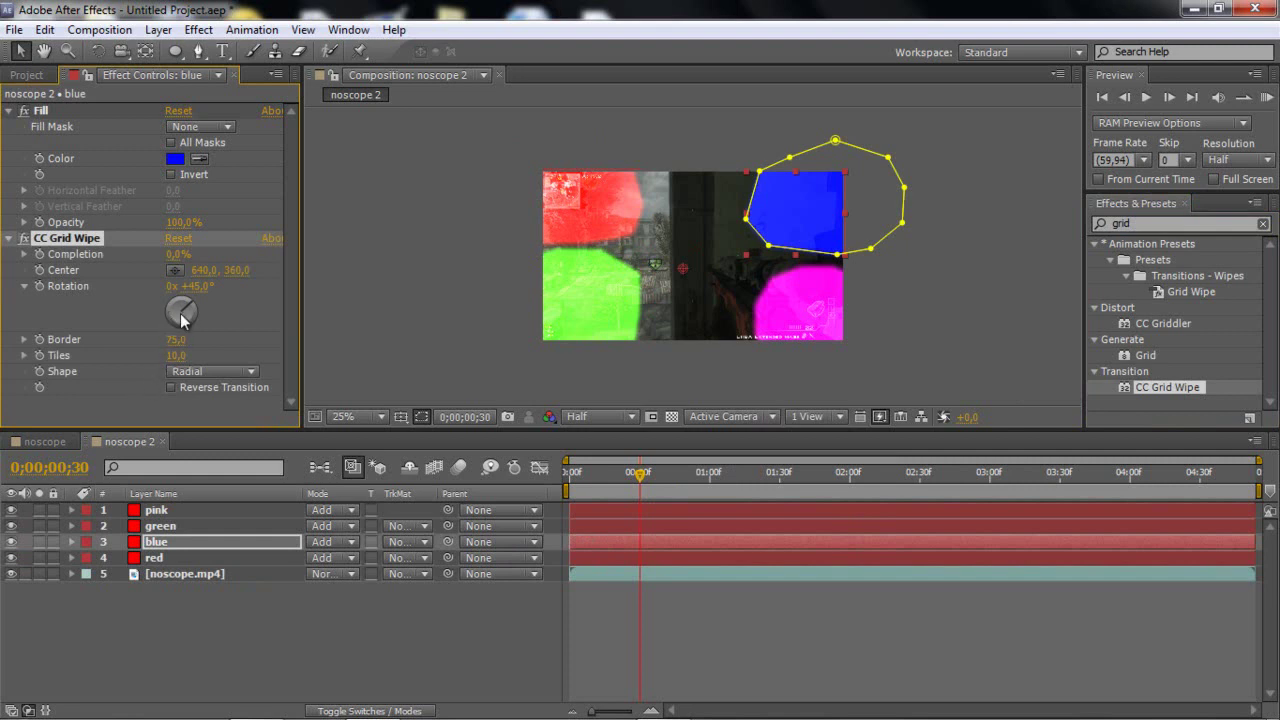
At 0;00;01;23, where the gunshot flashes, set the blue layer's CC Grid Wipe Completion to 70%
{"action": "left_click", "coordinate": [687, 474]}
{"action": "left_click", "coordinate": [731, 470]}
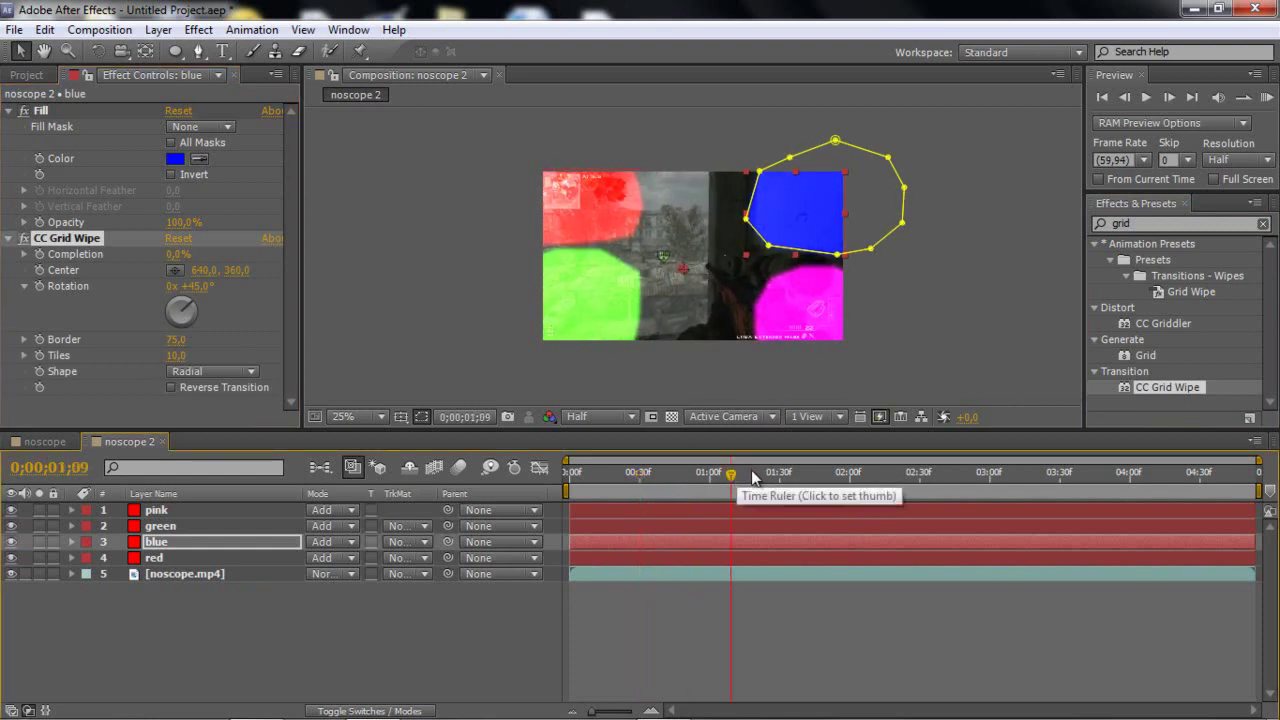
{"action": "left_click_drag", "start_coordinate": [735, 471], "coordinate": [764, 473]}
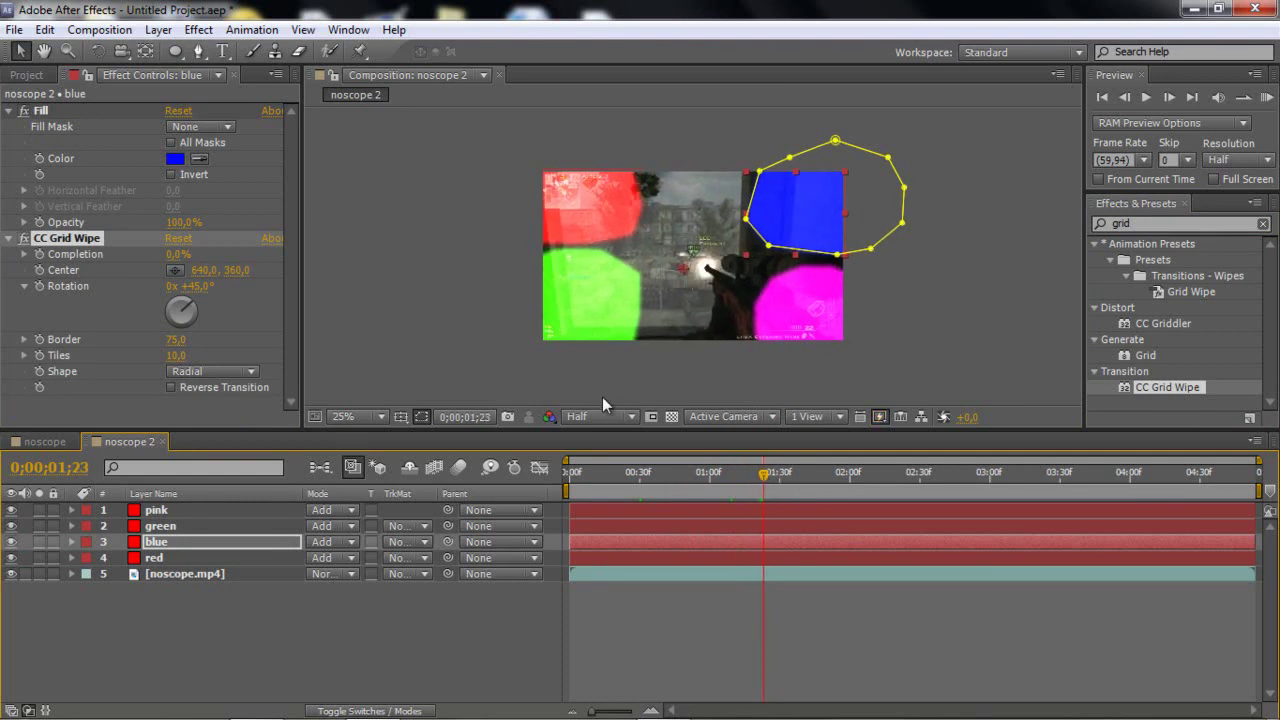
{"action": "left_click", "coordinate": [176, 256]}
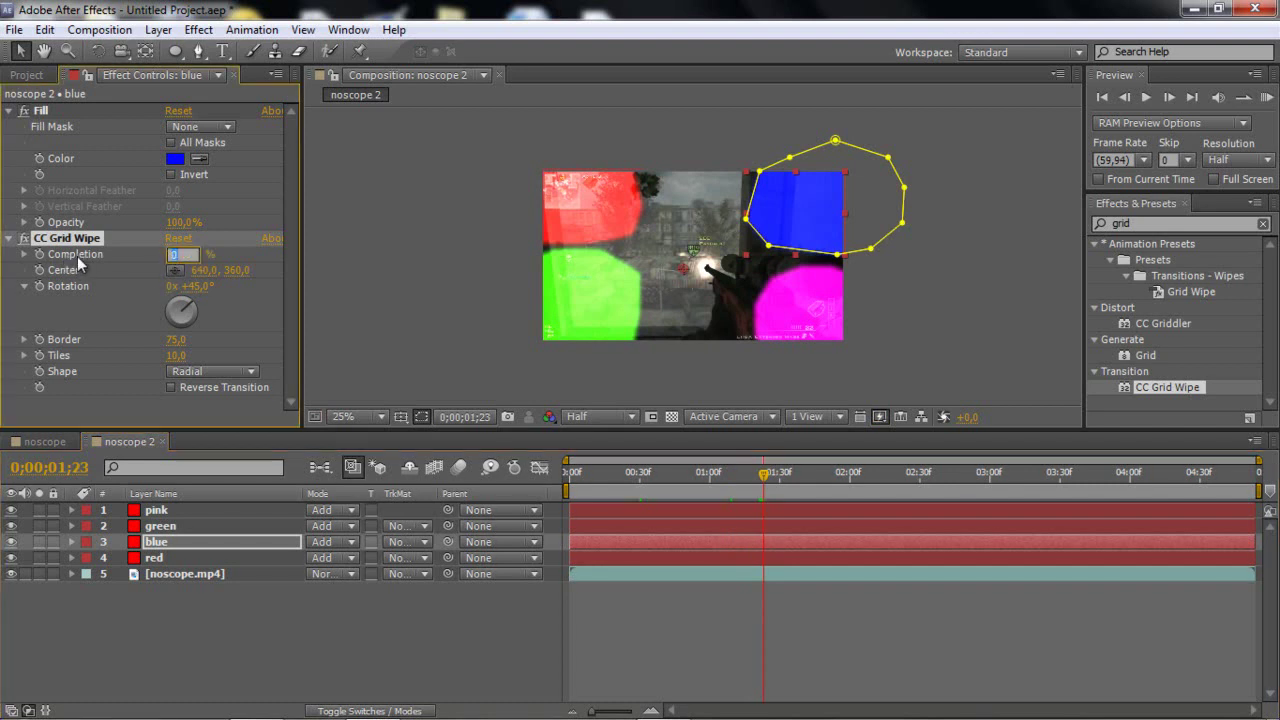
{"action": "type", "text": "70"}
{"action": "key", "text": "Return"}
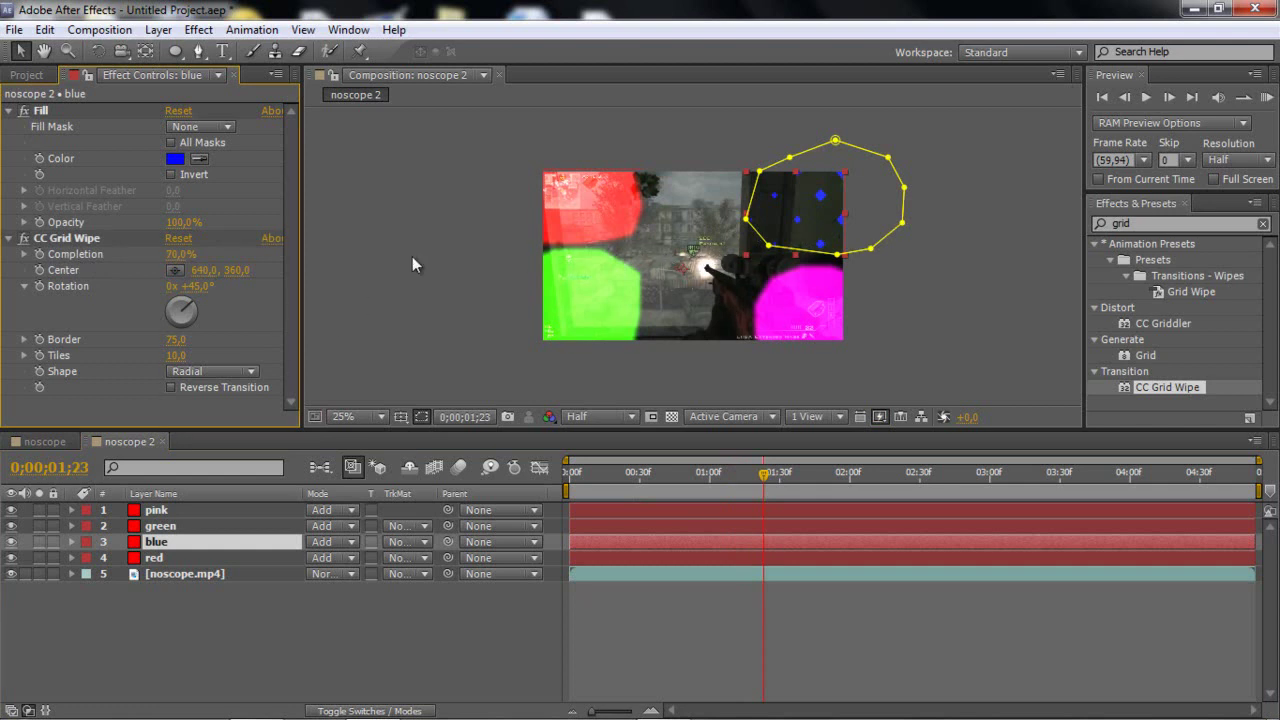
Try Completion values of 65% and 100% on the blue layer's grid wipe, then return it to 70%
{"action": "left_click", "coordinate": [180, 254]}
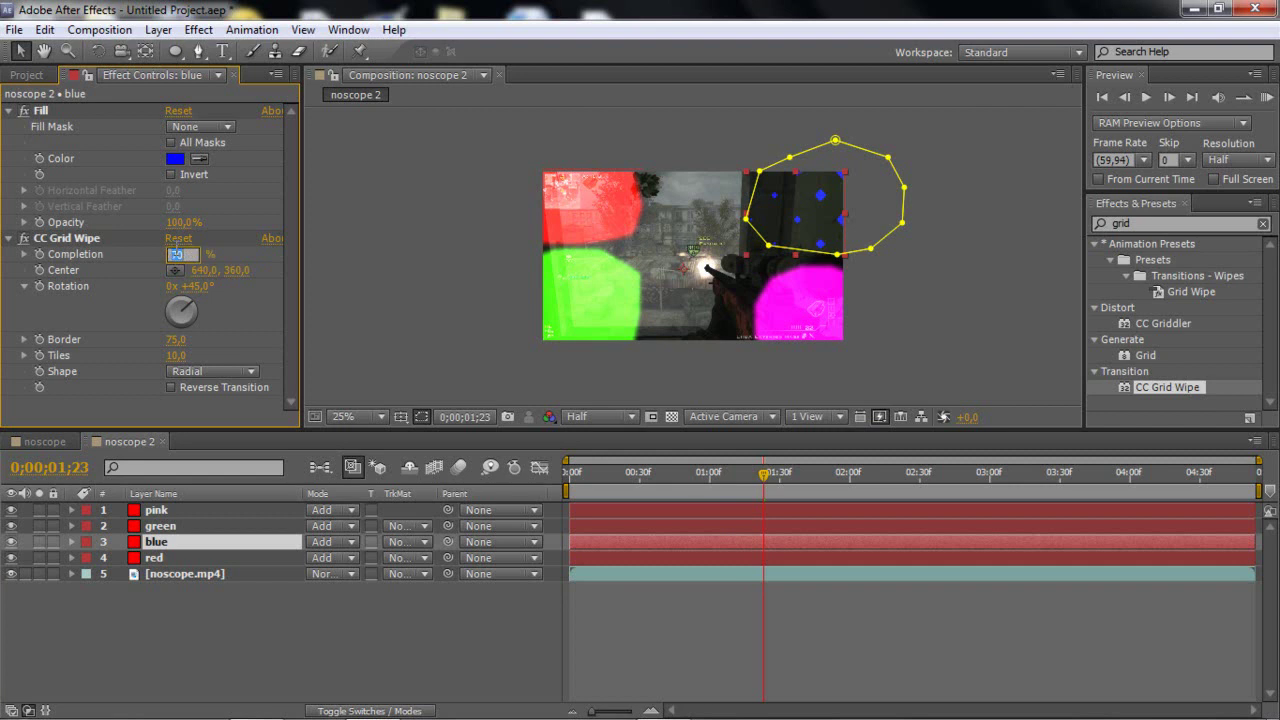
{"action": "type", "text": "65"}
{"action": "key", "text": "Return"}
{"action": "left_click", "coordinate": [174, 254]}
{"action": "type", "text": "100"}
{"action": "key", "text": "Return"}
{"action": "left_click", "coordinate": [174, 254]}
{"action": "type", "text": "70"}
{"action": "key", "text": "Return"}
Enable keyframing for Completion and Rotation on the blue layer's grid wipe and set its Rotation to 0°
{"action": "left_click", "coordinate": [38, 246]}
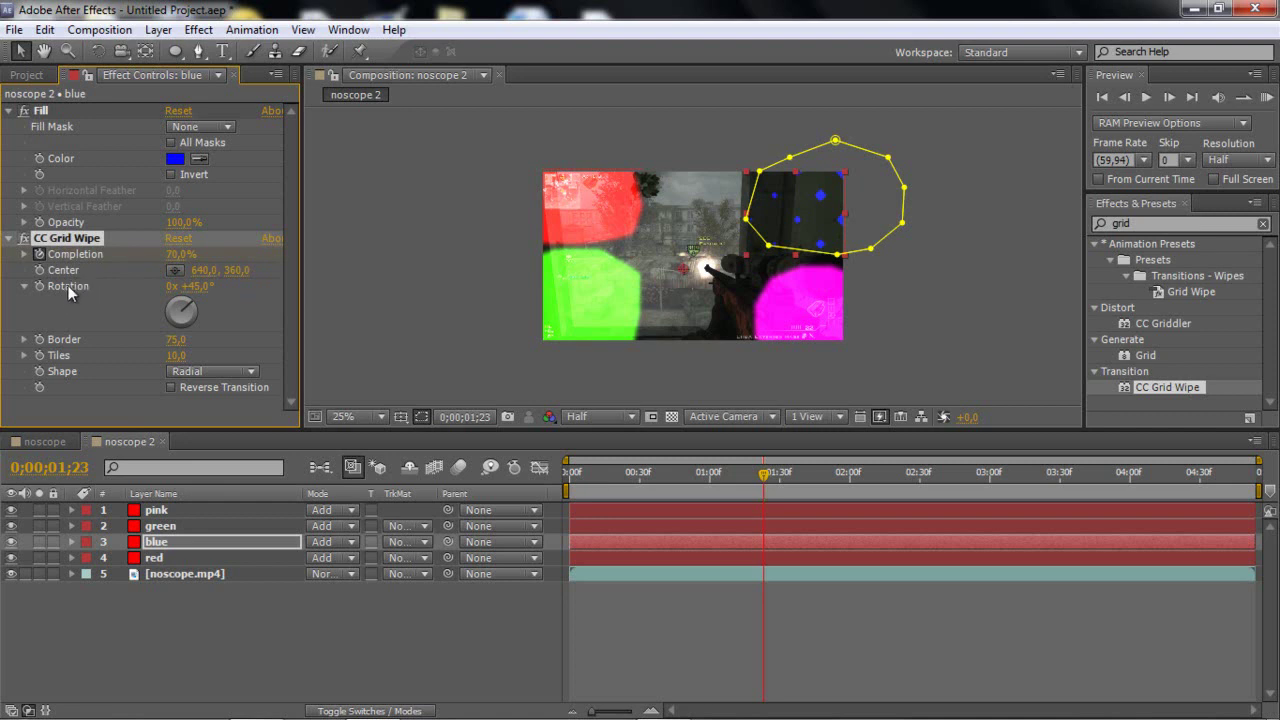
{"action": "left_click", "coordinate": [39, 286]}
{"action": "left_click", "coordinate": [197, 286]}
{"action": "key", "text": "Return"}
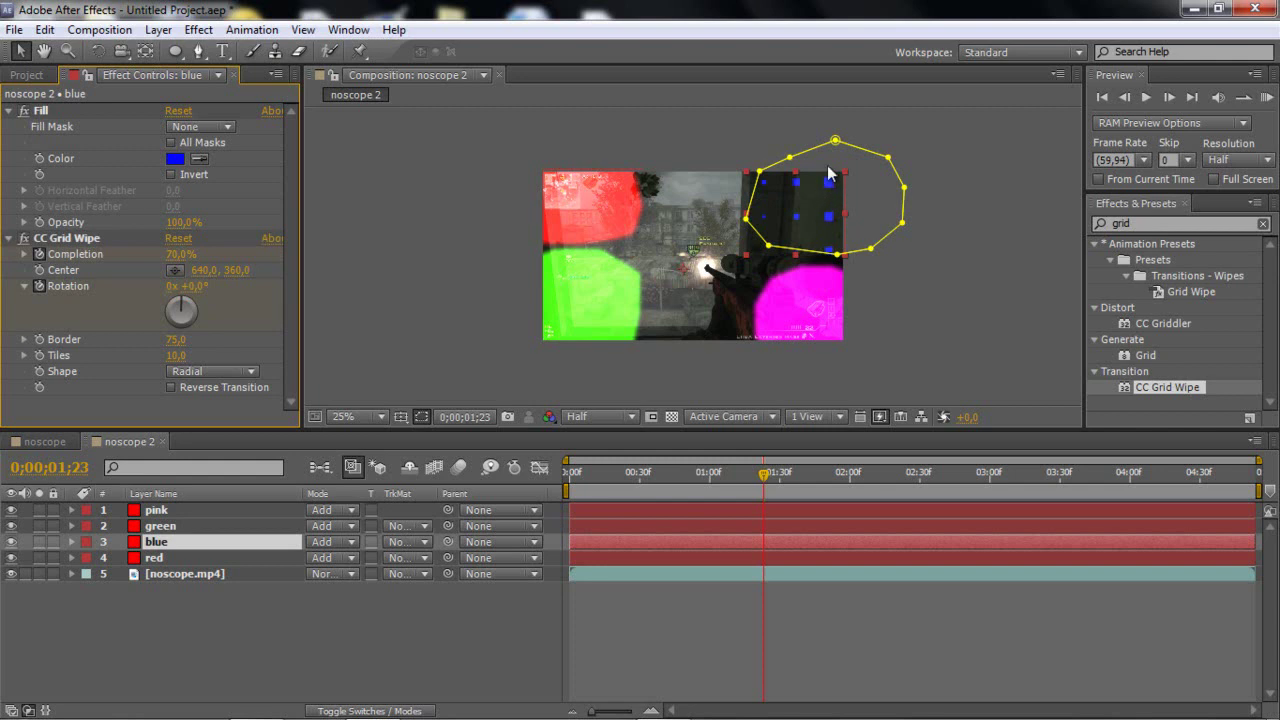
Set the red layer's grid wipe to 70% Completion and 0° Rotation, and keyframe both values at 0;00;01;23
{"action": "left_click", "coordinate": [614, 562]}
{"action": "left_click", "coordinate": [176, 254]}
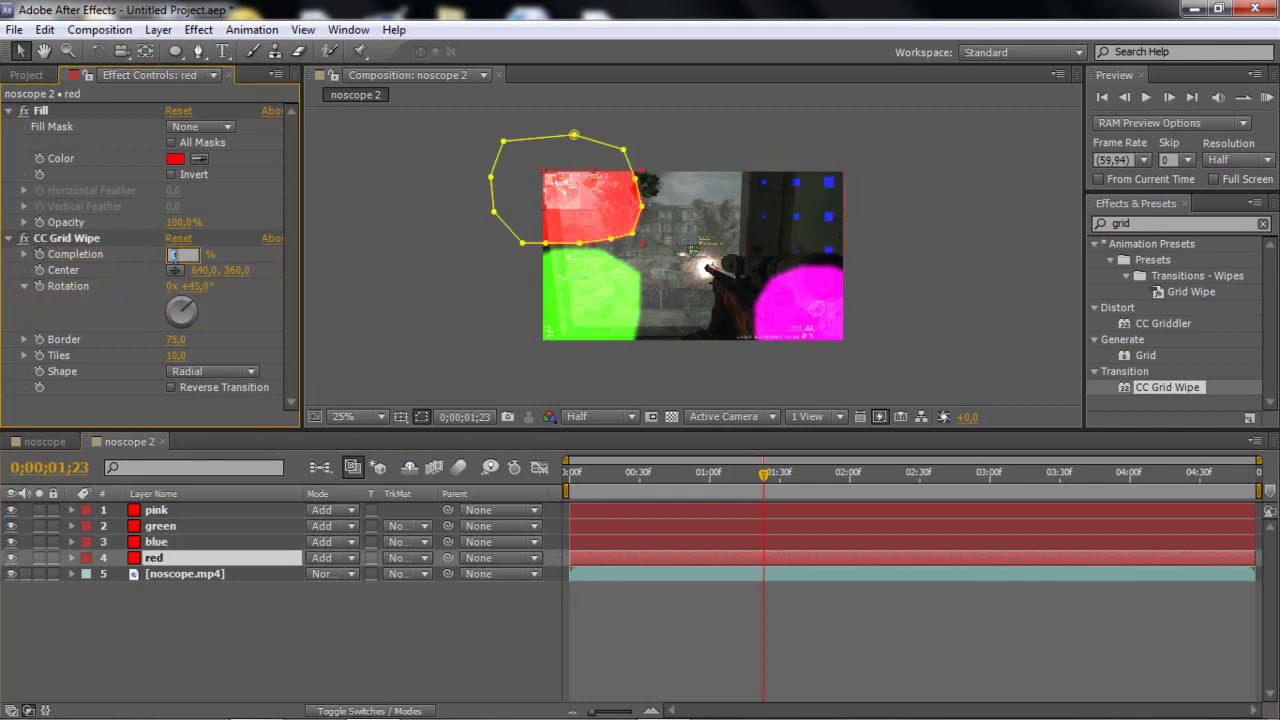
{"action": "type", "text": "70"}
{"action": "left_click", "coordinate": [198, 286]}
{"action": "type", "text": "0"}
{"action": "left_click", "coordinate": [229, 312]}
{"action": "left_click", "coordinate": [41, 257]}
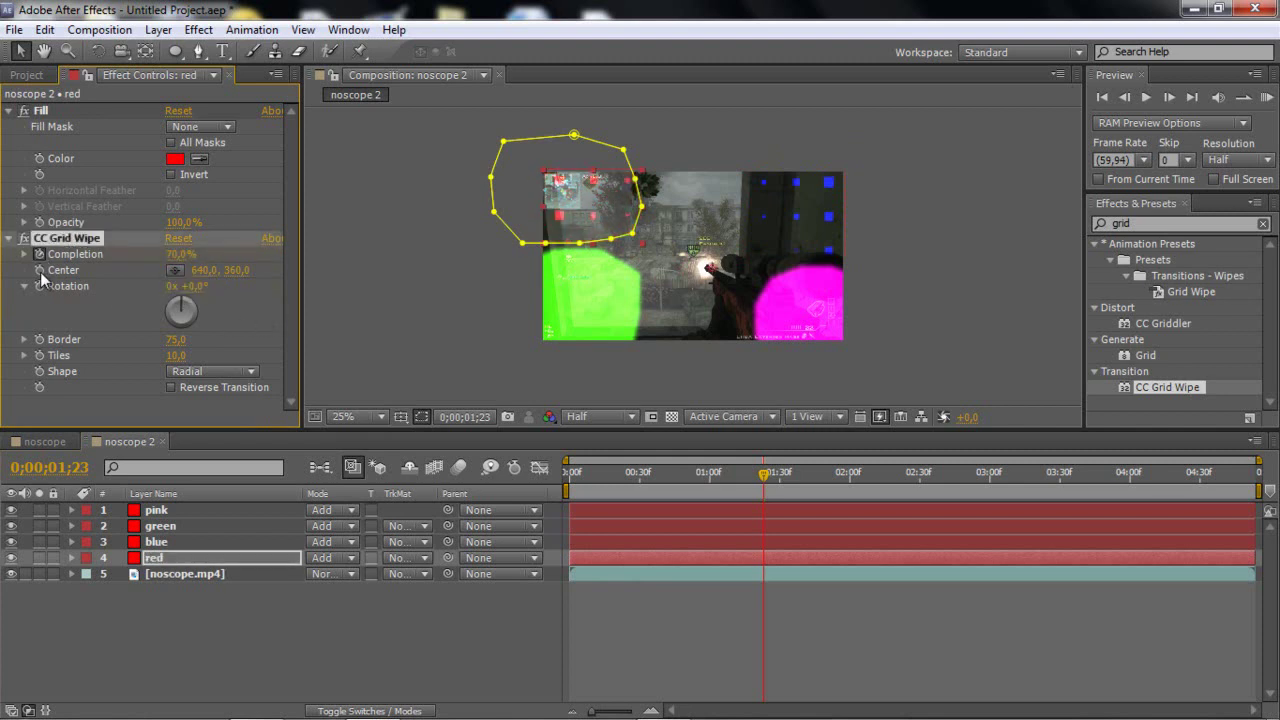
Set the green layer's grid wipe to 70% Completion and 0° Rotation, and keyframe both values at 0;00;01;23
{"action": "left_click", "coordinate": [189, 525]}
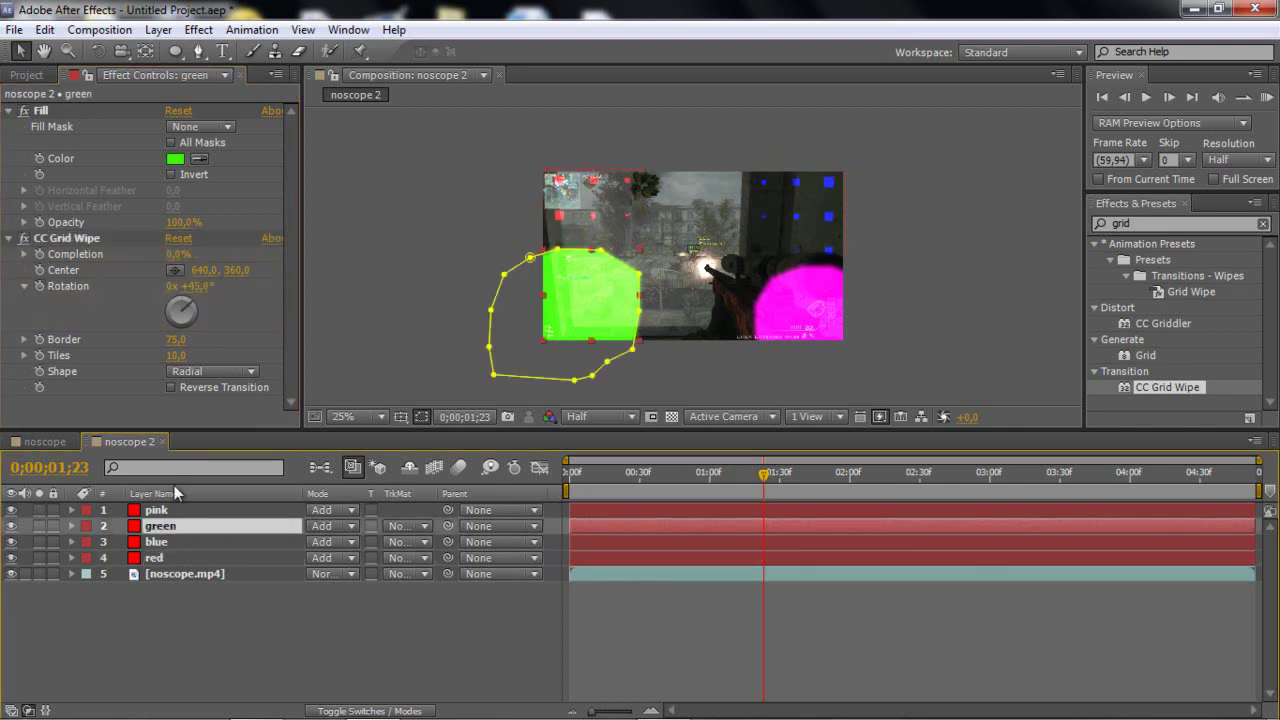
{"action": "left_click", "coordinate": [180, 254]}
{"action": "type", "text": "70"}
{"action": "left_click", "coordinate": [203, 286]}
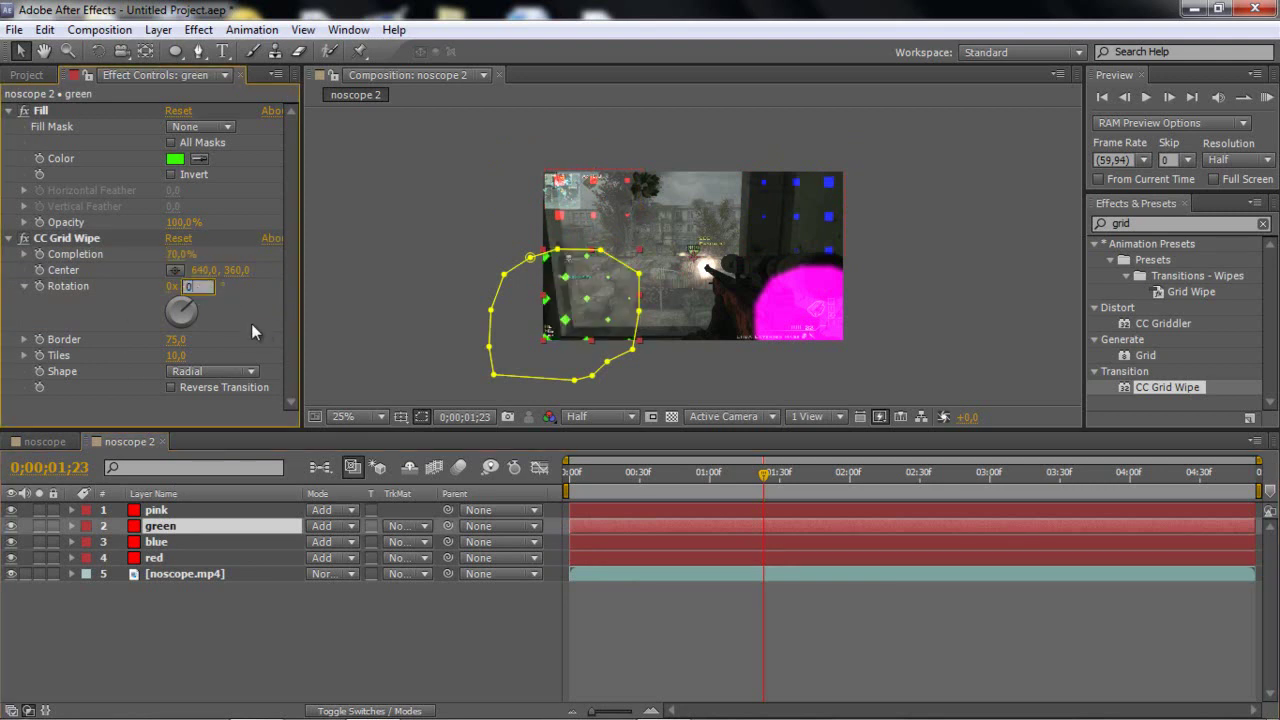
{"action": "left_click", "coordinate": [80, 310]}
{"action": "left_click", "coordinate": [39, 286]}
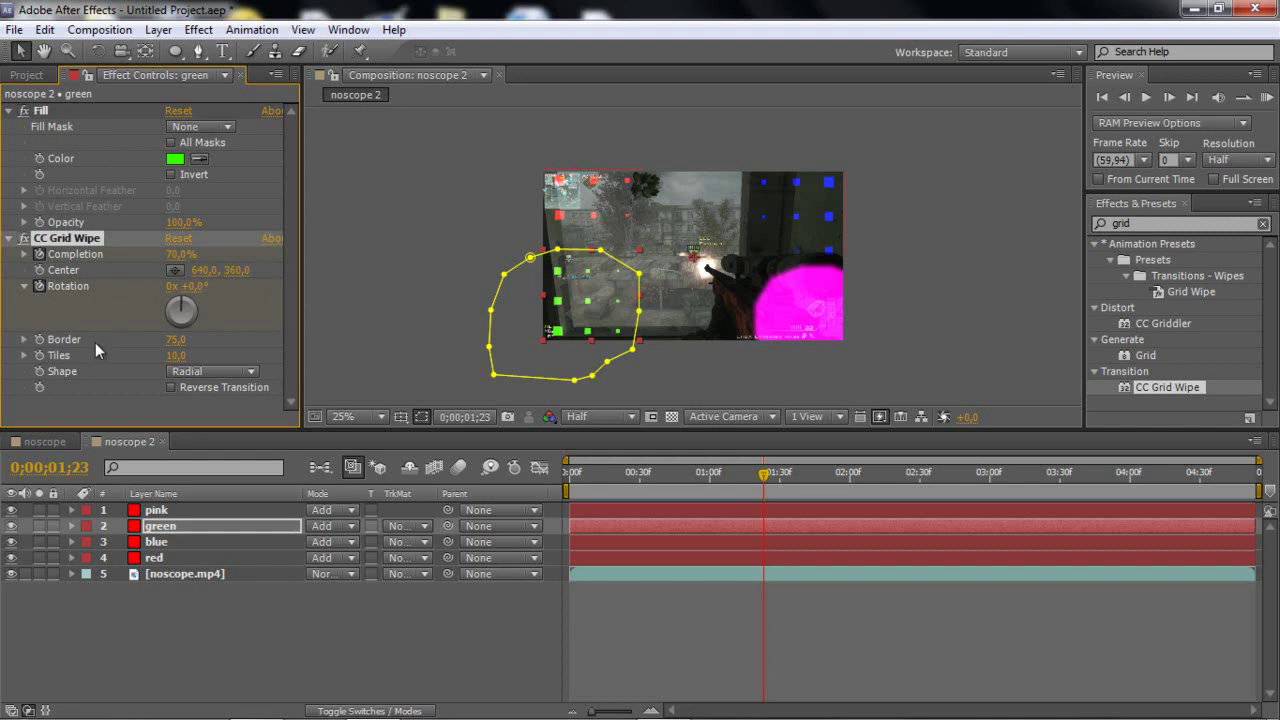
Set the pink layer's grid wipe to 70% Completion and 0° Rotation, and keyframe both values at 0;00;01;23
{"action": "left_click", "coordinate": [156, 510]}
{"action": "left_click", "coordinate": [176, 254]}
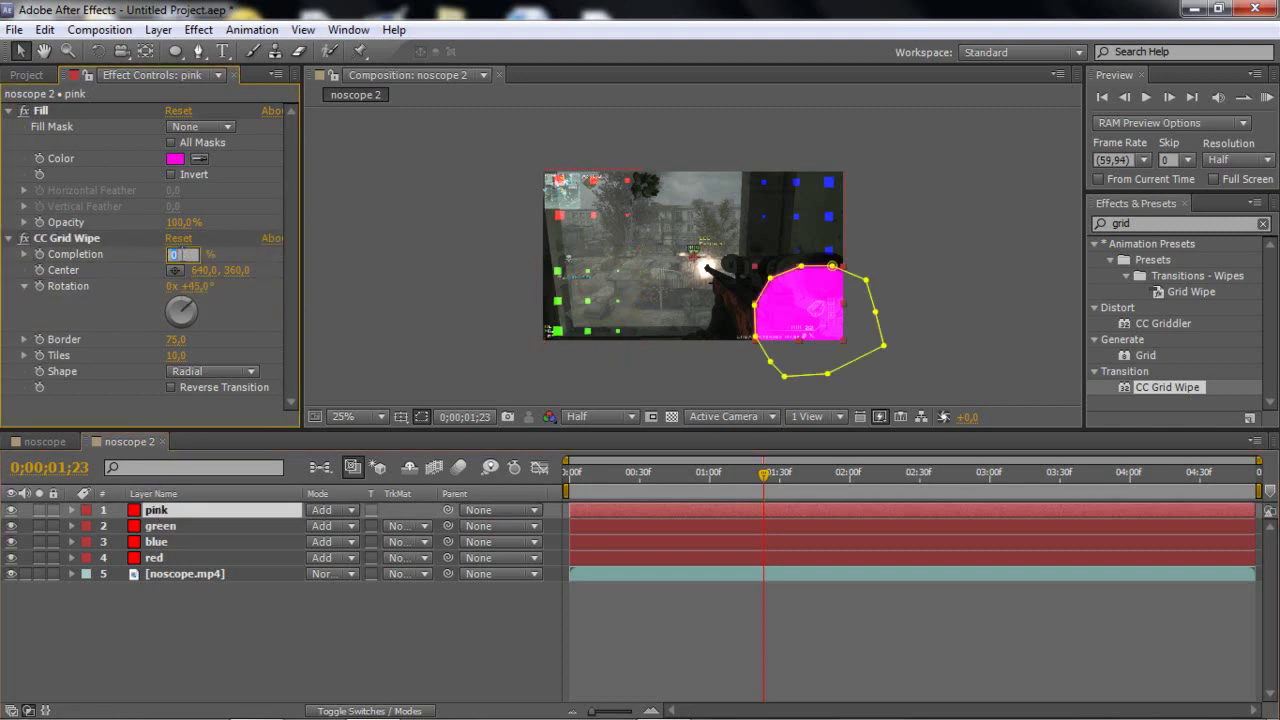
{"action": "type", "text": "70"}
{"action": "key", "text": "Return"}
{"action": "left_click", "coordinate": [197, 286]}
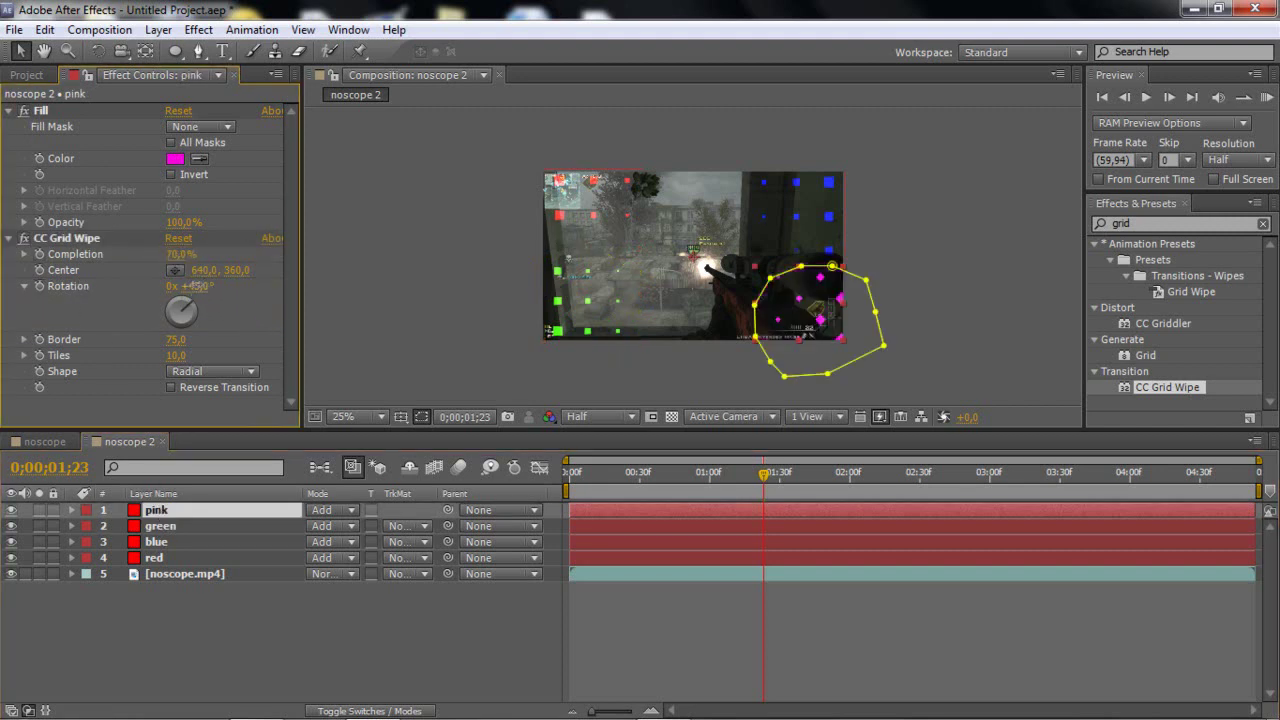
{"action": "type", "text": "0"}
{"action": "key", "text": "Return"}
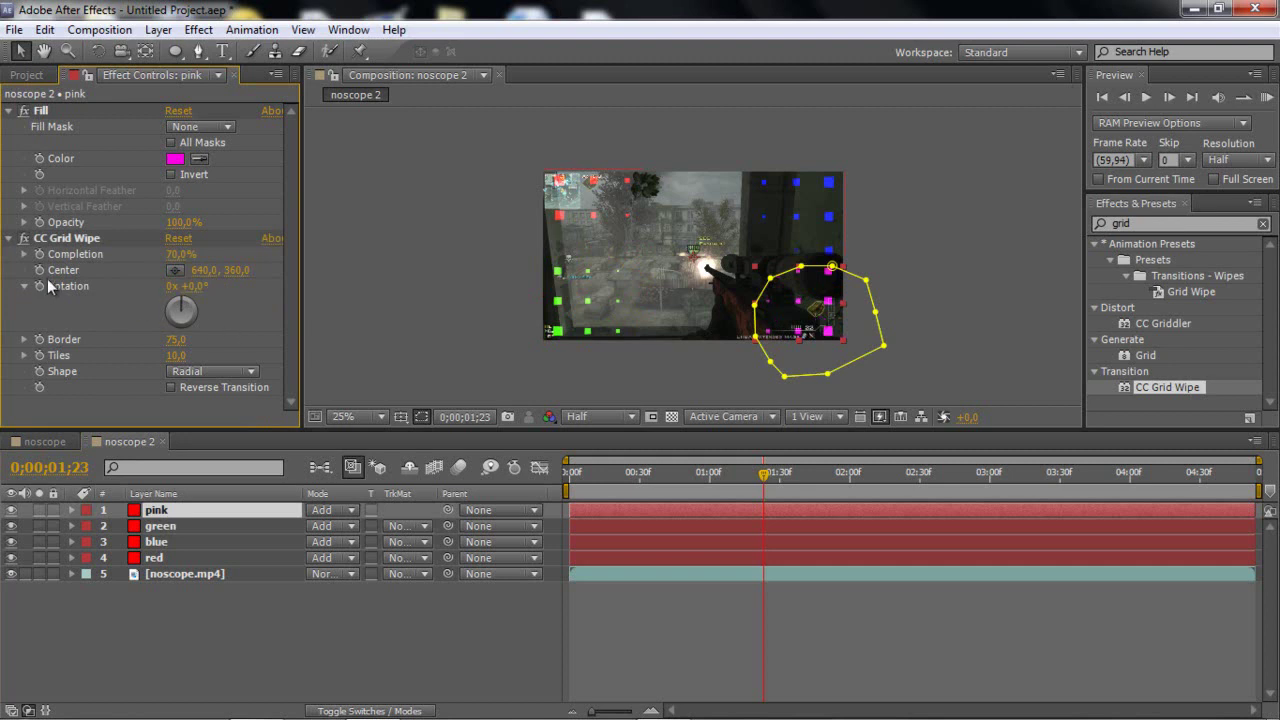
{"action": "left_click", "coordinate": [39, 286]}
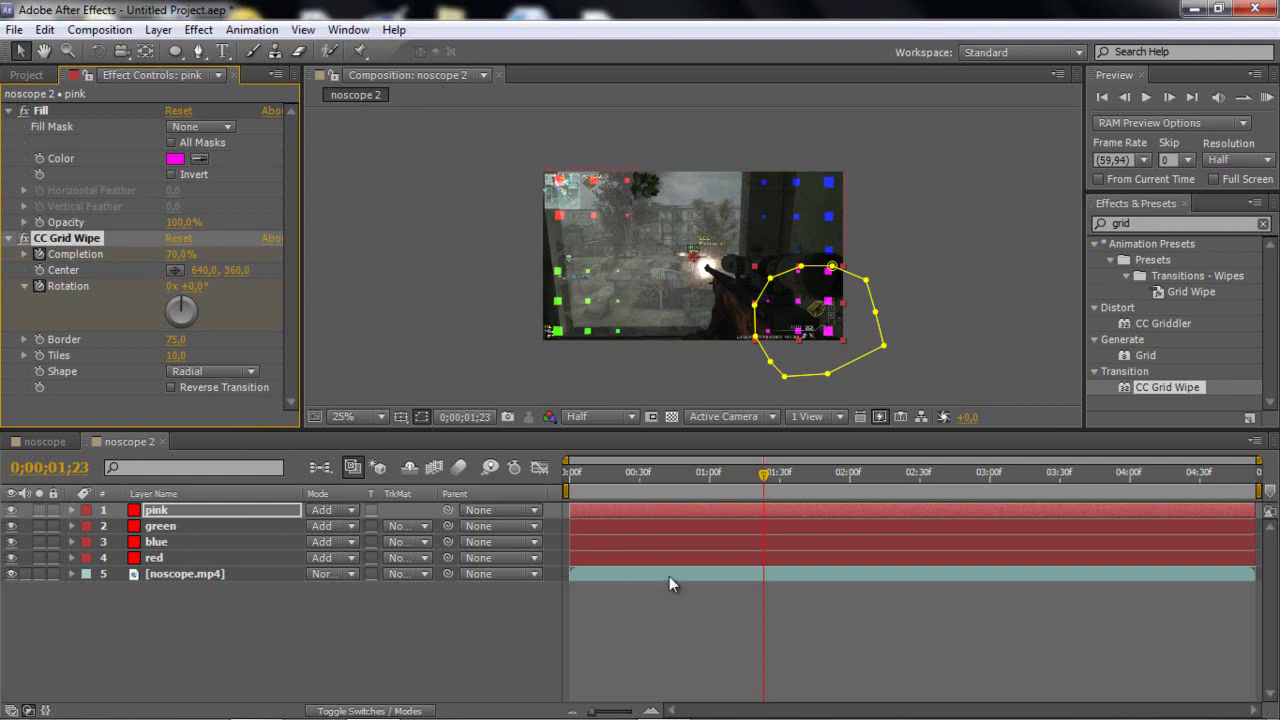
Reveal the keyframed Completion and Rotation properties of the pink, green, blue and red layers in the timeline
{"action": "key", "text": "u"}
{"action": "left_click", "coordinate": [765, 576]}
{"action": "key", "text": "u"}
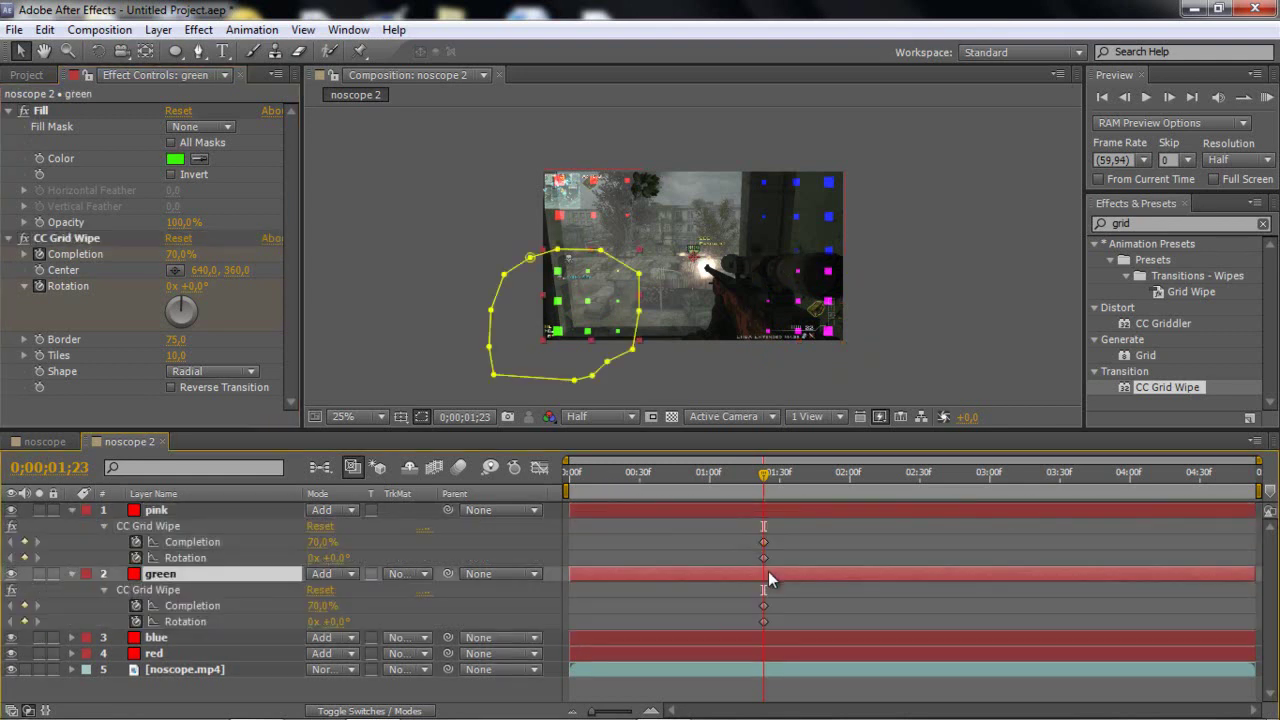
{"action": "left_click", "coordinate": [776, 641]}
{"action": "key", "text": "u"}
{"action": "scroll", "coordinate": [778, 676], "scroll_direction": "down", "scroll_amount": 1}
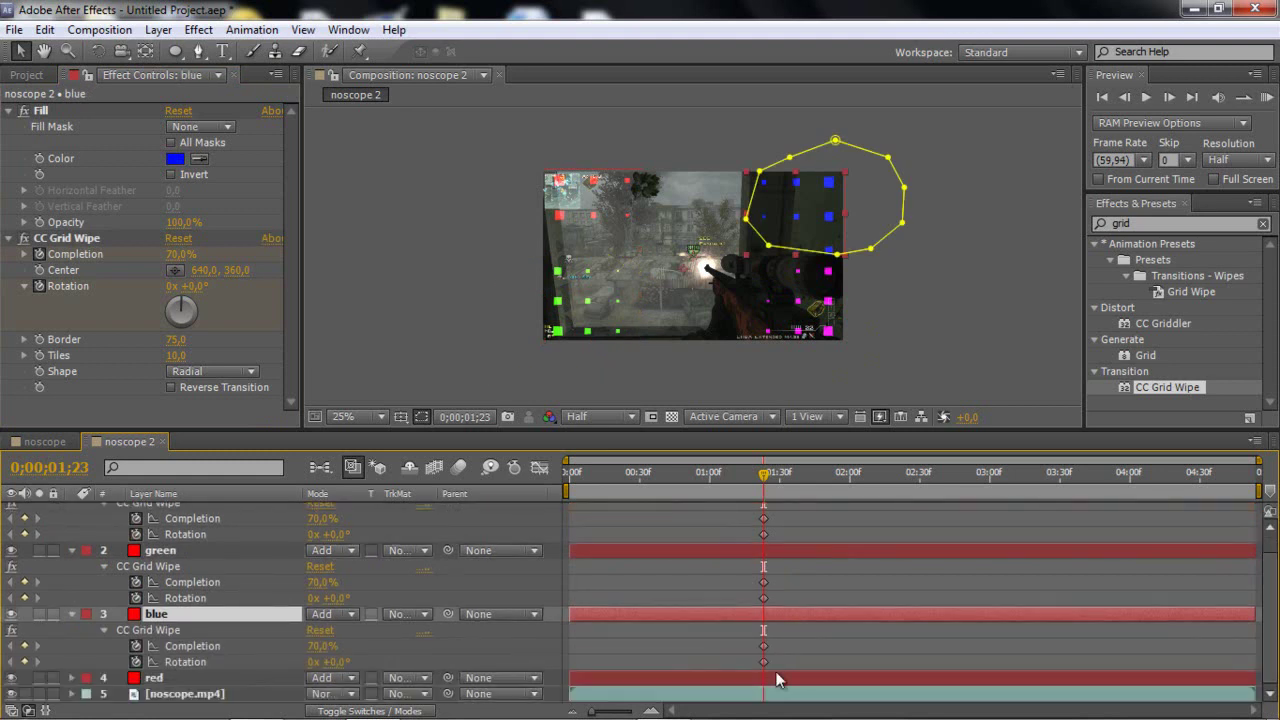
{"action": "left_click", "coordinate": [774, 678]}
{"action": "key", "text": "u"}
{"action": "scroll", "coordinate": [783, 627], "scroll_direction": "down", "scroll_amount": 1}
{"action": "scroll", "coordinate": [785, 615], "scroll_direction": "up", "scroll_amount": 3}
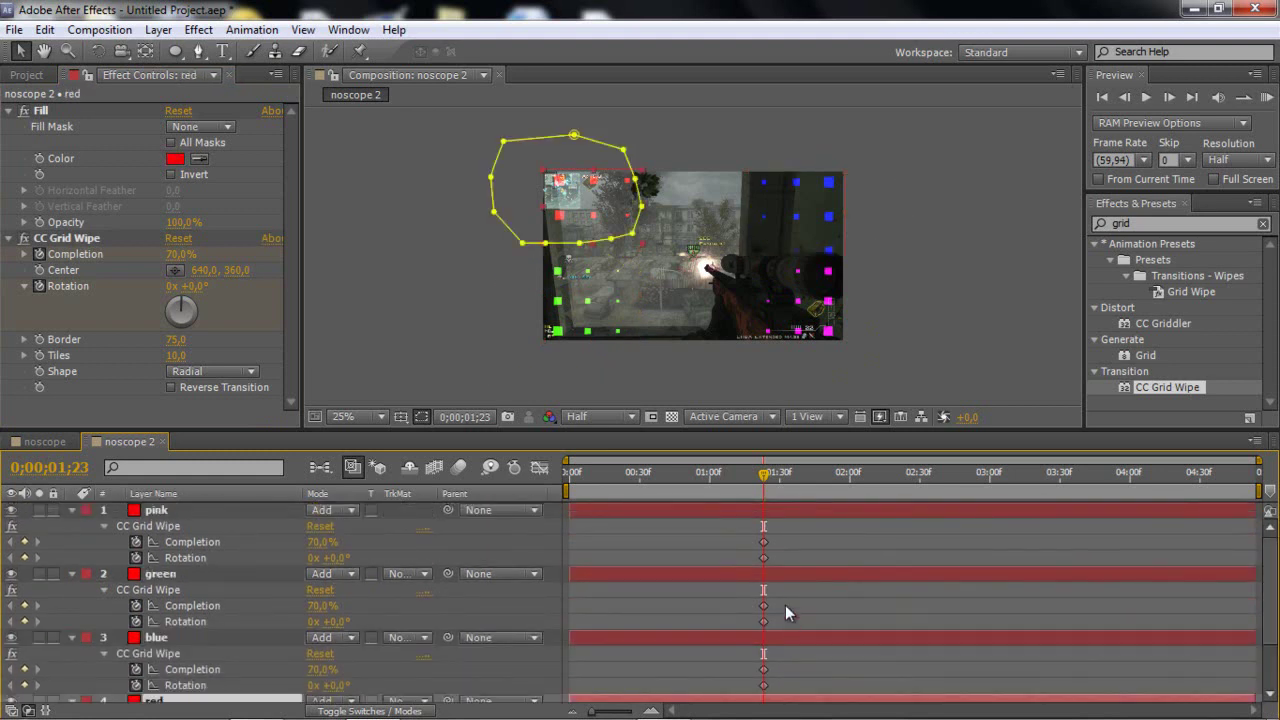
{"action": "scroll", "coordinate": [782, 589], "scroll_direction": "down", "scroll_amount": 1}
{"action": "scroll", "coordinate": [782, 587], "scroll_direction": "up", "scroll_amount": 1}
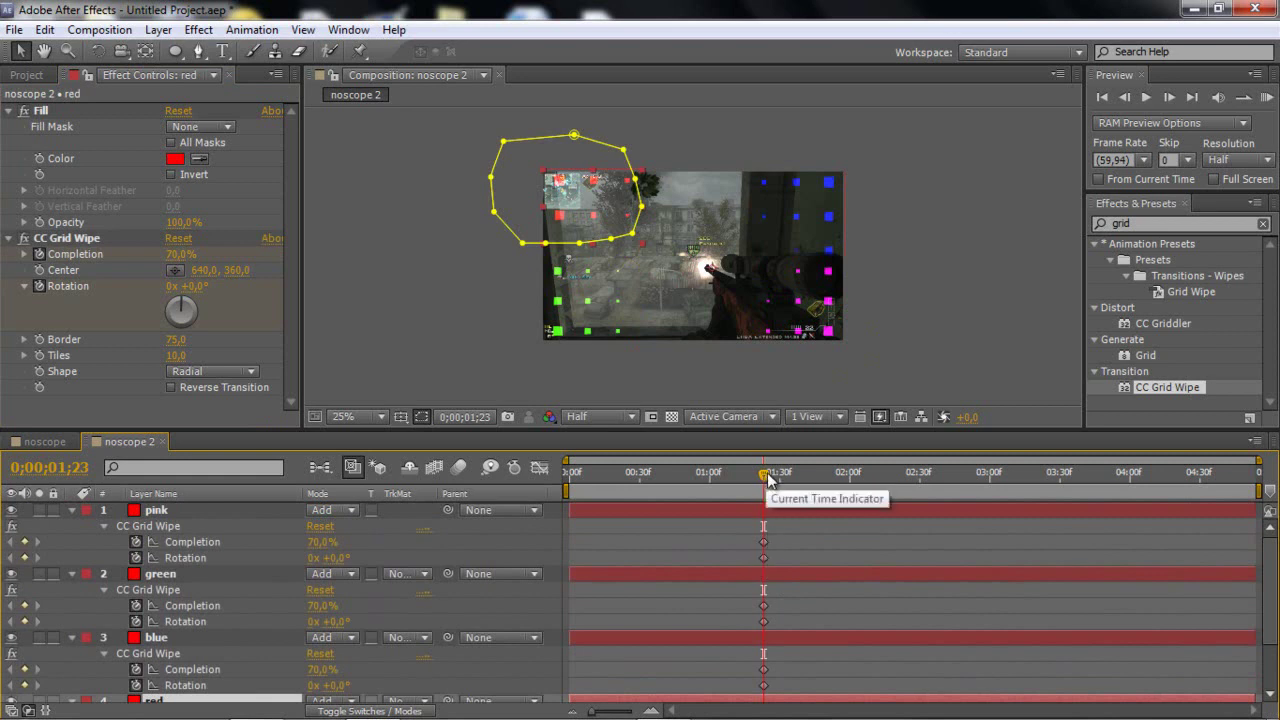
At 0;00;02;21, keyframe the pink layer's grid wipe Rotation at 75°
{"action": "left_click_drag", "start_coordinate": [767, 477], "coordinate": [899, 490]}
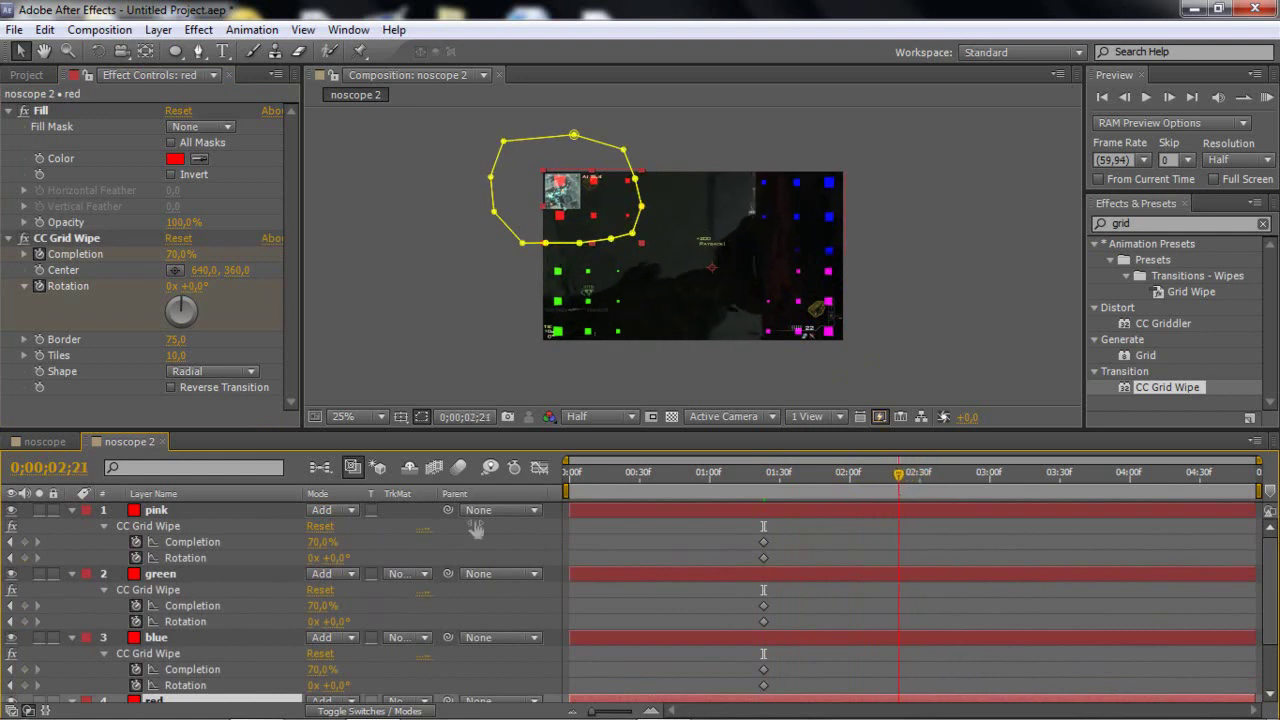
{"action": "left_click", "coordinate": [318, 543]}
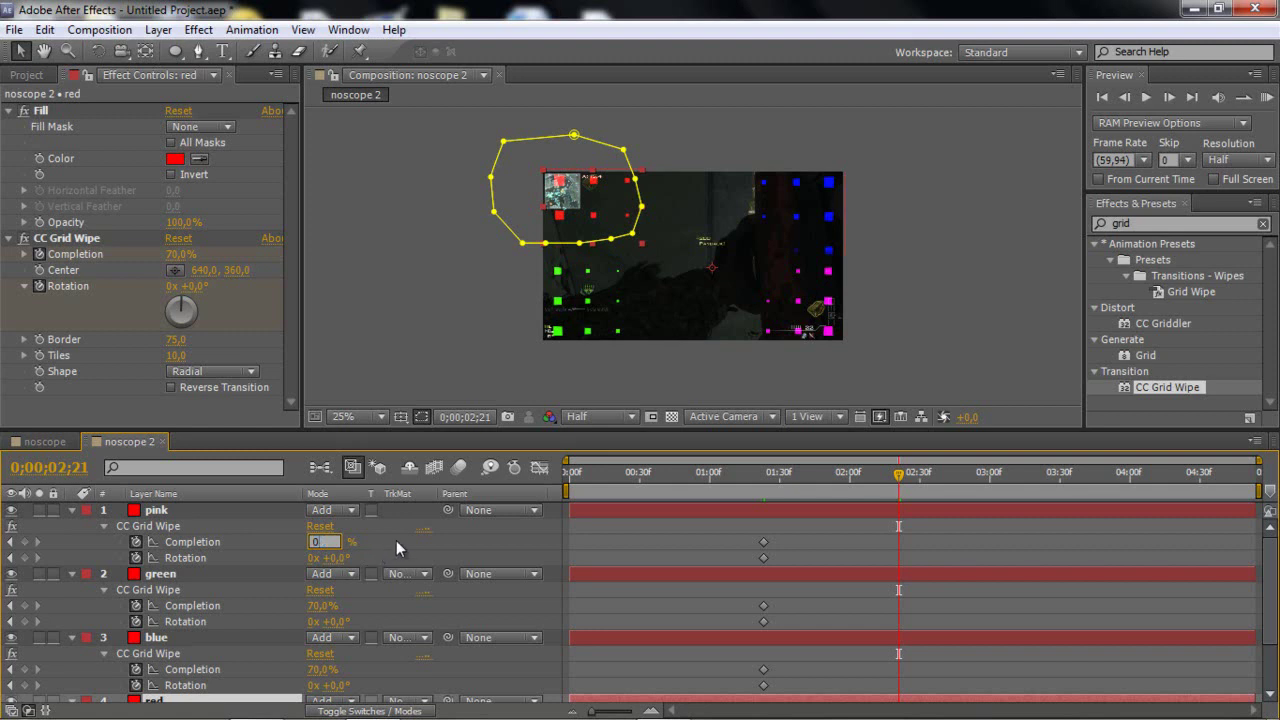
{"action": "key", "text": "ctrl+a"}
{"action": "type", "text": "70"}
{"action": "left_click", "coordinate": [426, 566]}
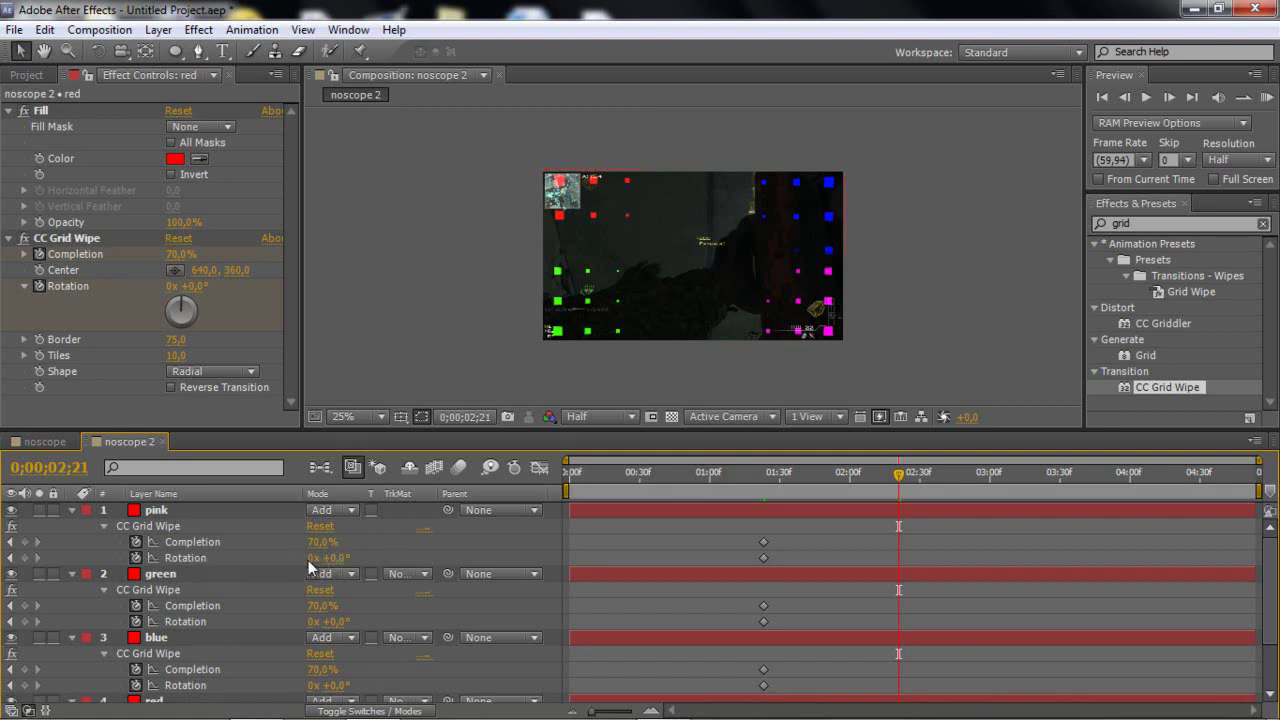
{"action": "left_click", "coordinate": [336, 558]}
{"action": "type", "text": "700"}
{"action": "key", "text": "Return"}
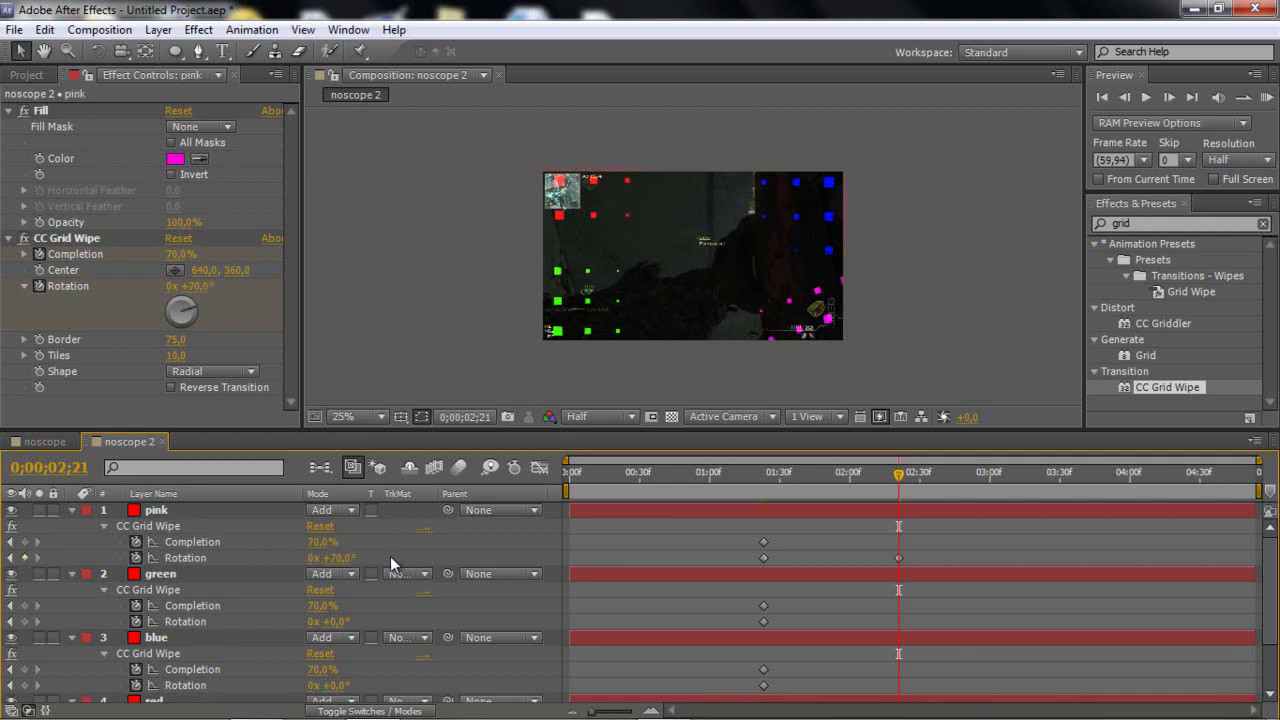
{"action": "left_click", "coordinate": [337, 558]}
{"action": "type", "text": "75"}
Keyframe the green layer's grid wipe Rotation at 75° at 0;00;02;21
{"action": "left_click", "coordinate": [337, 621]}
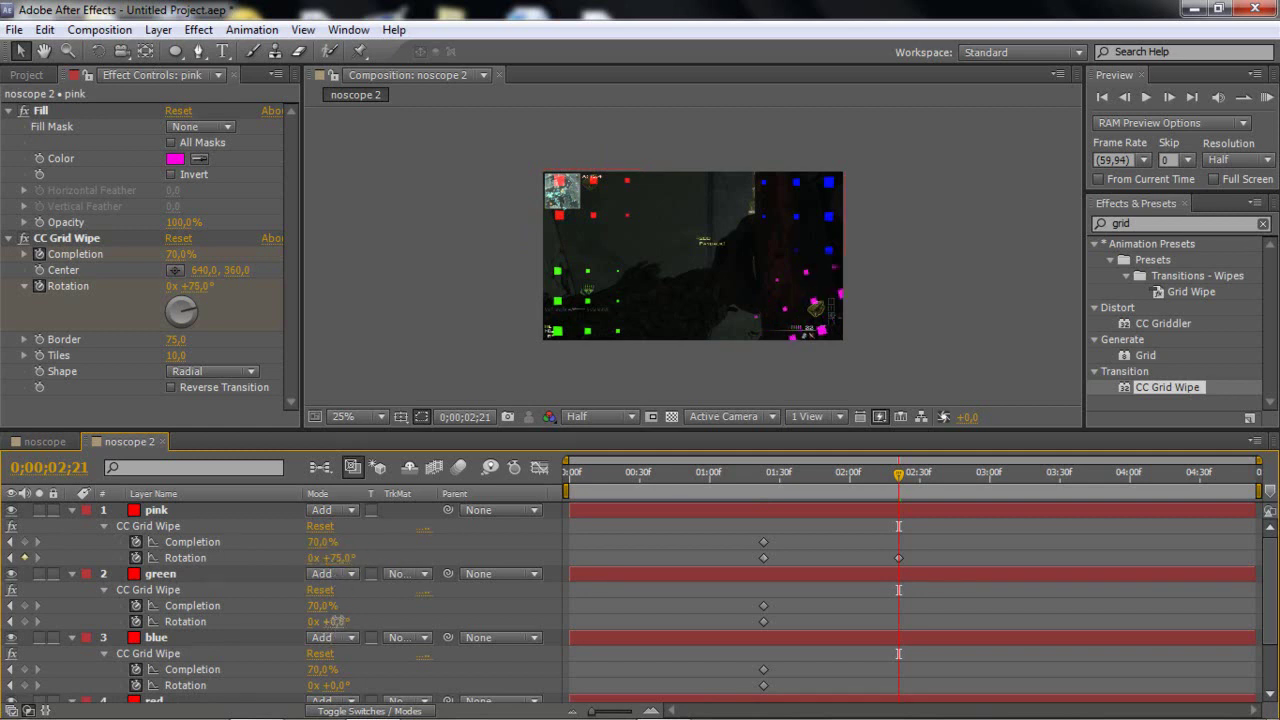
{"action": "type", "text": "75"}
{"action": "key", "text": "Return"}
Keyframe the pink layer's grid wipe Completion at 100% and give the green layer's Completion the same keyframe
{"action": "left_click", "coordinate": [310, 541]}
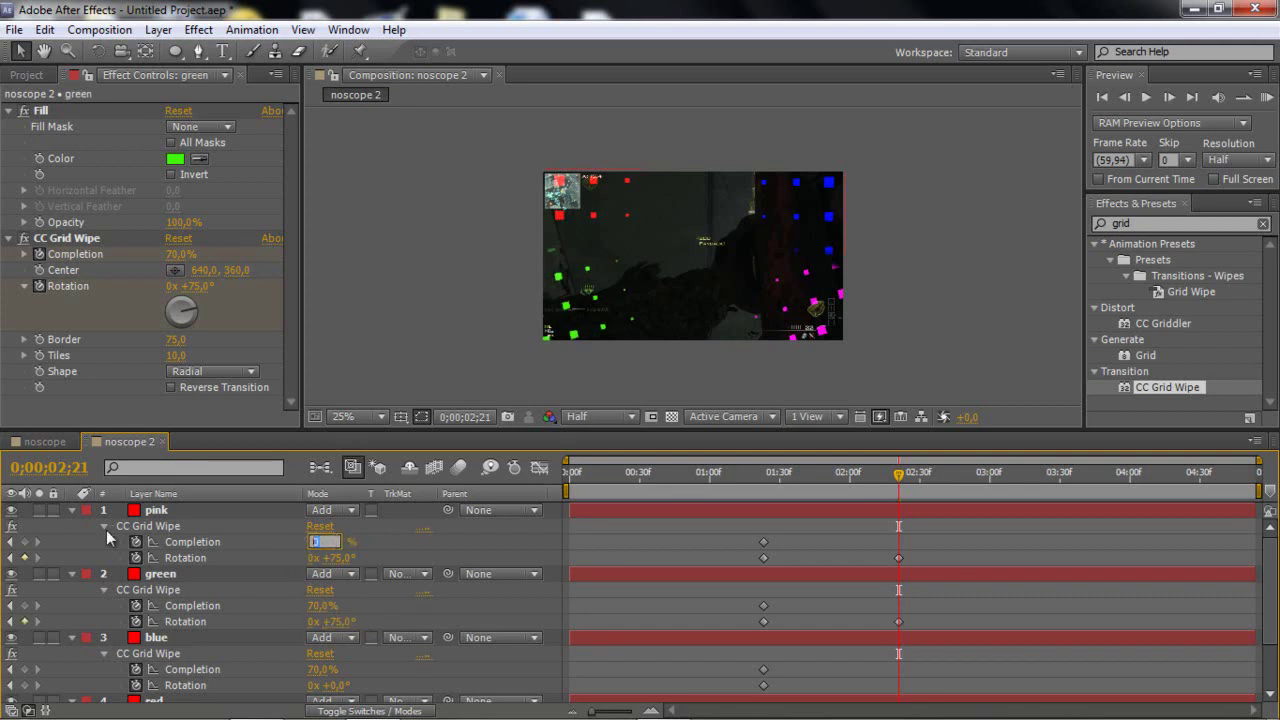
{"action": "type", "text": "100"}
{"action": "key", "text": "Return"}
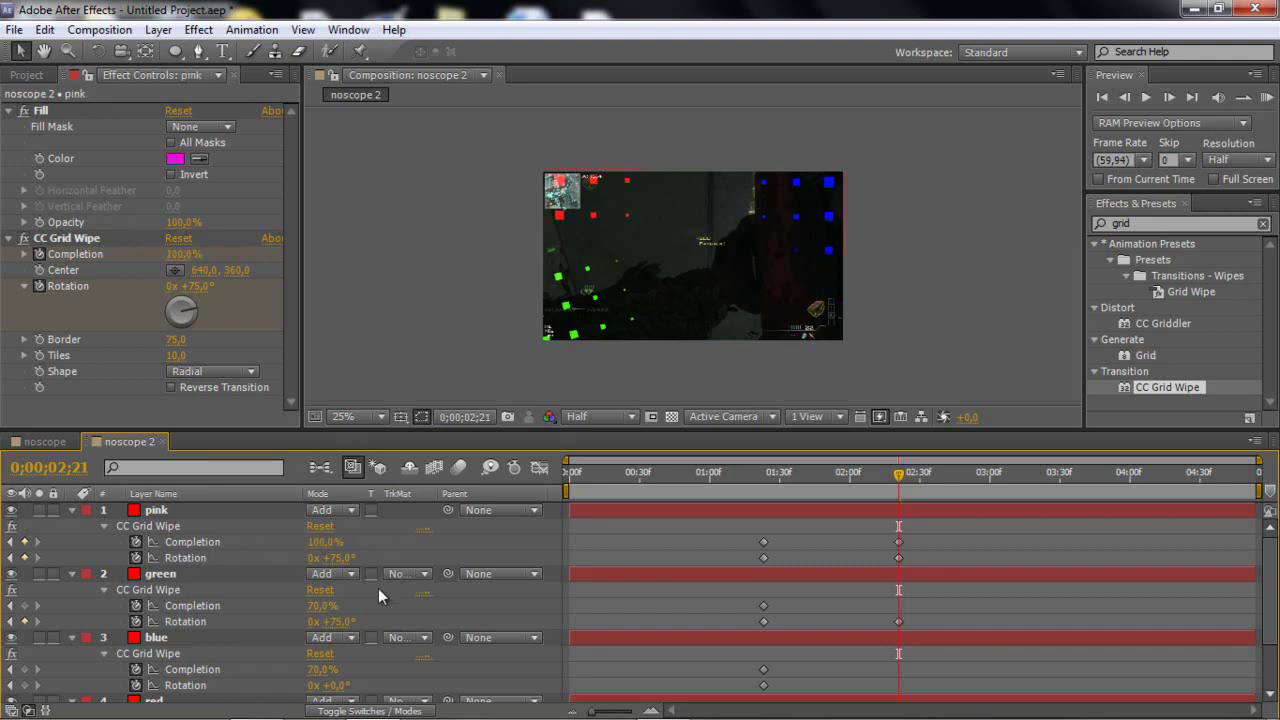
{"action": "left_click", "coordinate": [192, 606]}
{"action": "key", "text": "ctrl+v"}
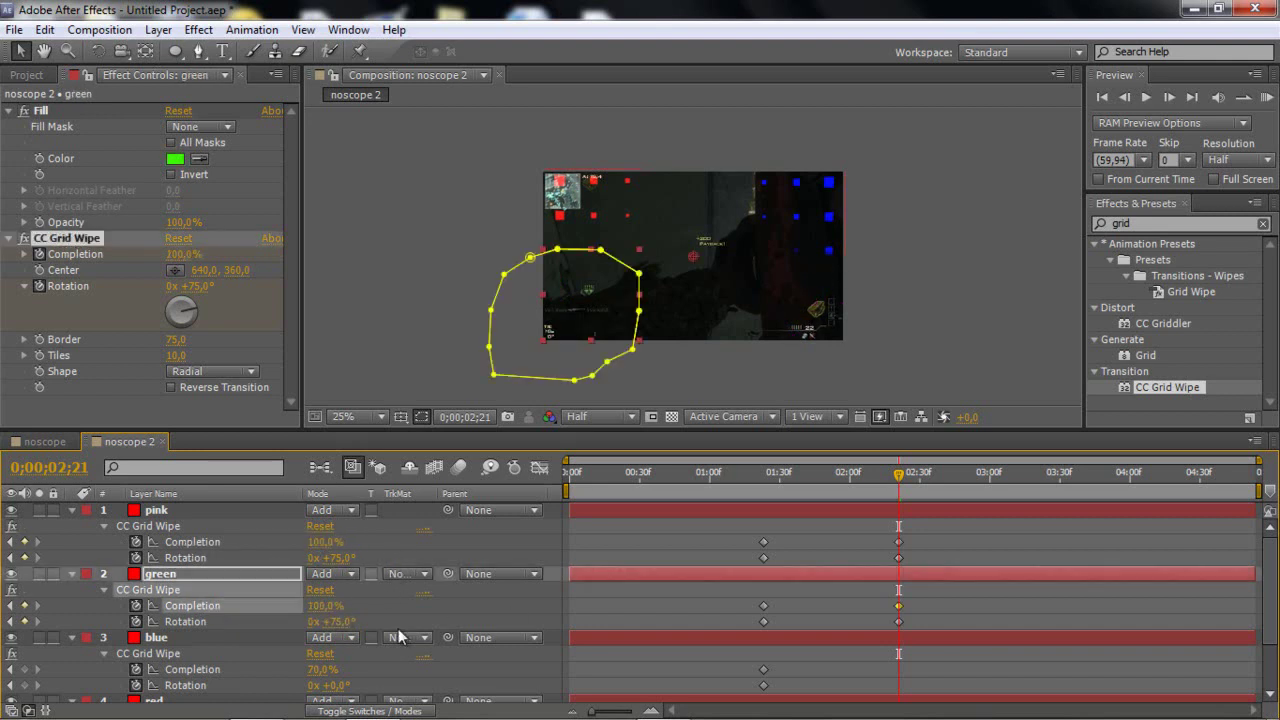
Keyframe the blue layer's grid wipe at 75° Rotation and paste the 100% Completion keyframe onto it
{"action": "left_click", "coordinate": [332, 685]}
{"action": "type", "text": "75"}
{"action": "key", "text": "Return"}
{"action": "key", "text": "ctrl+v"}
At 0;00;02;21, paste the 100% Completion keyframe onto the red layer's grid wipe and keyframe its Rotation at 75°
{"action": "scroll", "coordinate": [453, 680], "scroll_direction": "down", "scroll_amount": 3}
{"action": "left_click", "coordinate": [190, 662]}
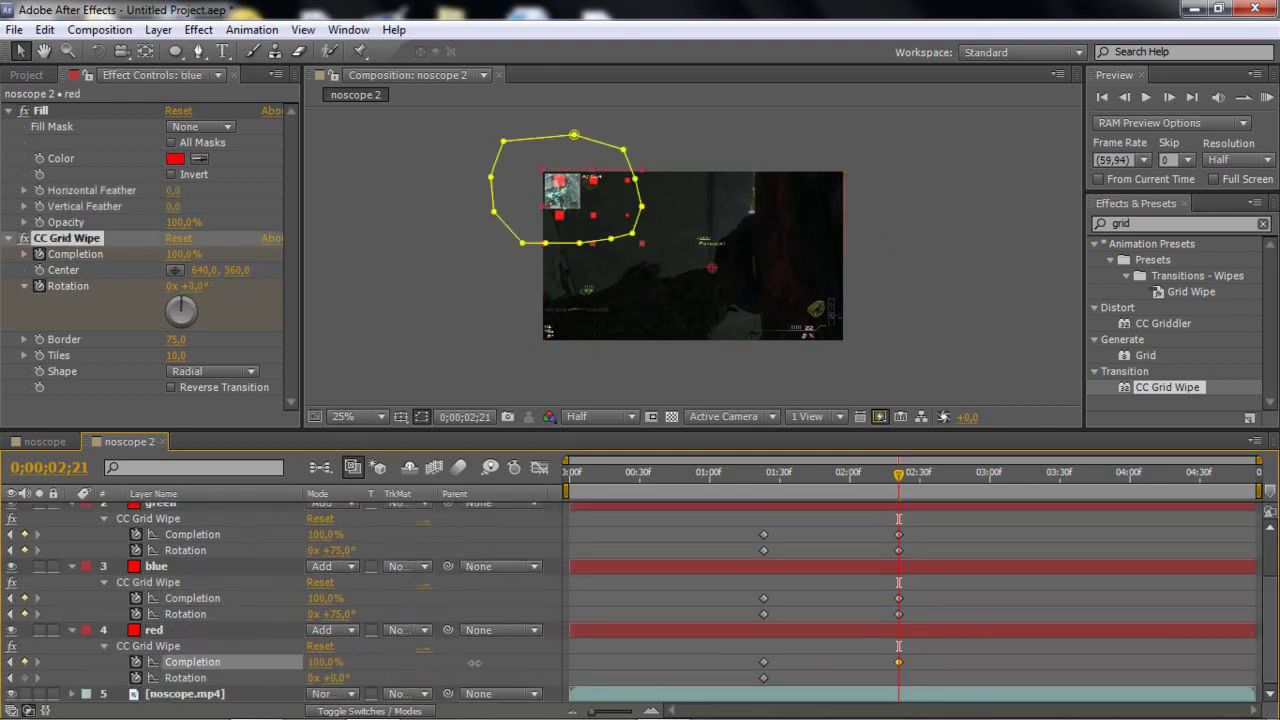
{"action": "key", "text": "ctrl+v"}
{"action": "left_click", "coordinate": [335, 678]}
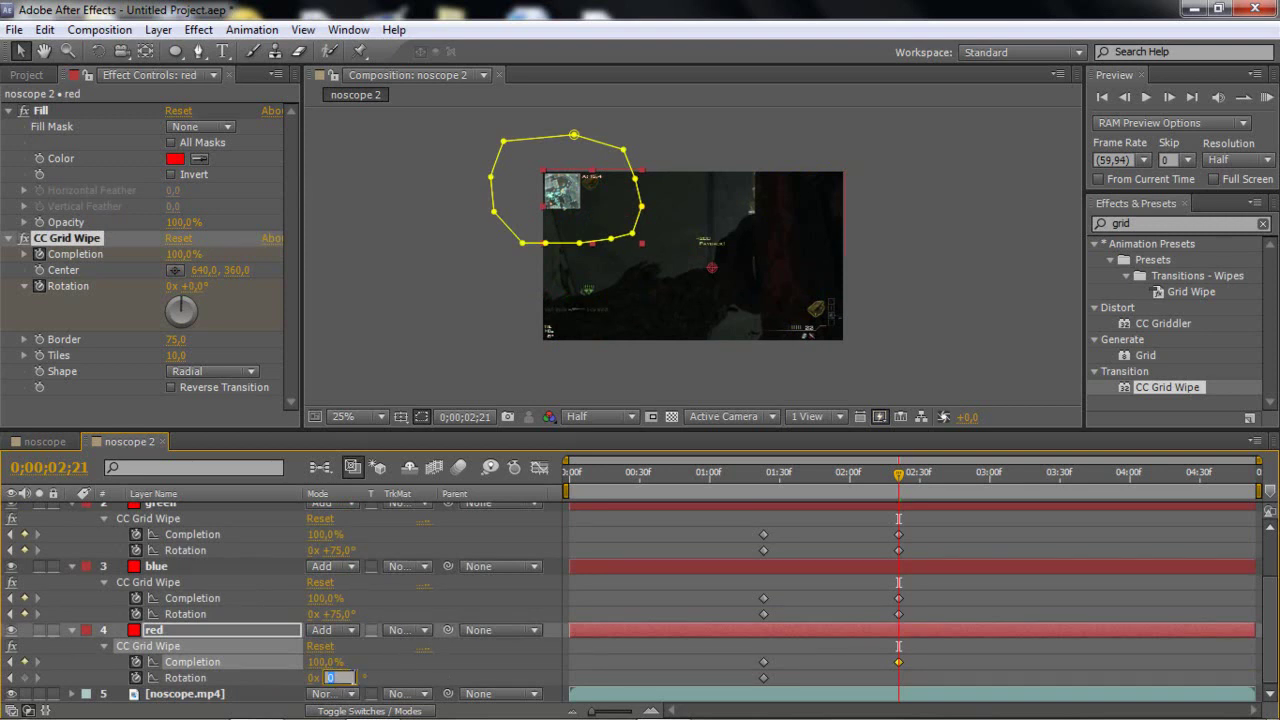
{"action": "type", "text": "75"}
{"action": "left_click", "coordinate": [858, 663]}
Apply Easy Ease to all Completion and Rotation keyframes of the pink, green, blue and red layers
{"action": "left_click_drag", "start_coordinate": [760, 476], "coordinate": [870, 512]}
{"action": "left_click_drag", "start_coordinate": [934, 686], "coordinate": [752, 540]}
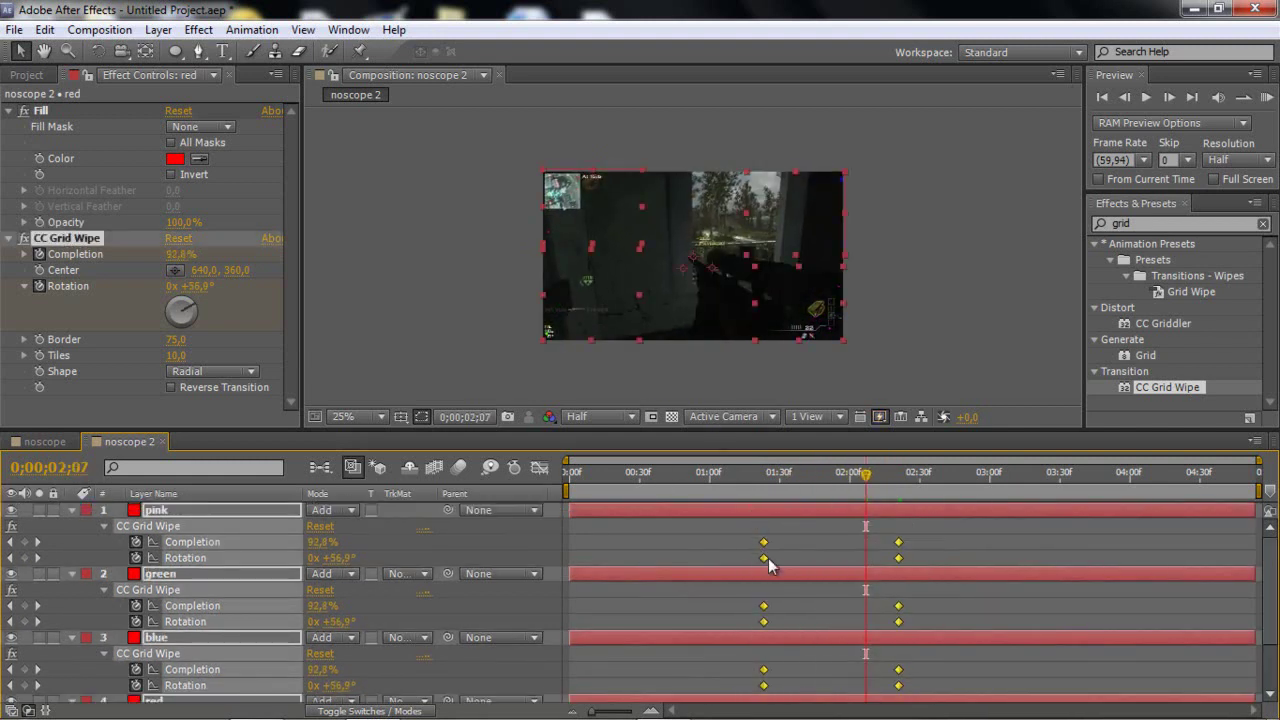
{"action": "right_click", "coordinate": [763, 543]}
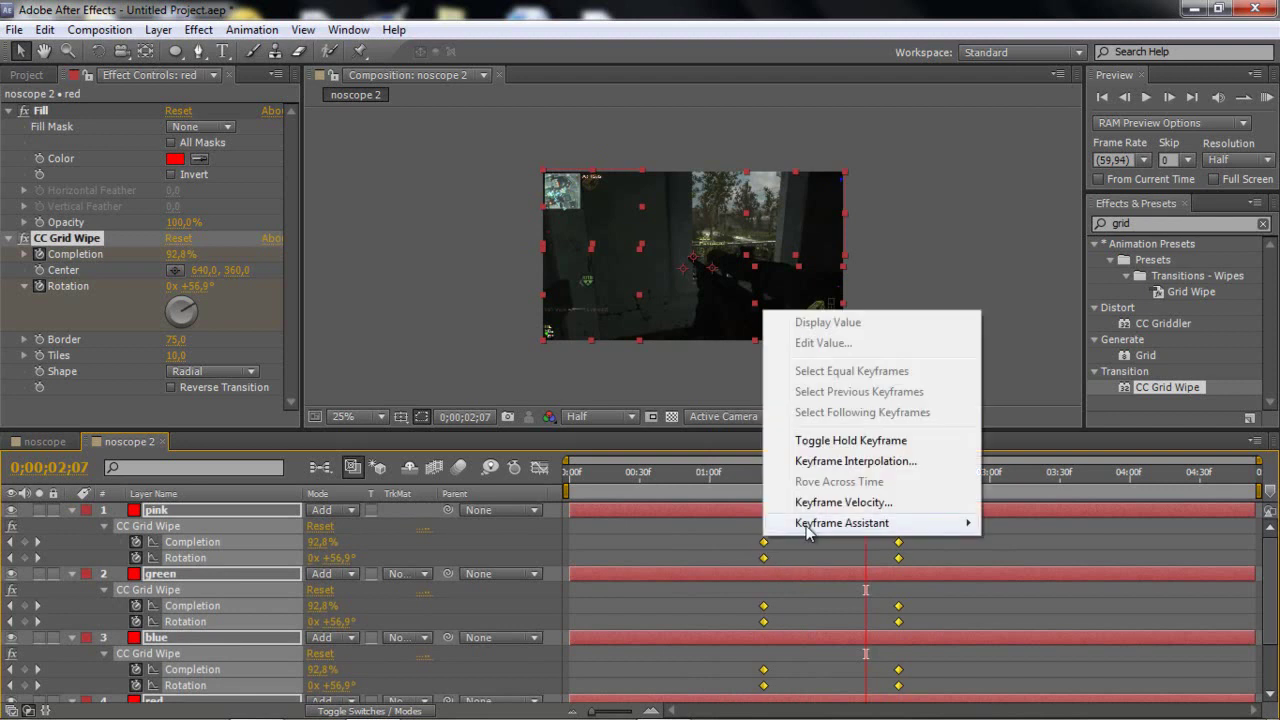
{"action": "mouse_move", "coordinate": [808, 530]}
{"action": "left_click", "coordinate": [642, 564]}
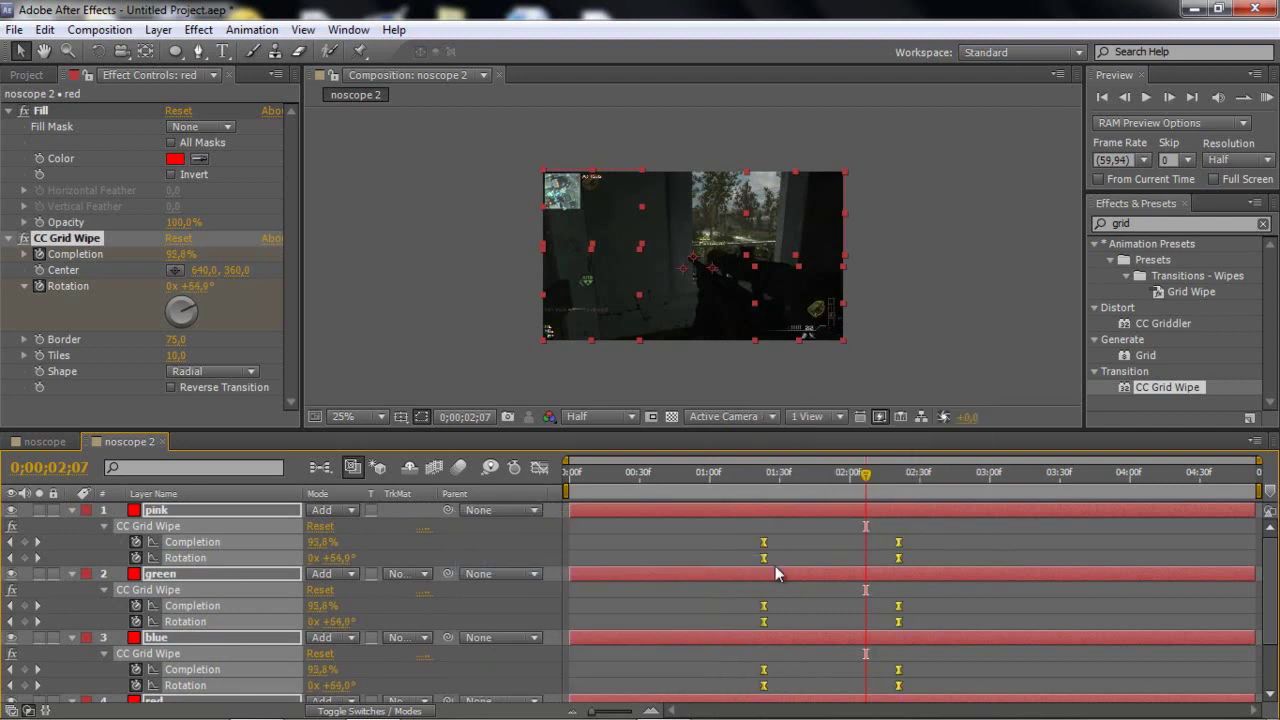
{"action": "left_click", "coordinate": [800, 618]}
Collapse the expanded properties of the pink, green, blue and red layers in the timeline
{"action": "left_click_drag", "start_coordinate": [766, 476], "coordinate": [794, 525]}
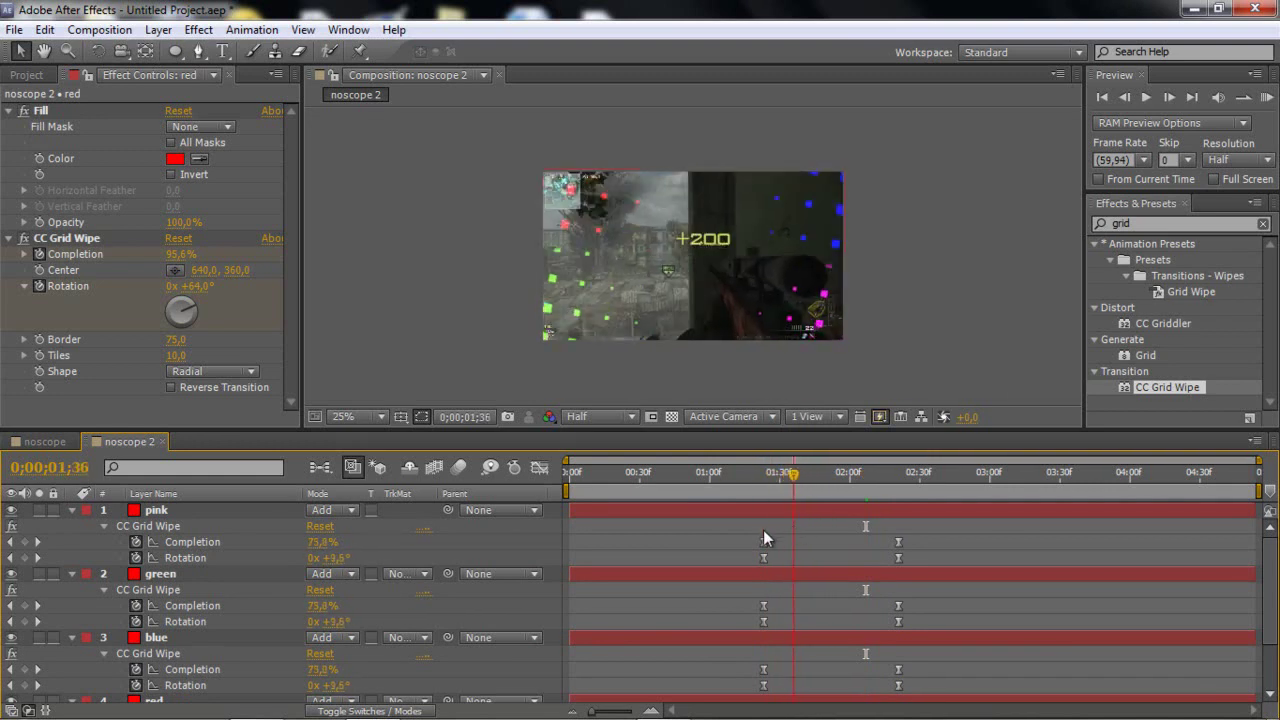
{"action": "left_click", "coordinate": [68, 511]}
{"action": "left_click", "coordinate": [71, 526]}
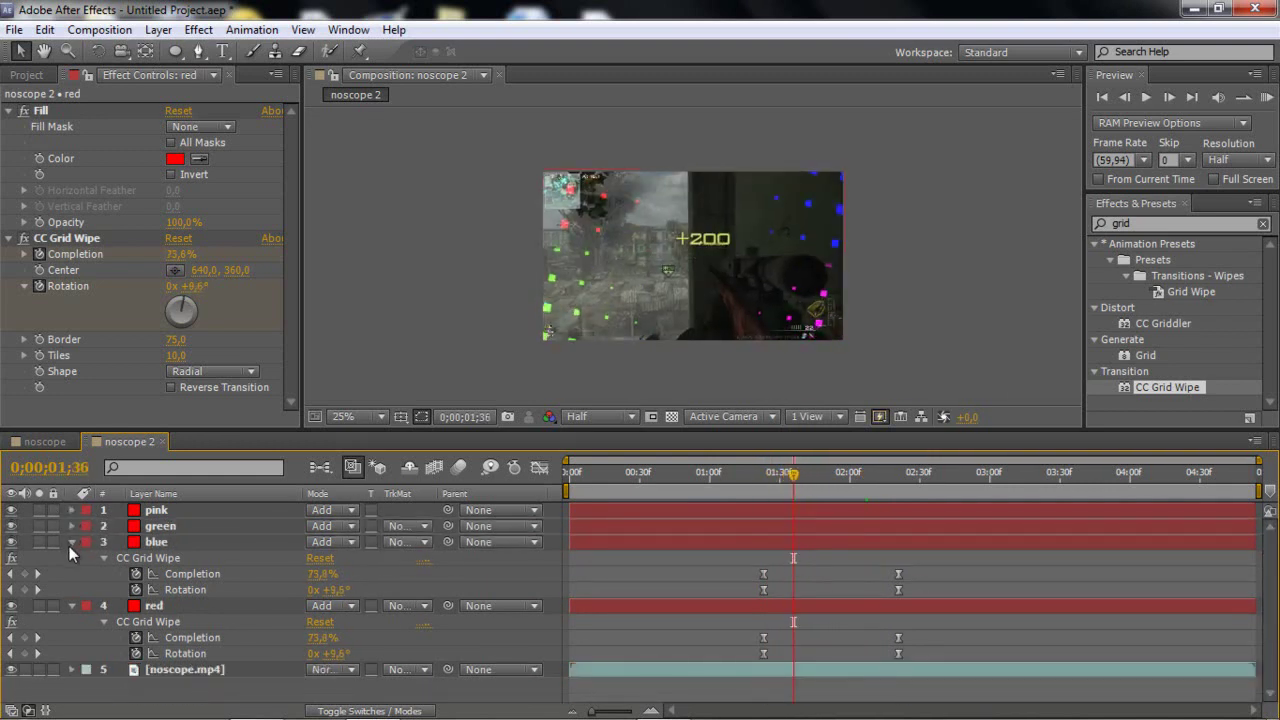
{"action": "left_click", "coordinate": [70, 542]}
{"action": "left_click", "coordinate": [71, 558]}
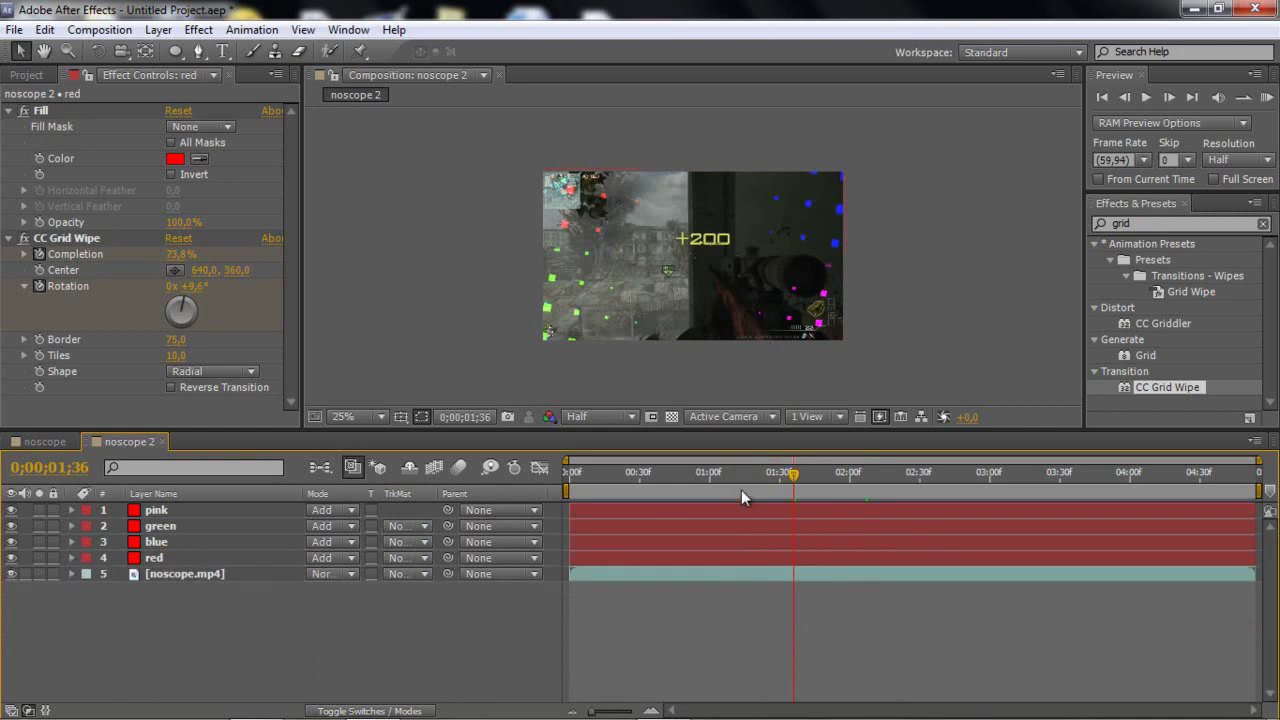
At 0;00;01;22, one frame before the first keyframes, keyframe the green and pink layers' grid wipe Completion at 100%
{"action": "mouse_move", "coordinate": [783, 479]}
{"action": "left_mouse_down"}
{"action": "mouse_move", "coordinate": [743, 484]}
{"action": "mouse_move", "coordinate": [762, 485]}
{"action": "left_mouse_up"}
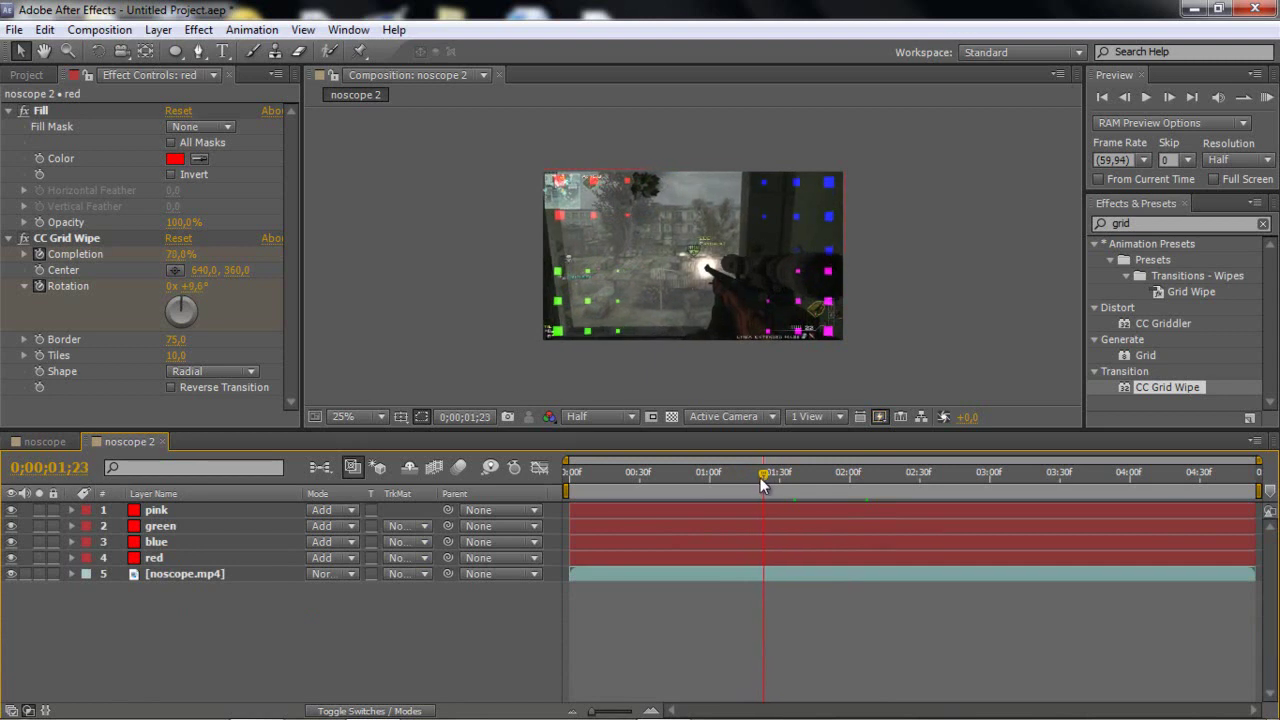
{"action": "left_click", "coordinate": [1124, 97]}
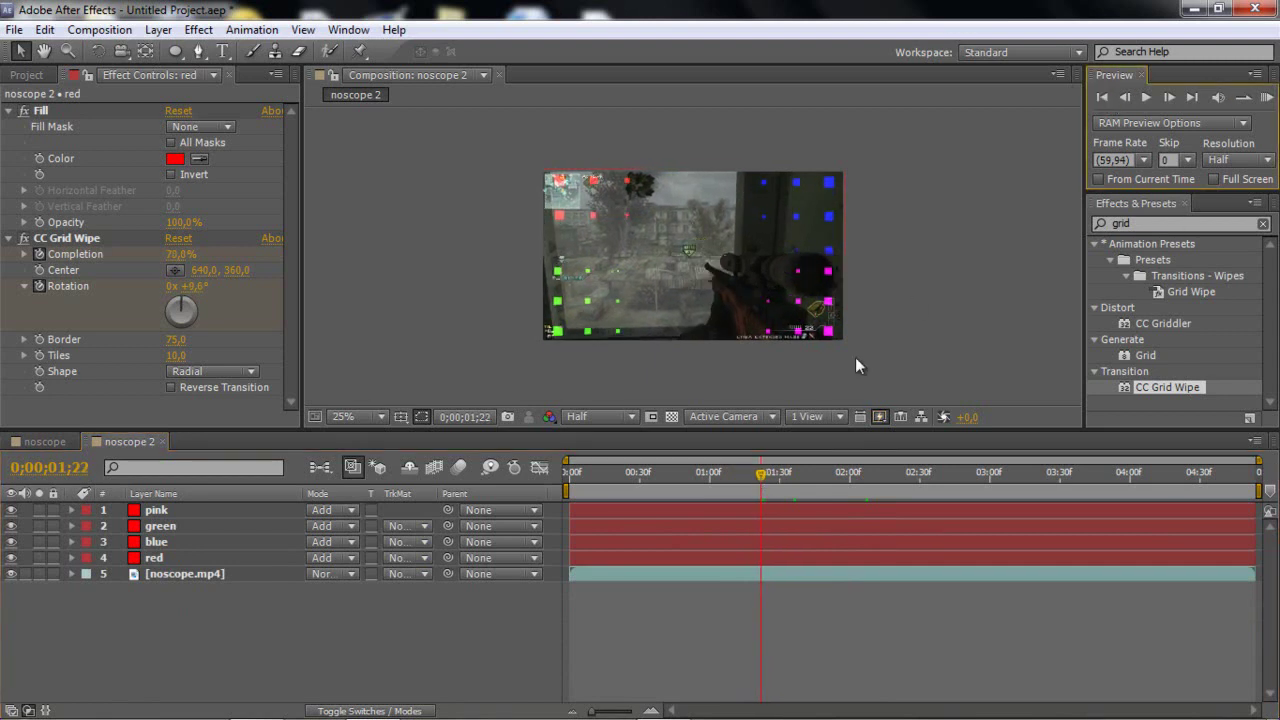
{"action": "left_click", "coordinate": [807, 519]}
{"action": "key", "text": "u"}
{"action": "key", "text": "u"}
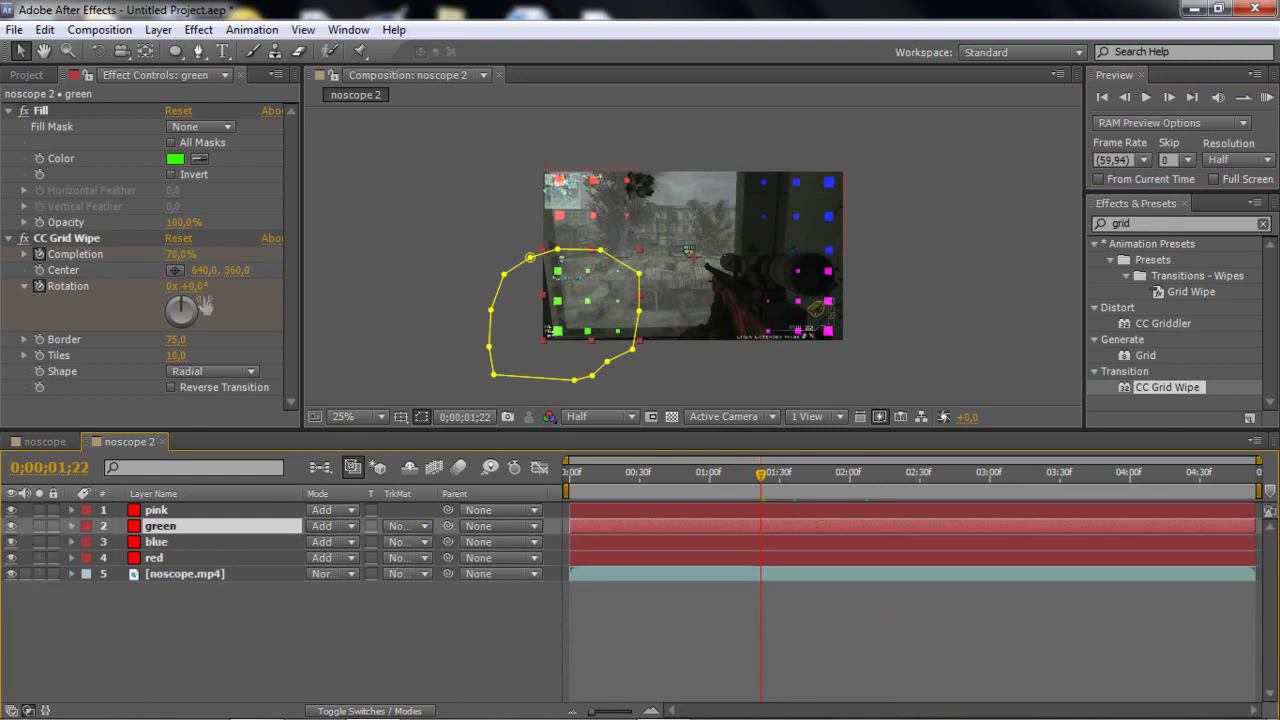
{"action": "left_click_drag", "start_coordinate": [175, 260], "coordinate": [275, 442]}
{"action": "left_click", "coordinate": [189, 513]}
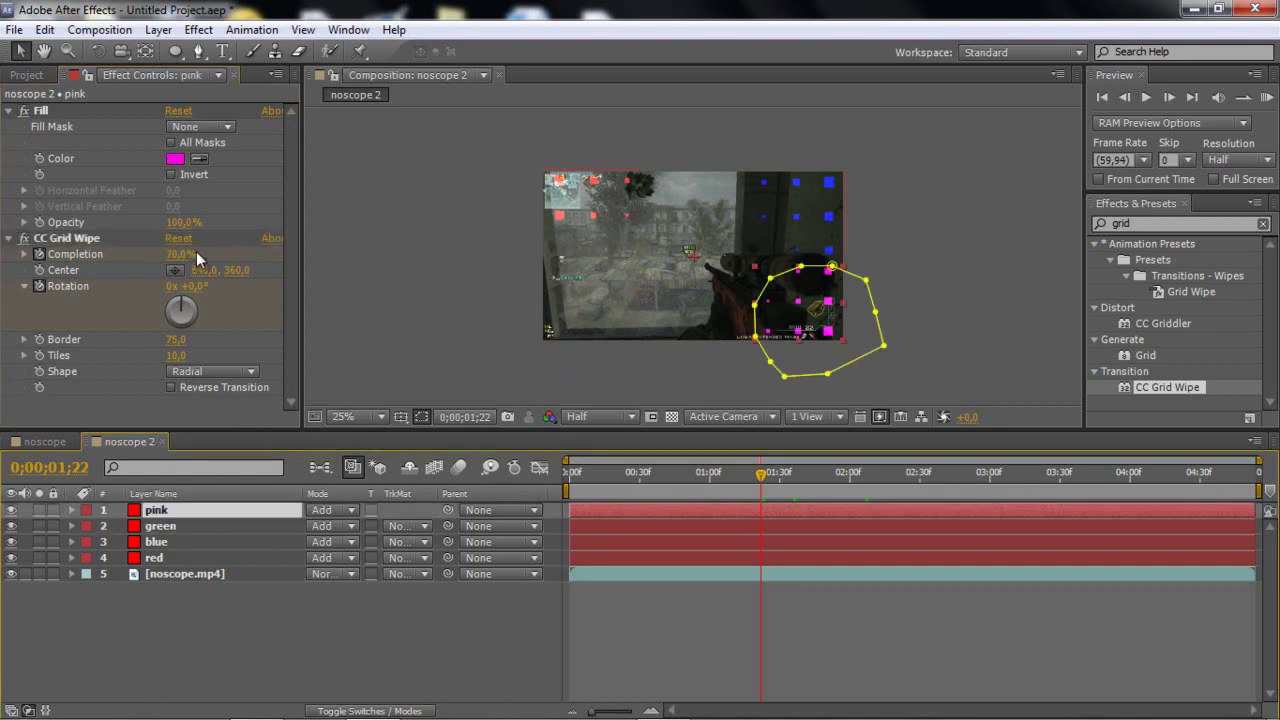
{"action": "left_click", "coordinate": [75, 244]}
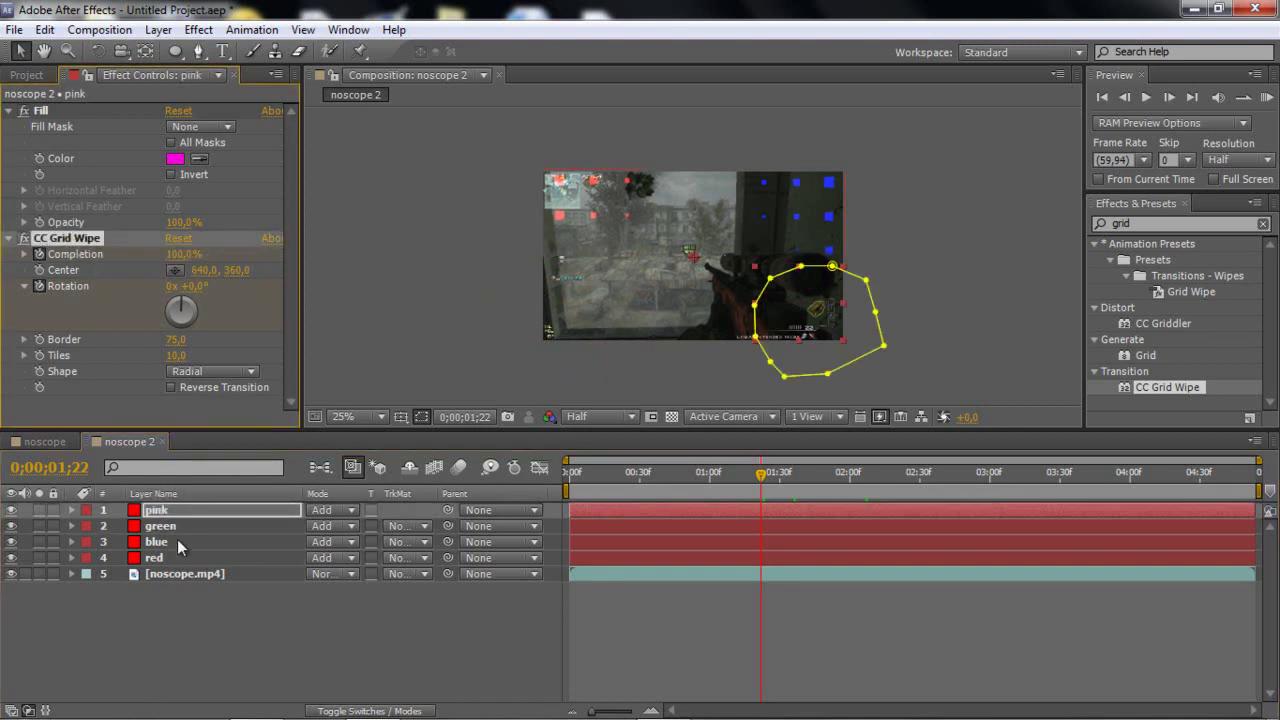
Keyframe the grid wipe Completion of the blue and red layers at 100% at 0;00;01;22
{"action": "left_click", "coordinate": [177, 539]}
{"action": "left_click", "coordinate": [67, 238]}
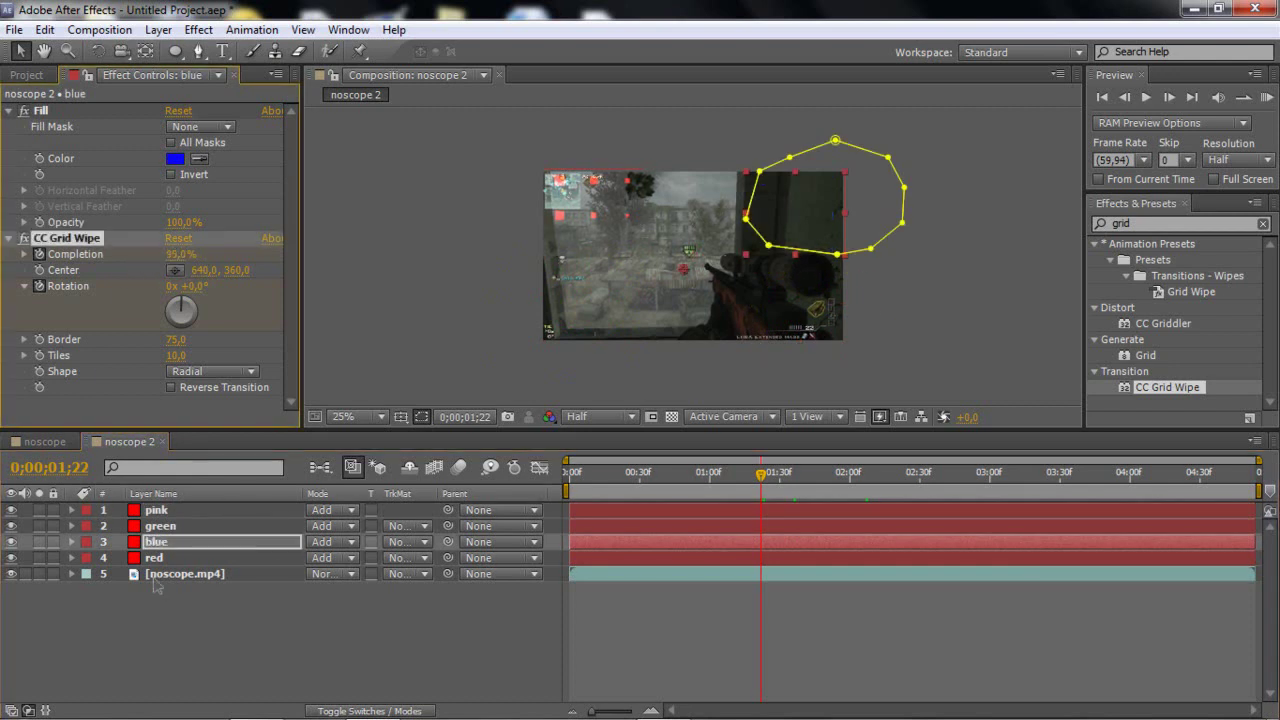
{"action": "left_click", "coordinate": [154, 557]}
{"action": "left_click", "coordinate": [67, 238]}
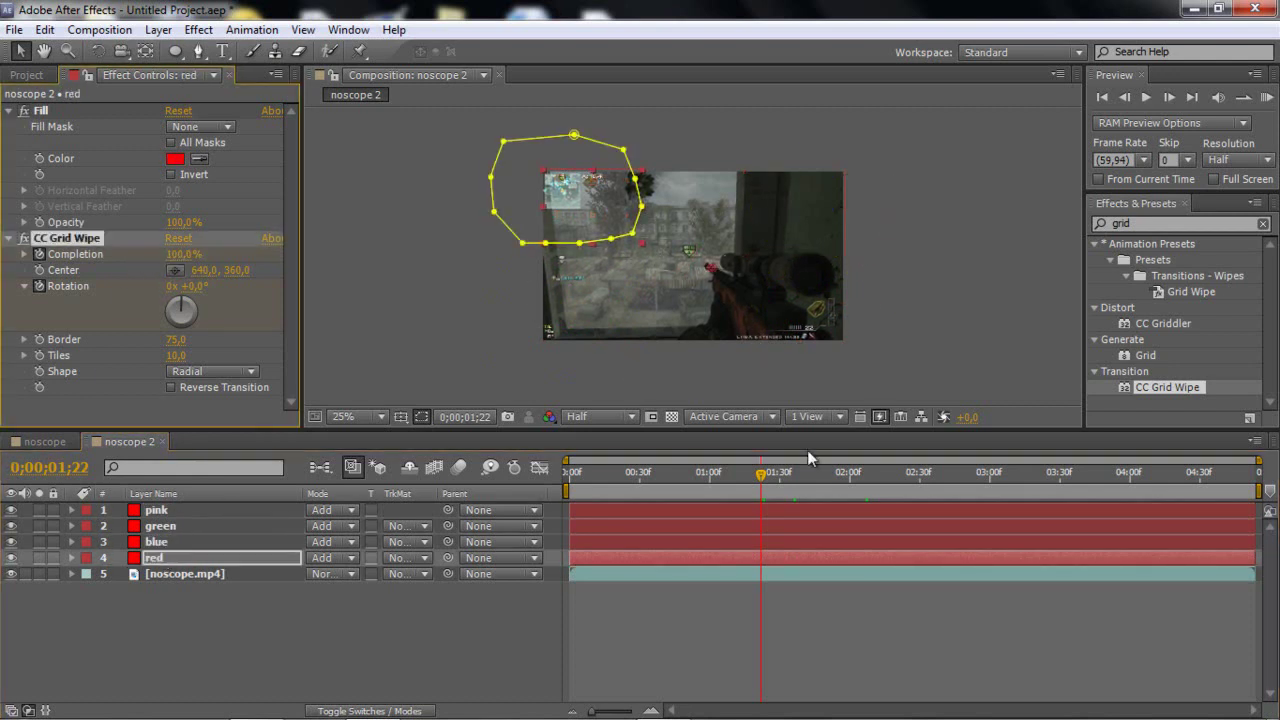
Enable motion blur on the pink, green, blue and red layers and for the whole composition
{"action": "left_click_drag", "start_coordinate": [712, 471], "coordinate": [783, 580]}
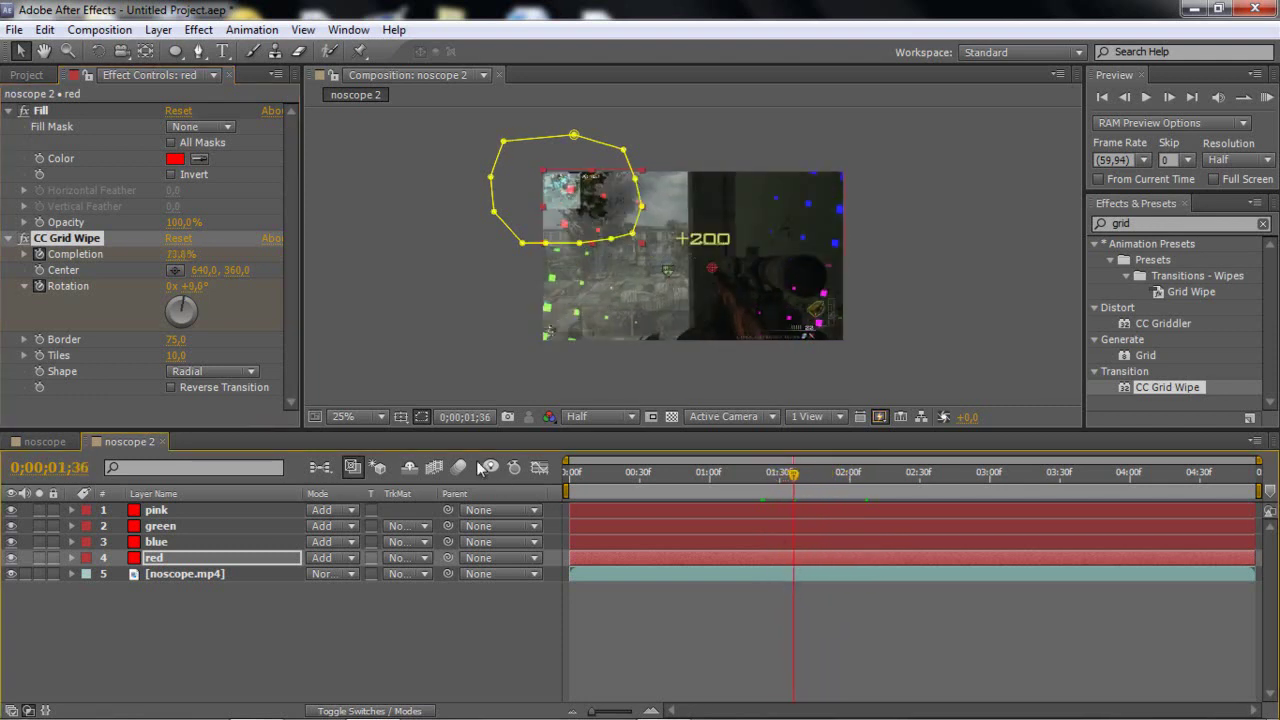
{"action": "left_click", "coordinate": [362, 416]}
{"action": "left_click", "coordinate": [437, 100]}
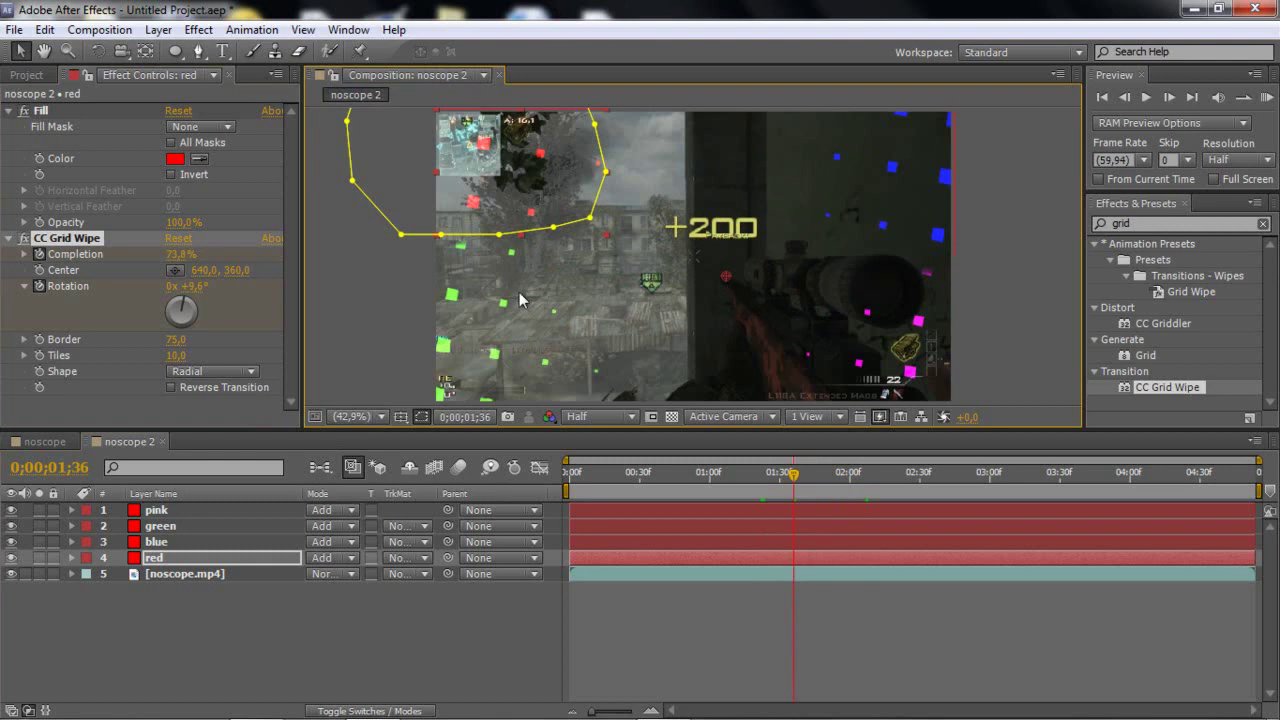
{"action": "left_click", "coordinate": [185, 555]}
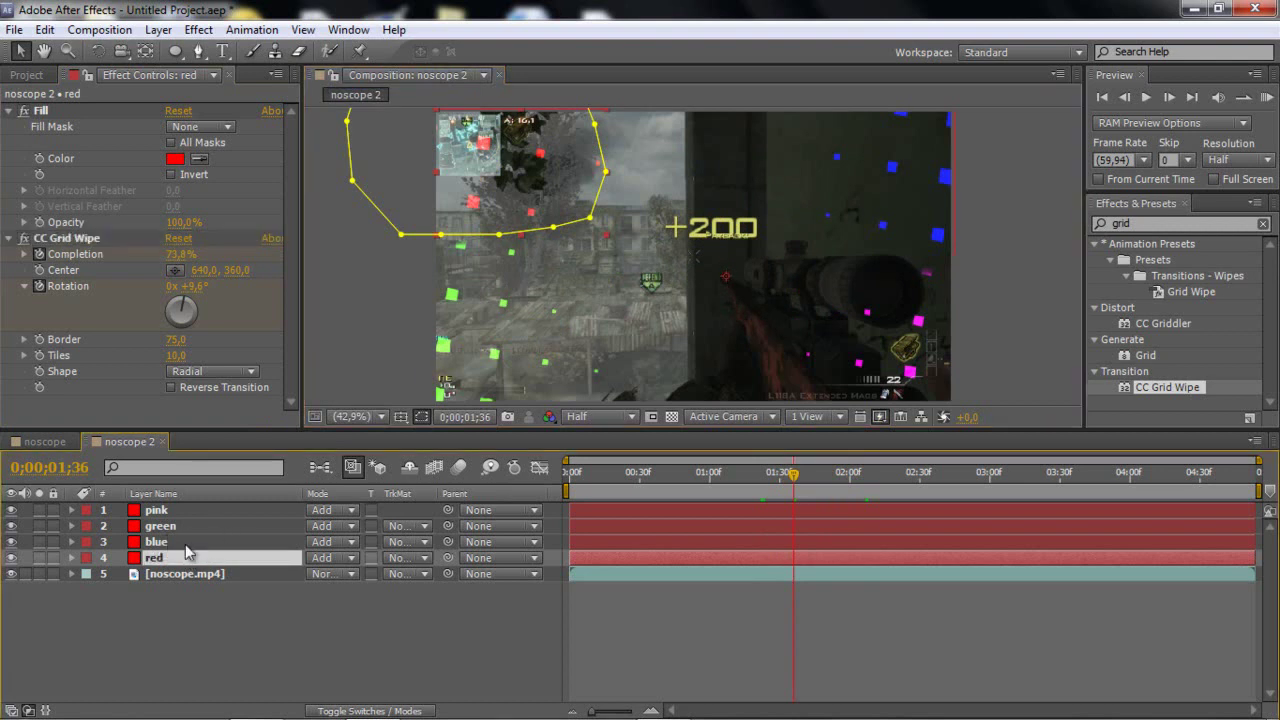
{"action": "left_click", "coordinate": [352, 711]}
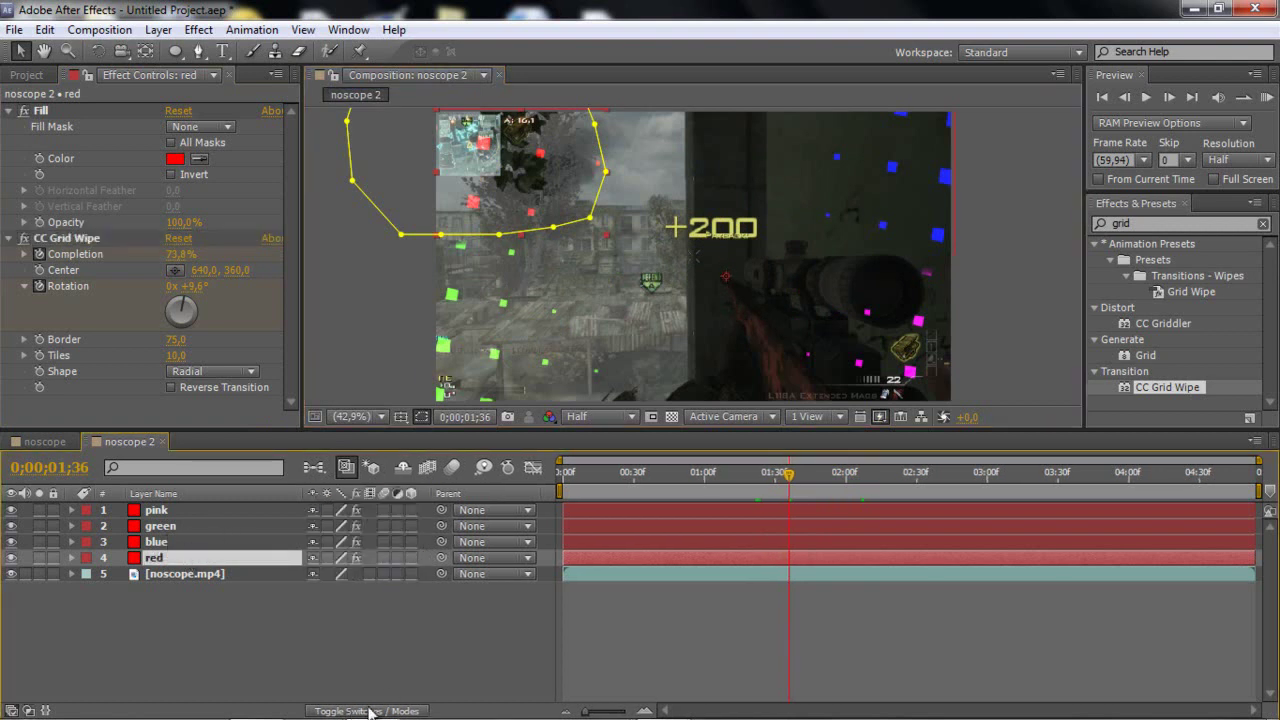
{"action": "left_click", "coordinate": [384, 510]}
{"action": "left_click", "coordinate": [451, 467]}
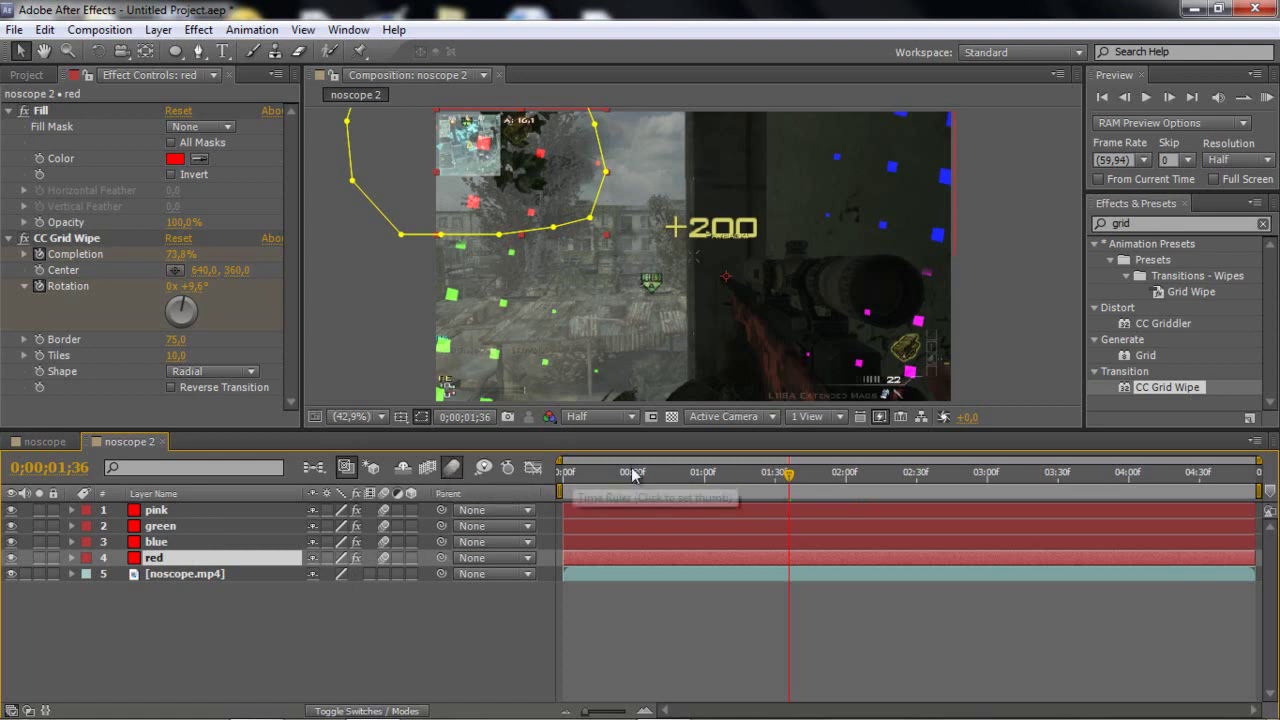
{"action": "left_click_drag", "start_coordinate": [664, 481], "coordinate": [781, 475]}
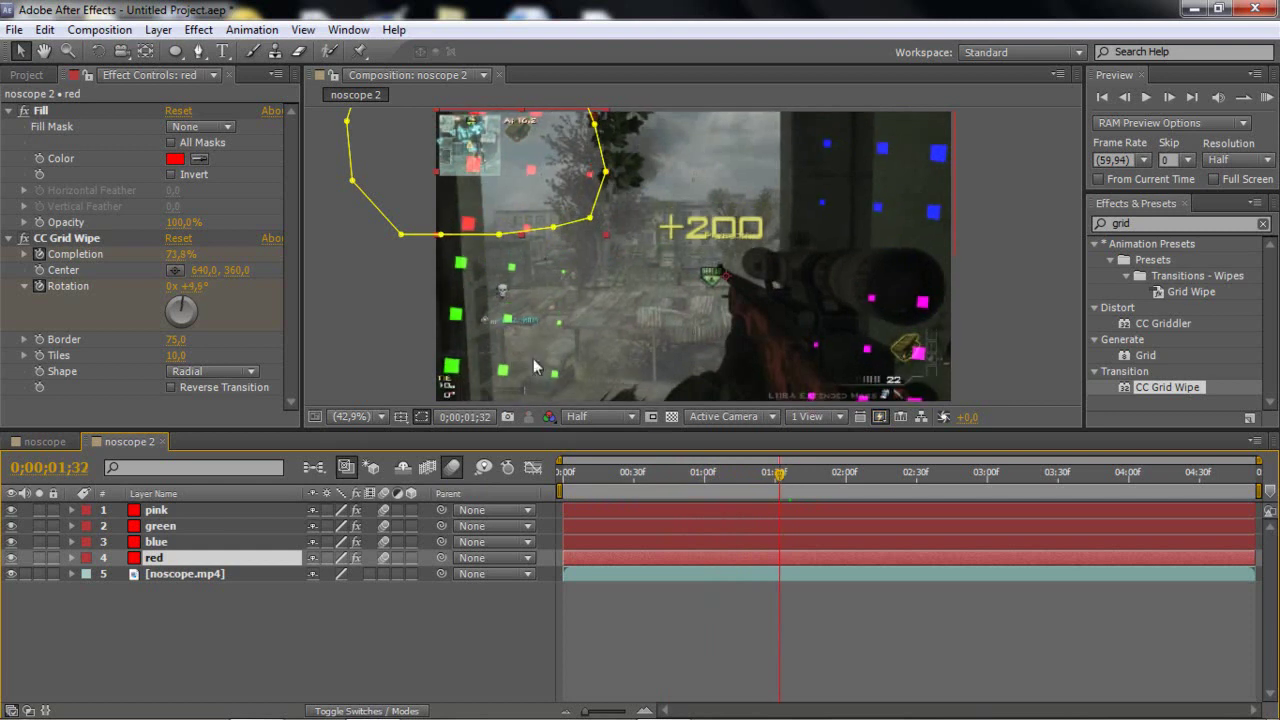
{"action": "left_click", "coordinate": [812, 483]}
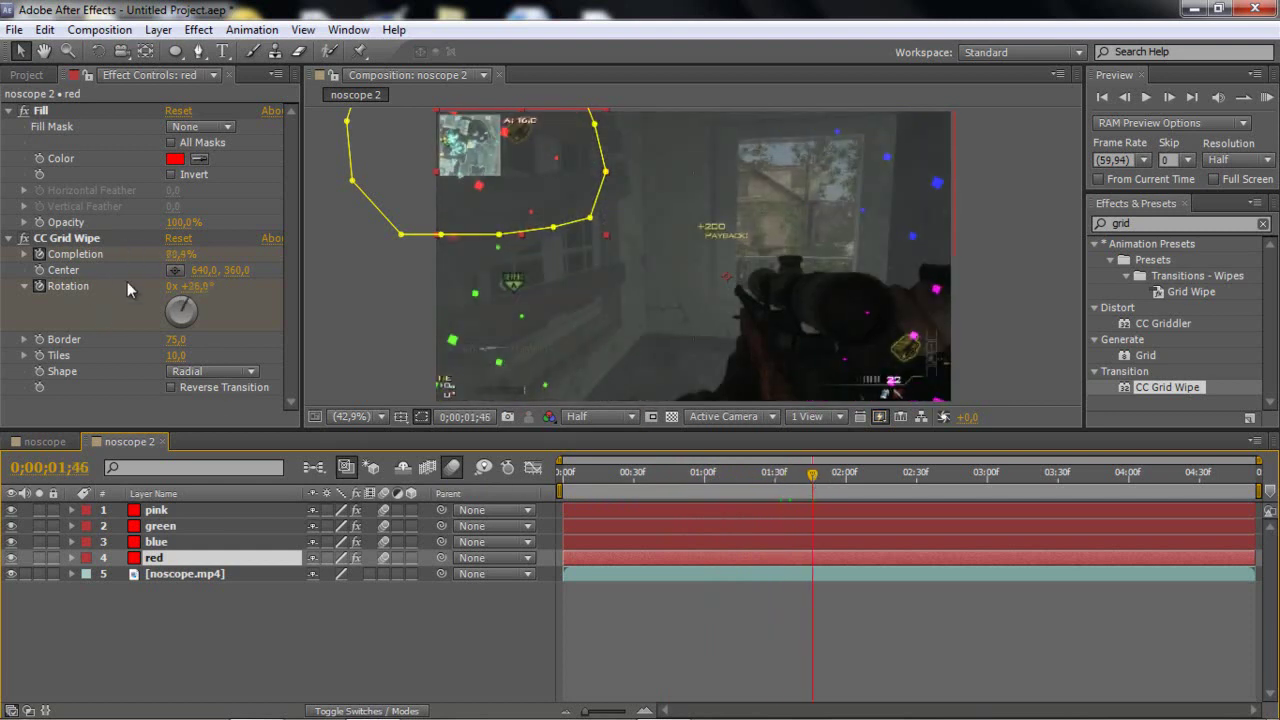
Replace the effects search term with "glow" to find the Glow effect
{"action": "left_click", "coordinate": [1262, 226]}
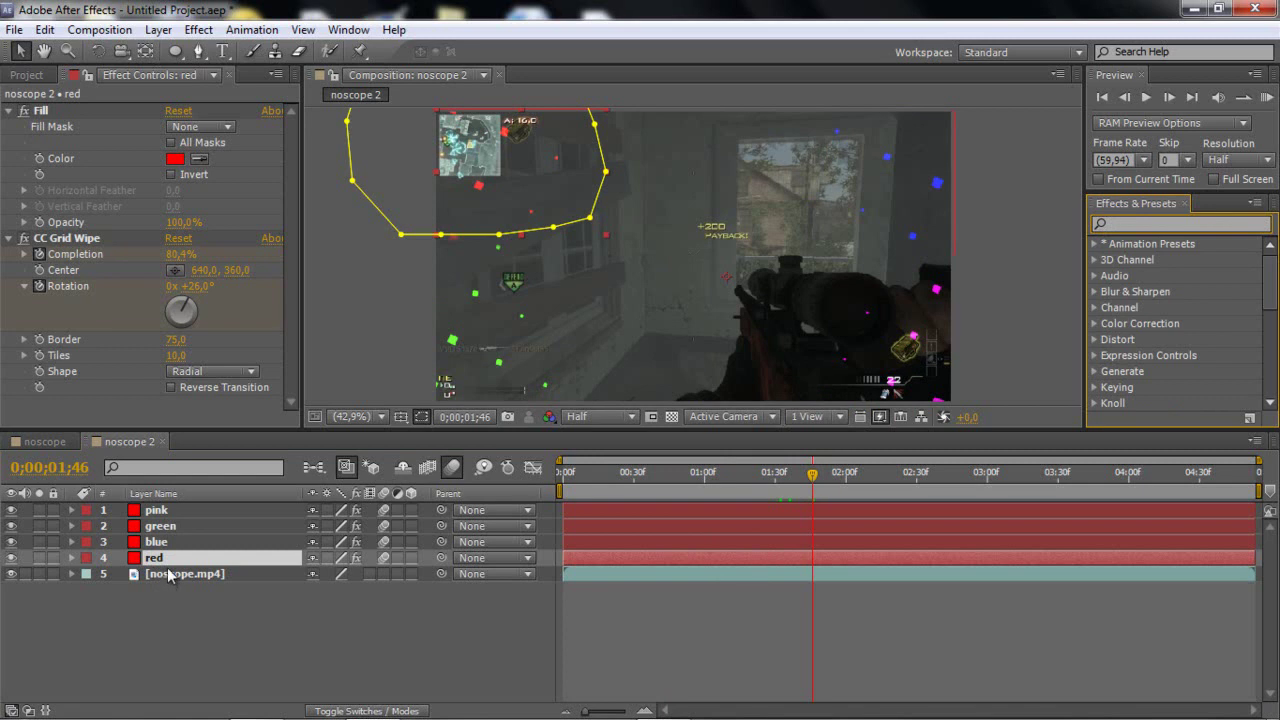
{"action": "left_click", "coordinate": [680, 706]}
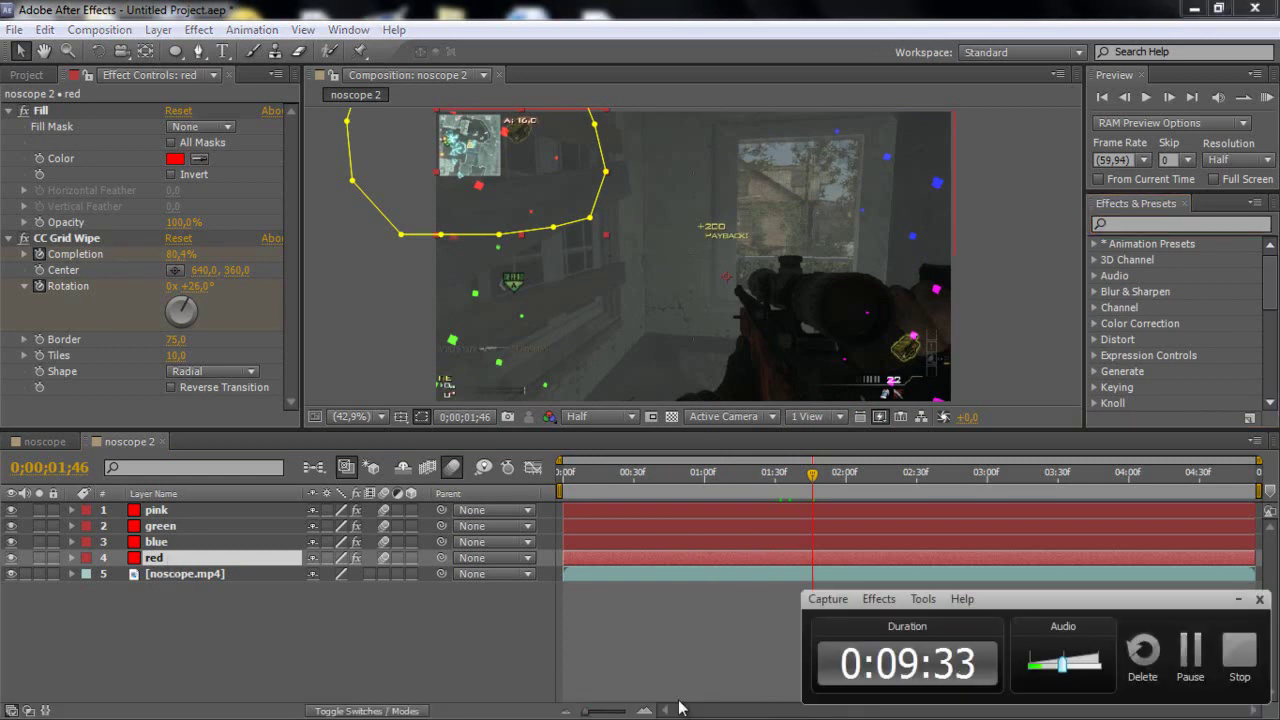
{"action": "left_click", "coordinate": [1238, 598]}
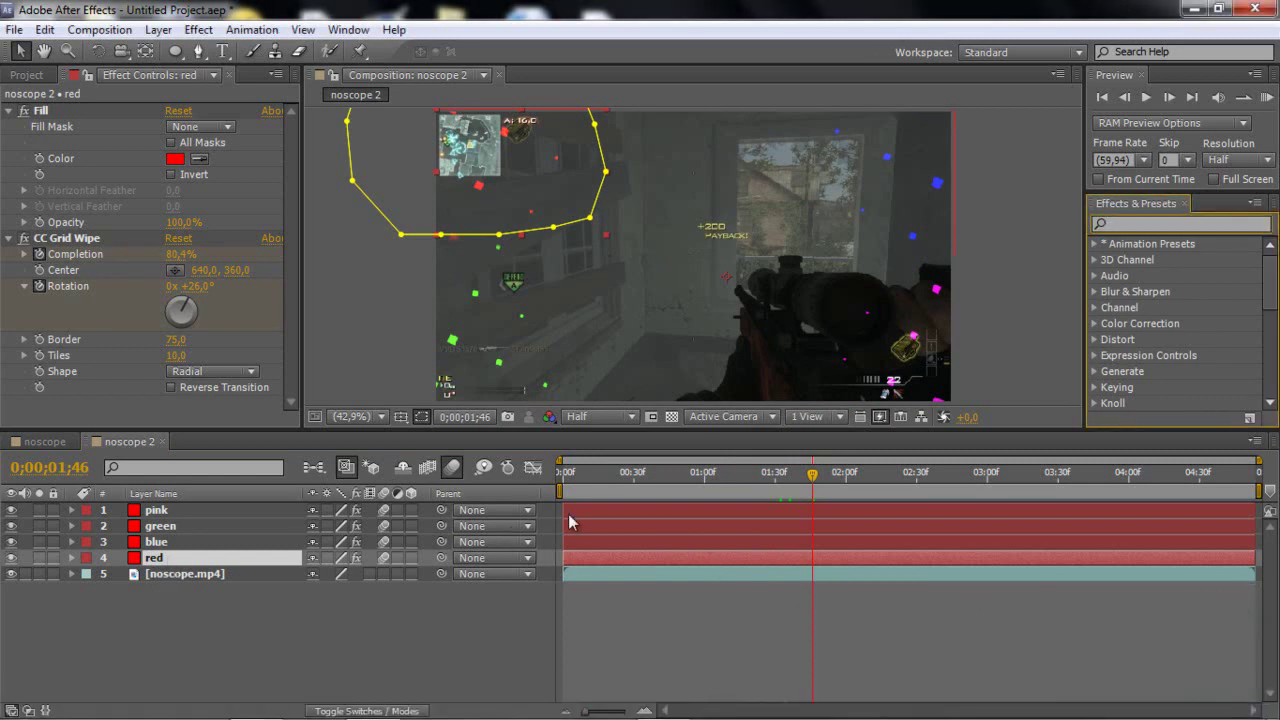
{"action": "left_click", "coordinate": [176, 511]}
{"action": "left_click", "coordinate": [1152, 222]}
{"action": "type", "text": "go"}
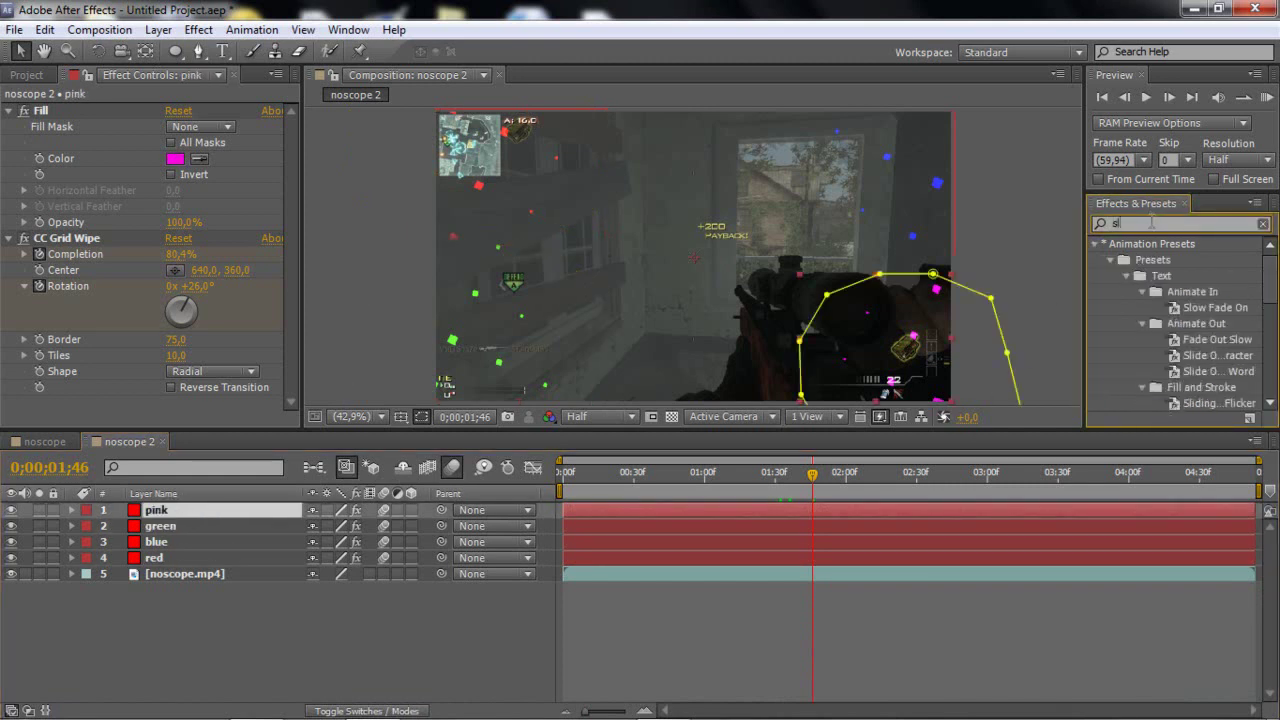
{"action": "type", "text": "w"}
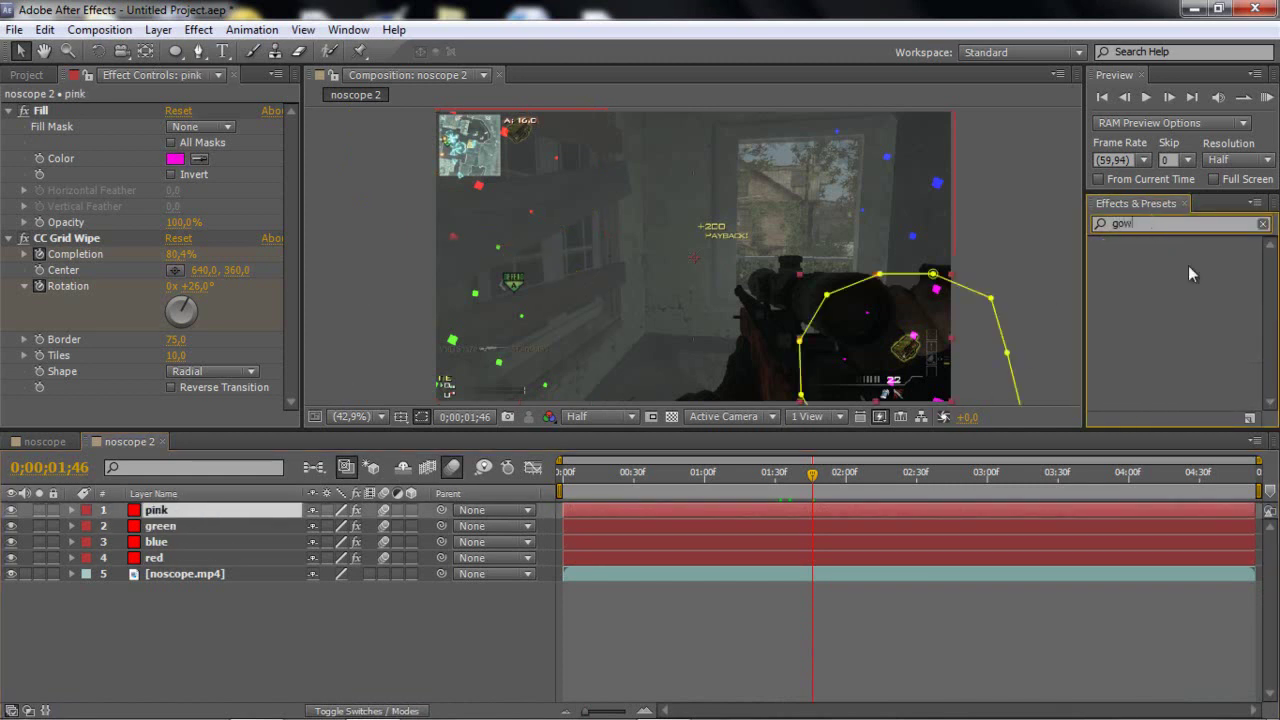
{"action": "key", "text": "BackSpace"}
{"action": "key", "text": "BackSpace"}
{"action": "type", "text": "low"}
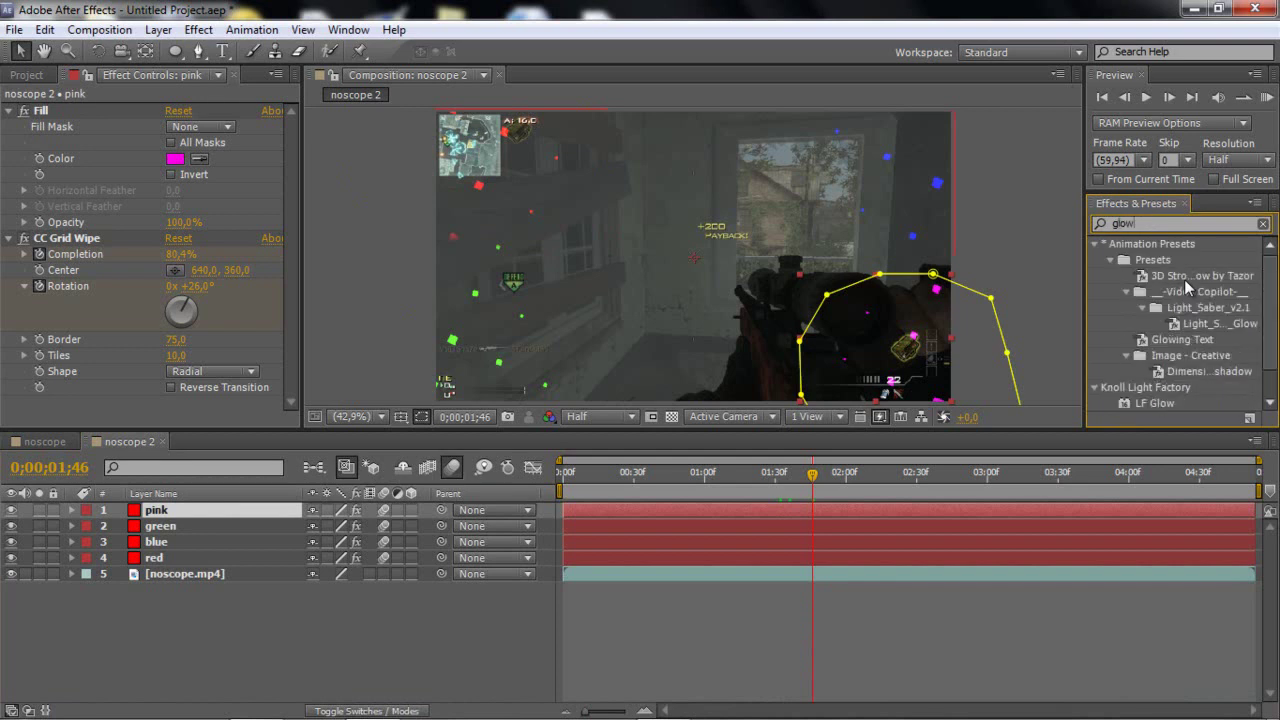
Apply the Stylize Glow effect to the pink, green, blue and red layers
{"action": "scroll", "coordinate": [1184, 379], "scroll_direction": "down", "scroll_amount": 2}
{"action": "left_click_drag", "start_coordinate": [1151, 403], "coordinate": [728, 512]}
{"action": "left_click_drag", "start_coordinate": [1151, 402], "coordinate": [771, 528]}
{"action": "left_click_drag", "start_coordinate": [1157, 402], "coordinate": [907, 552]}
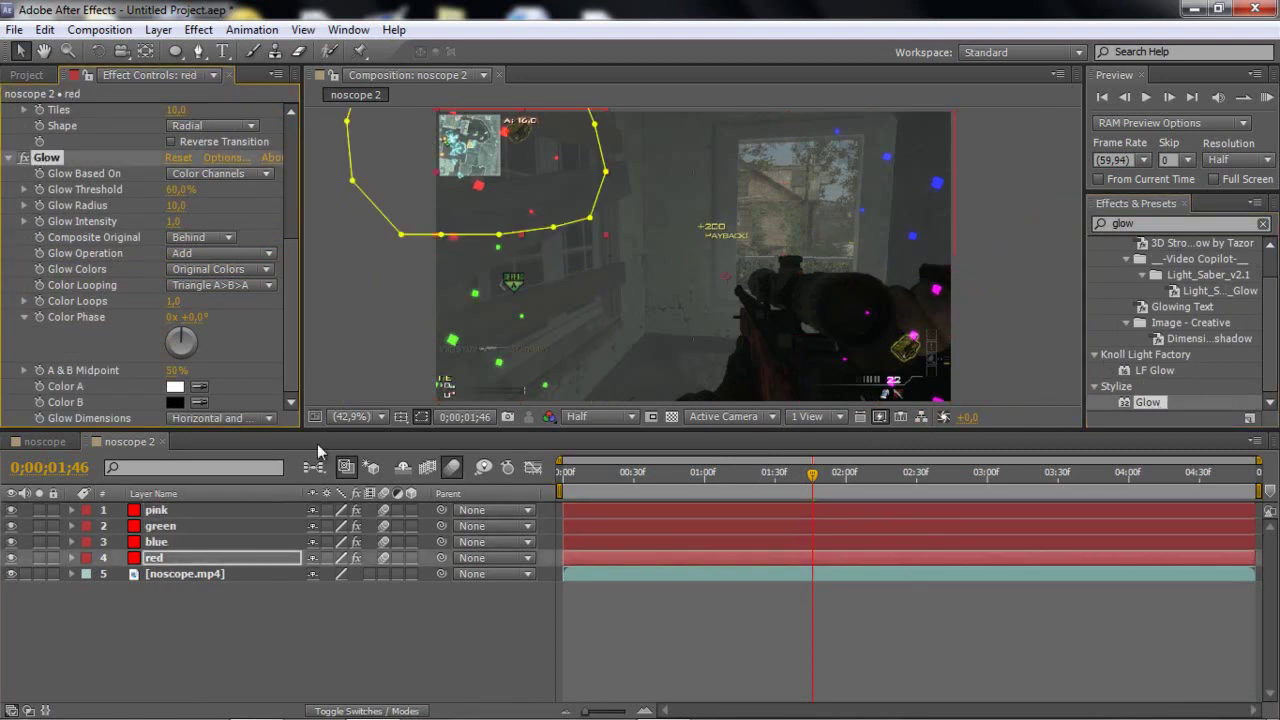
Set the red layer's Glow Radius to 50 and increase the blue layer's Glow Radius to match
{"action": "left_click", "coordinate": [175, 205]}
{"action": "type", "text": "50"}
{"action": "key", "text": "Return"}
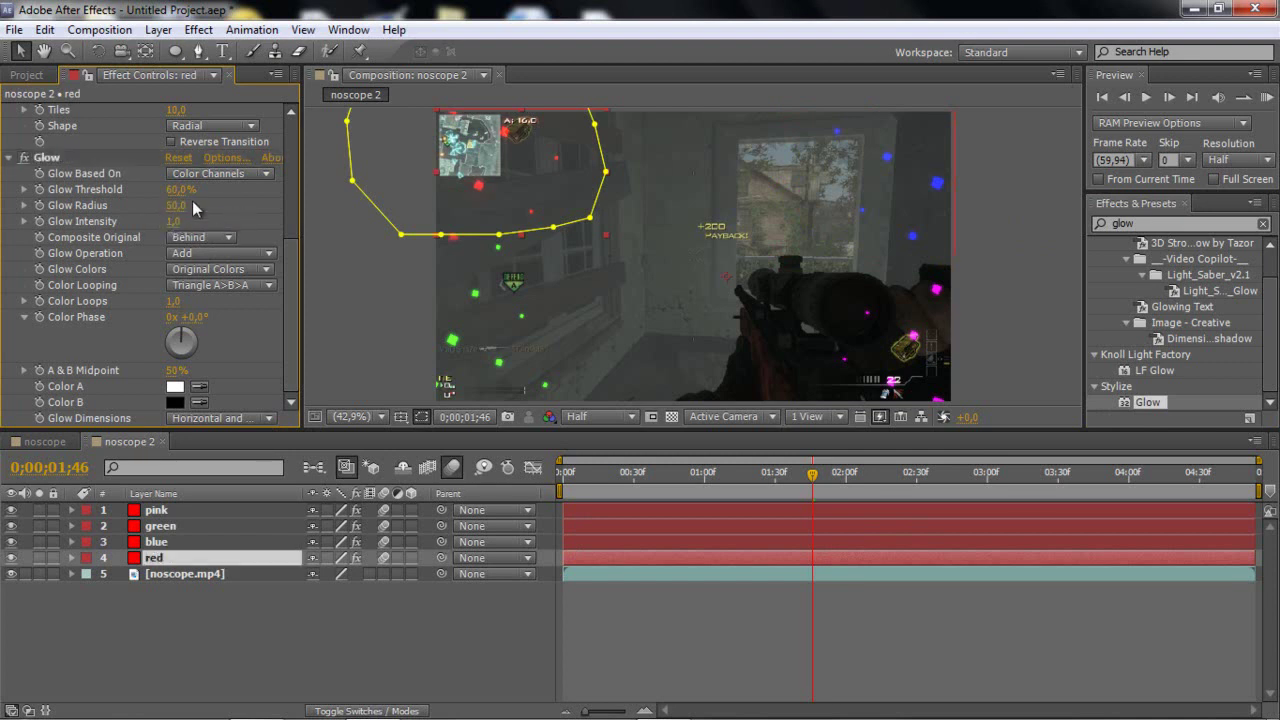
{"action": "left_click", "coordinate": [155, 542]}
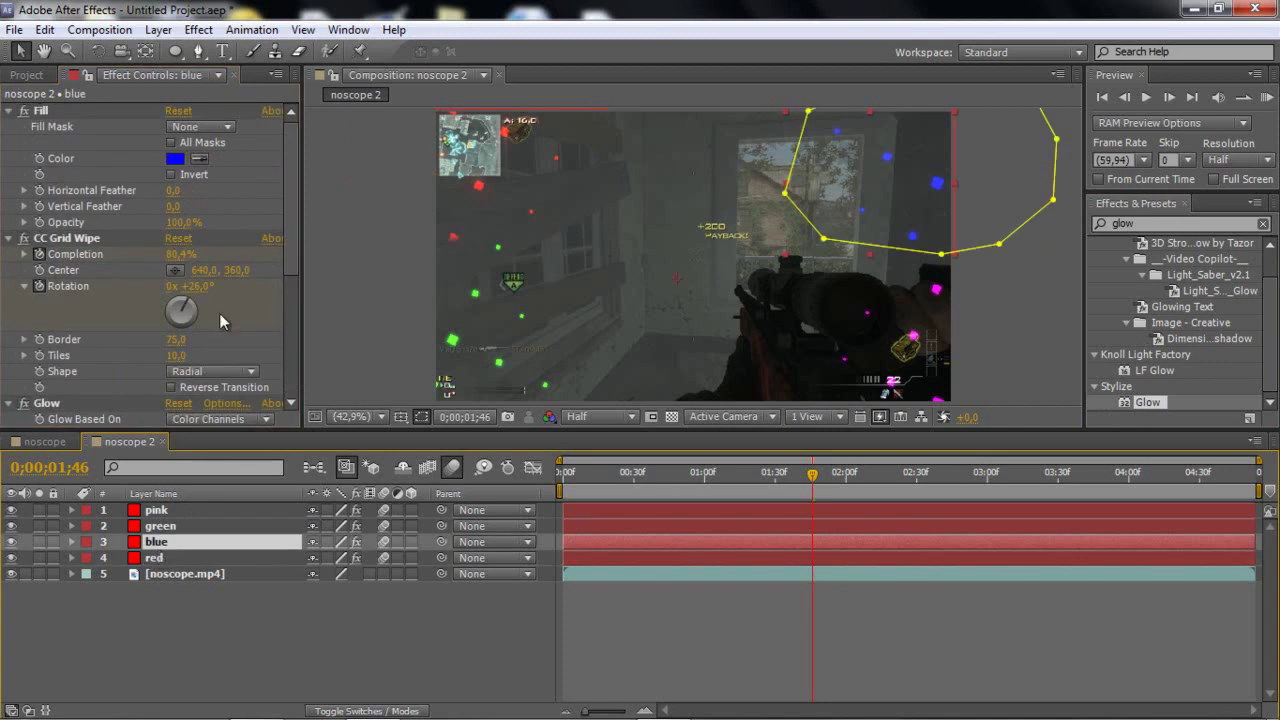
{"action": "scroll", "coordinate": [198, 287], "scroll_direction": "down", "scroll_amount": 5}
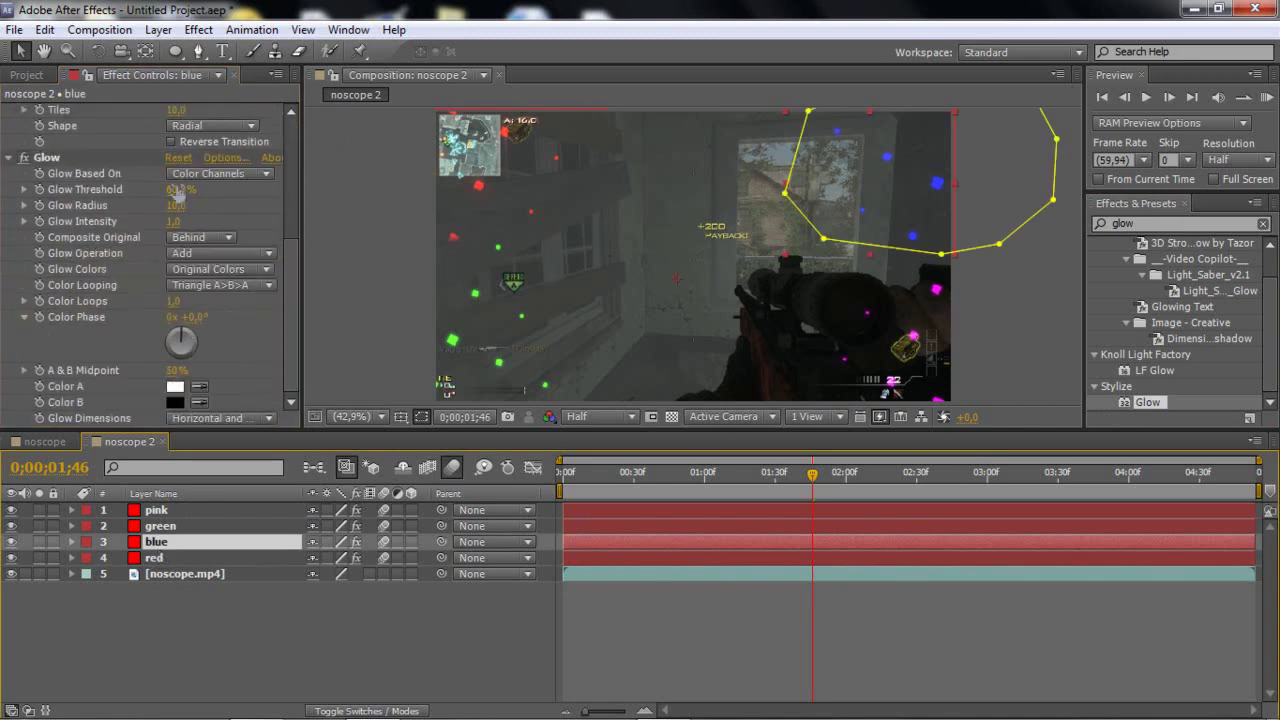
{"action": "left_click_drag", "start_coordinate": [175, 205], "coordinate": [261, 218]}
Set the Glow Radius to 50 on the pink and green layers
{"action": "left_click", "coordinate": [179, 512]}
{"action": "scroll", "coordinate": [181, 278], "scroll_direction": "down", "scroll_amount": 5}
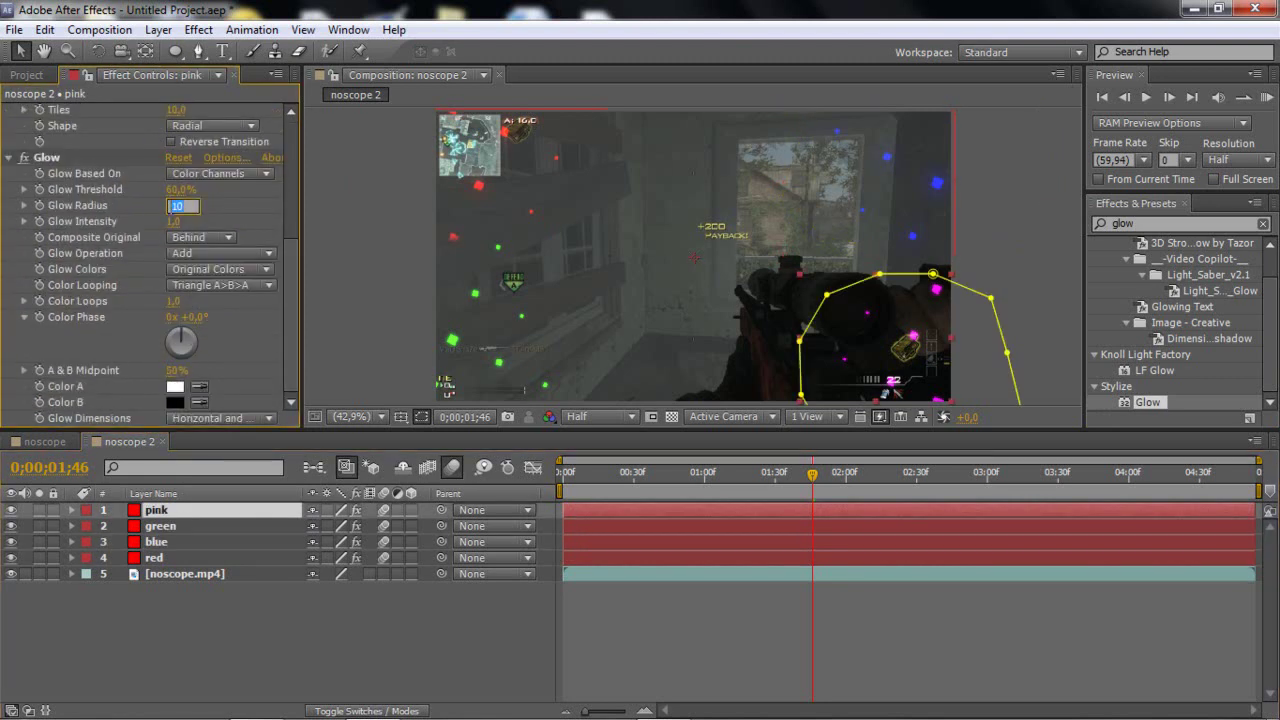
{"action": "key", "text": "Return"}
{"action": "left_click", "coordinate": [171, 526]}
{"action": "left_click", "coordinate": [176, 205]}
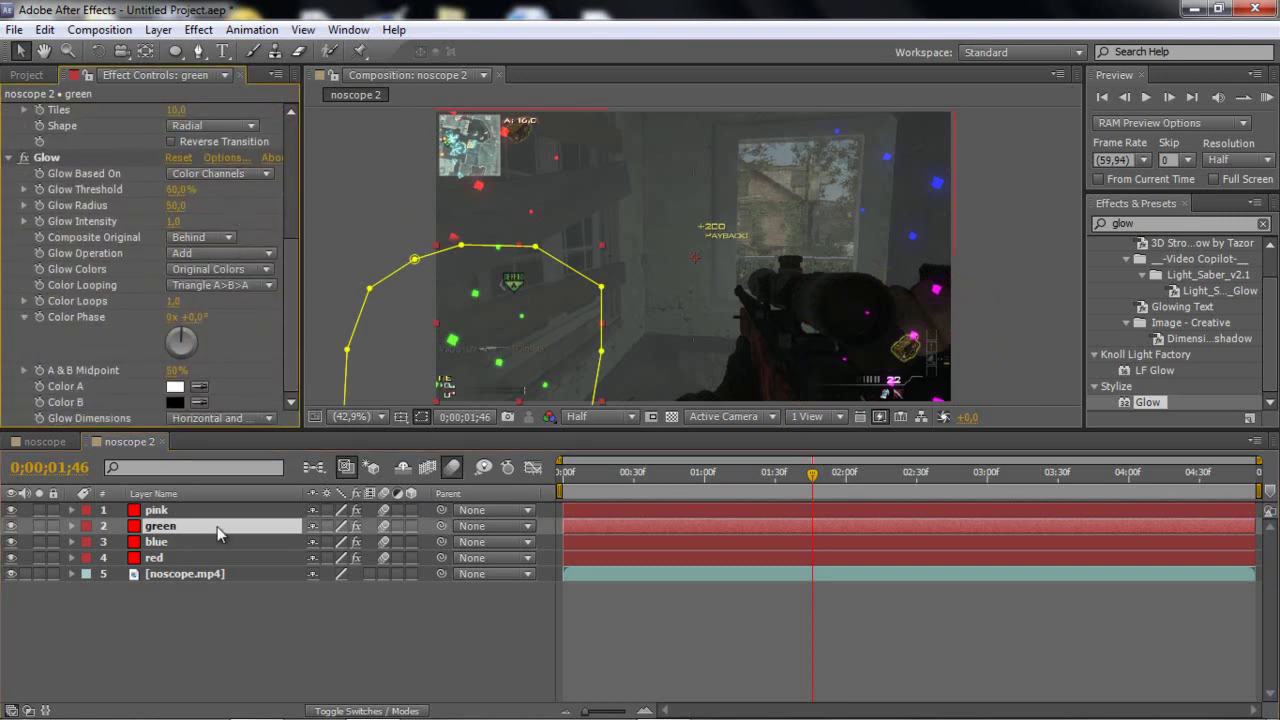
{"action": "left_click", "coordinate": [186, 556]}
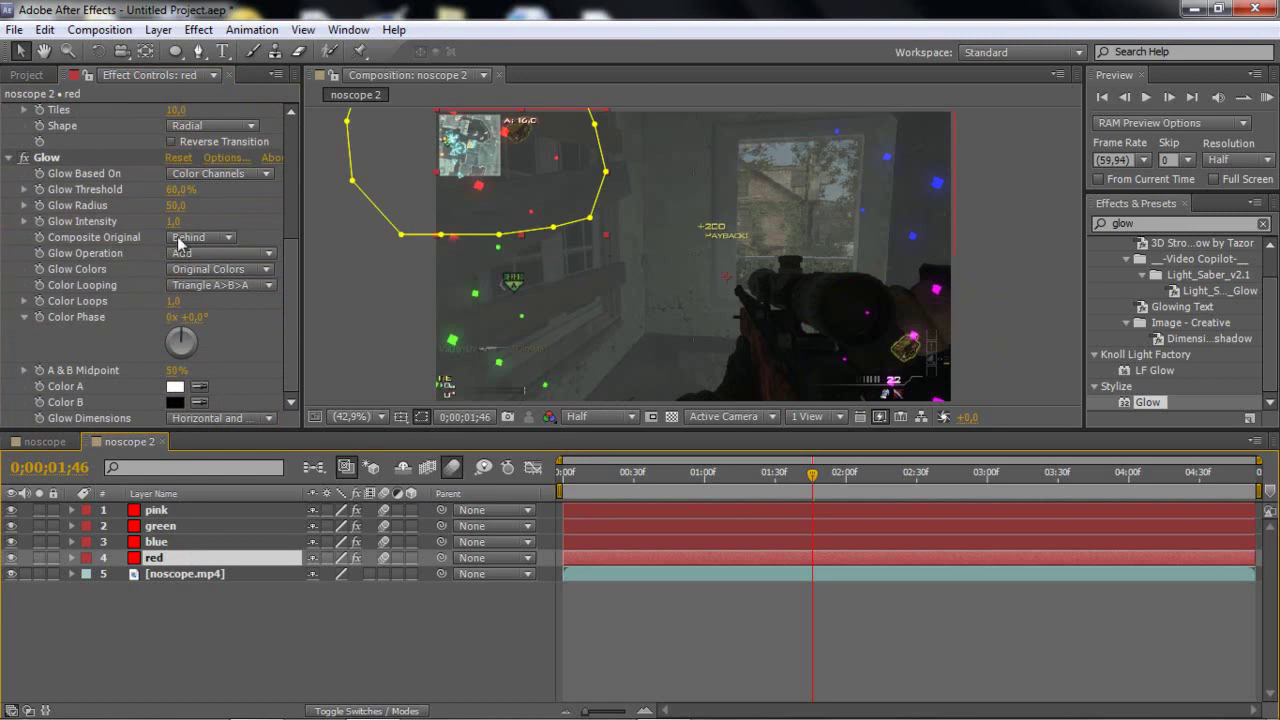
Add a new adjustment layer above the four coloured solids in the noscope 2 composition
{"action": "left_click_drag", "start_coordinate": [690, 487], "coordinate": [782, 490]}
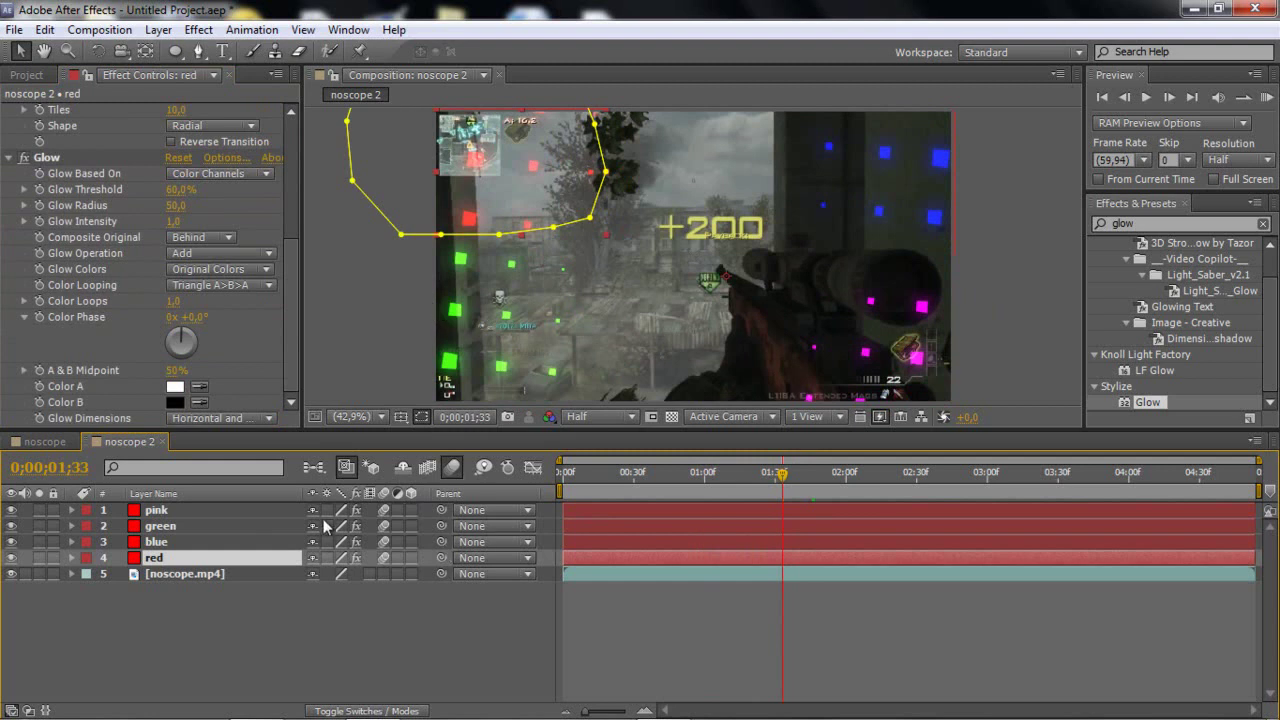
{"action": "left_click", "coordinate": [161, 573]}
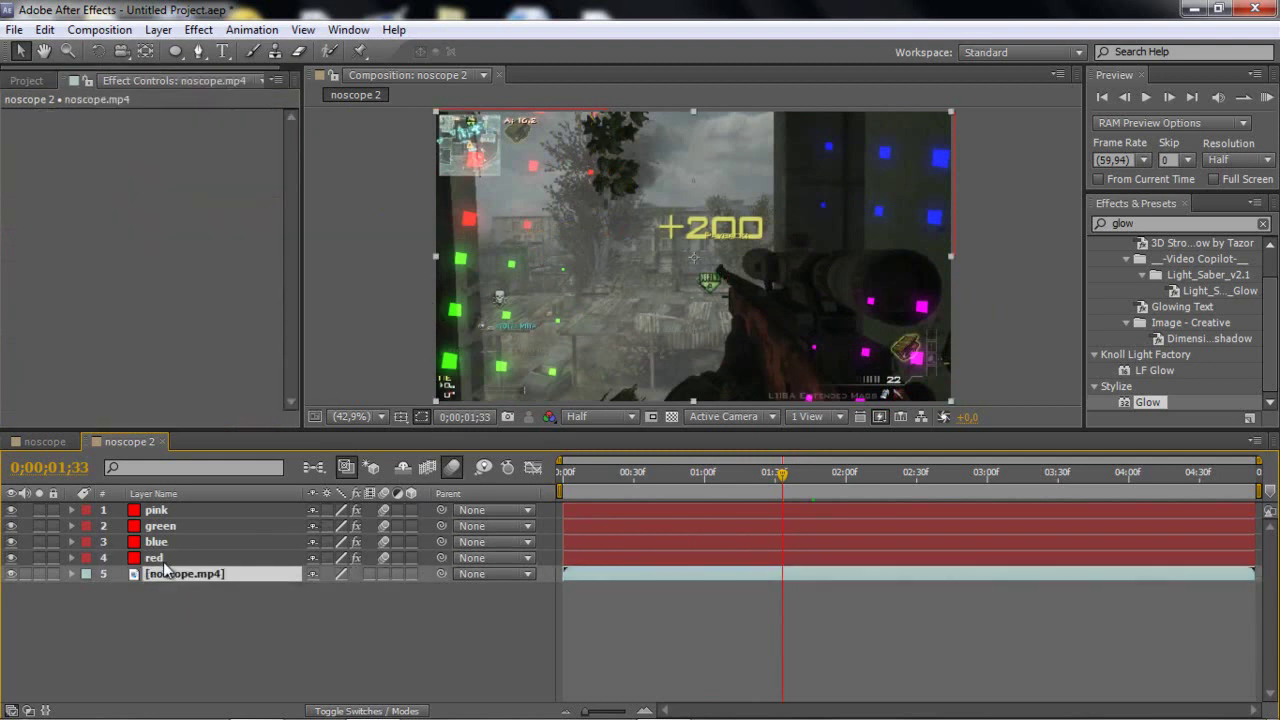
{"action": "left_click", "coordinate": [164, 559]}
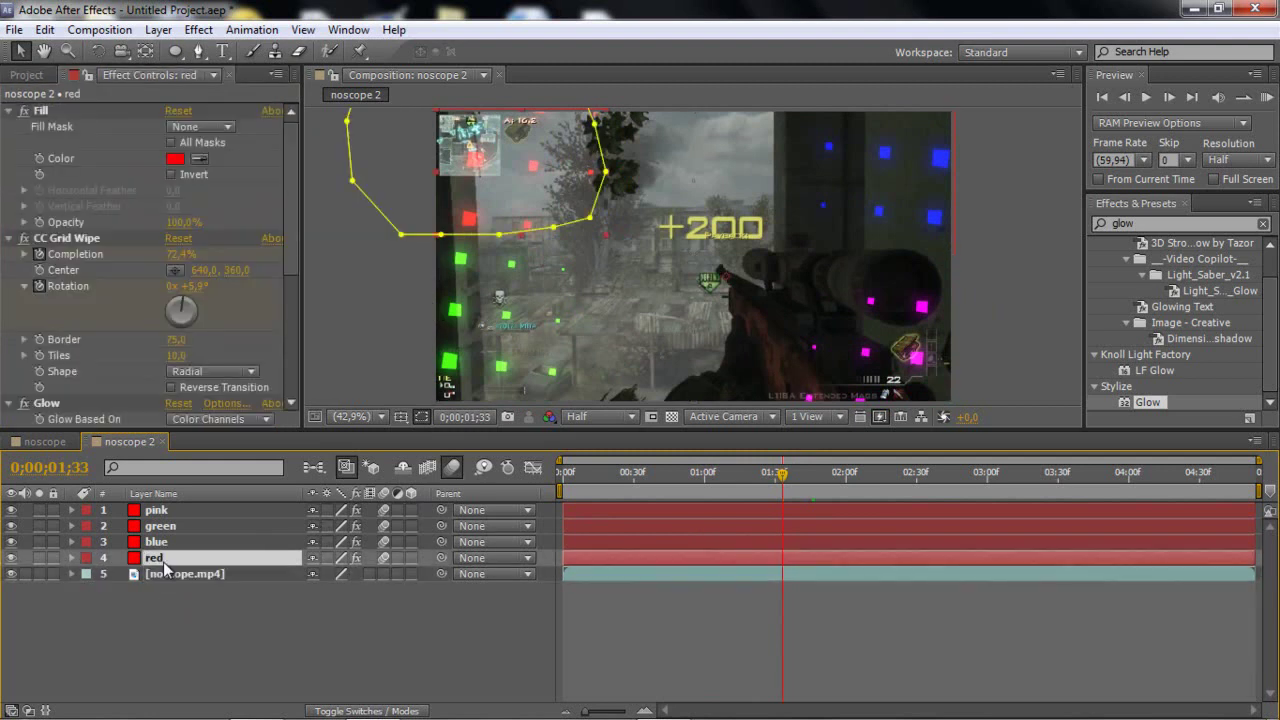
{"action": "left_click", "coordinate": [158, 34]}
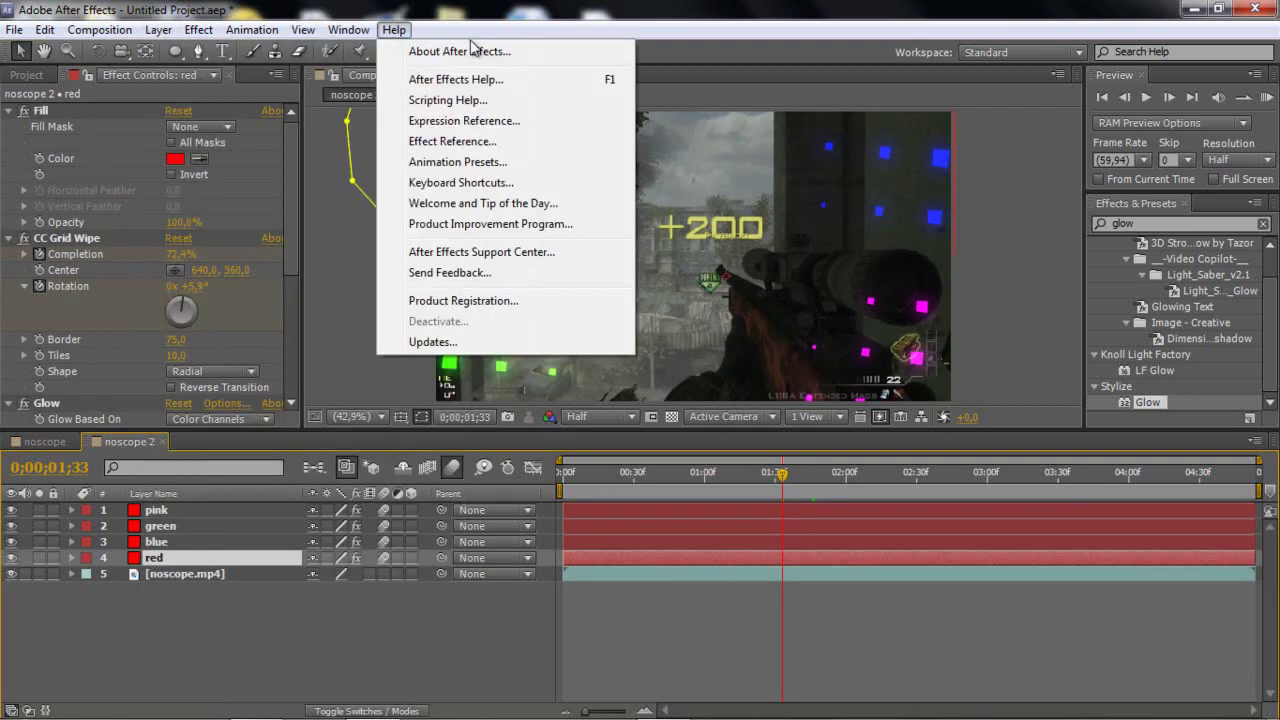
{"action": "mouse_move", "coordinate": [167, 52]}
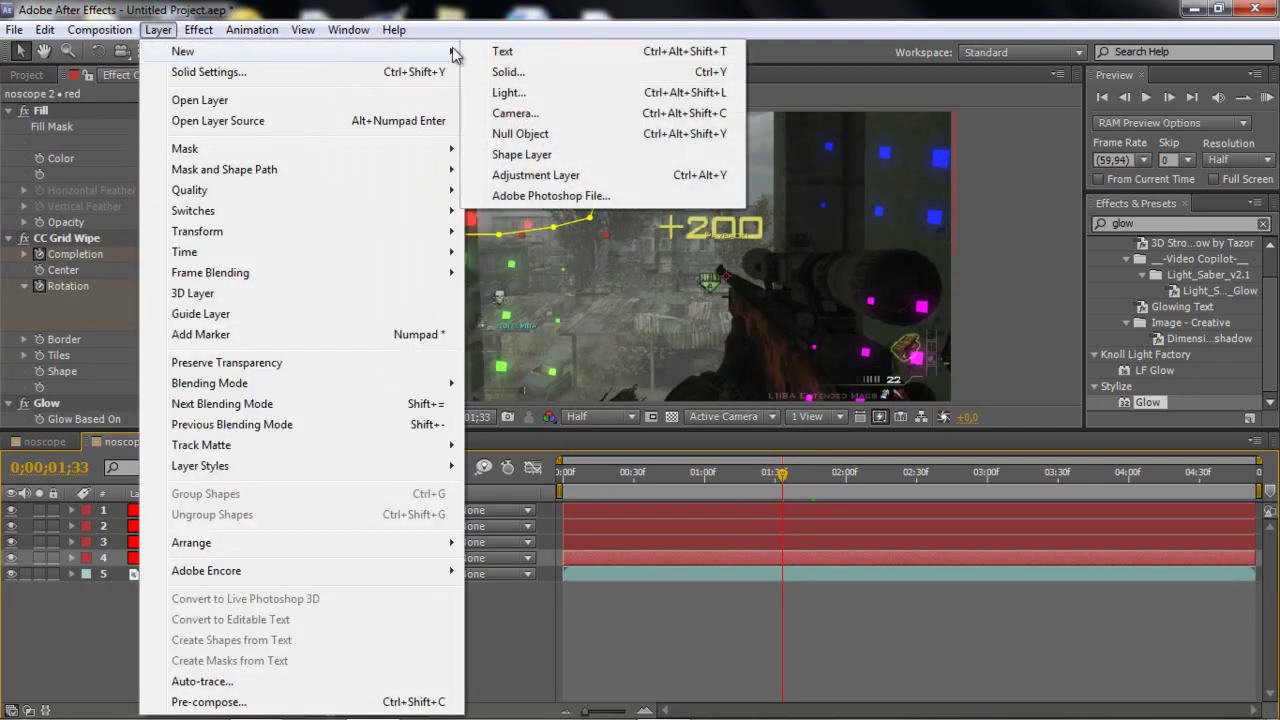
{"action": "left_click", "coordinate": [525, 180]}
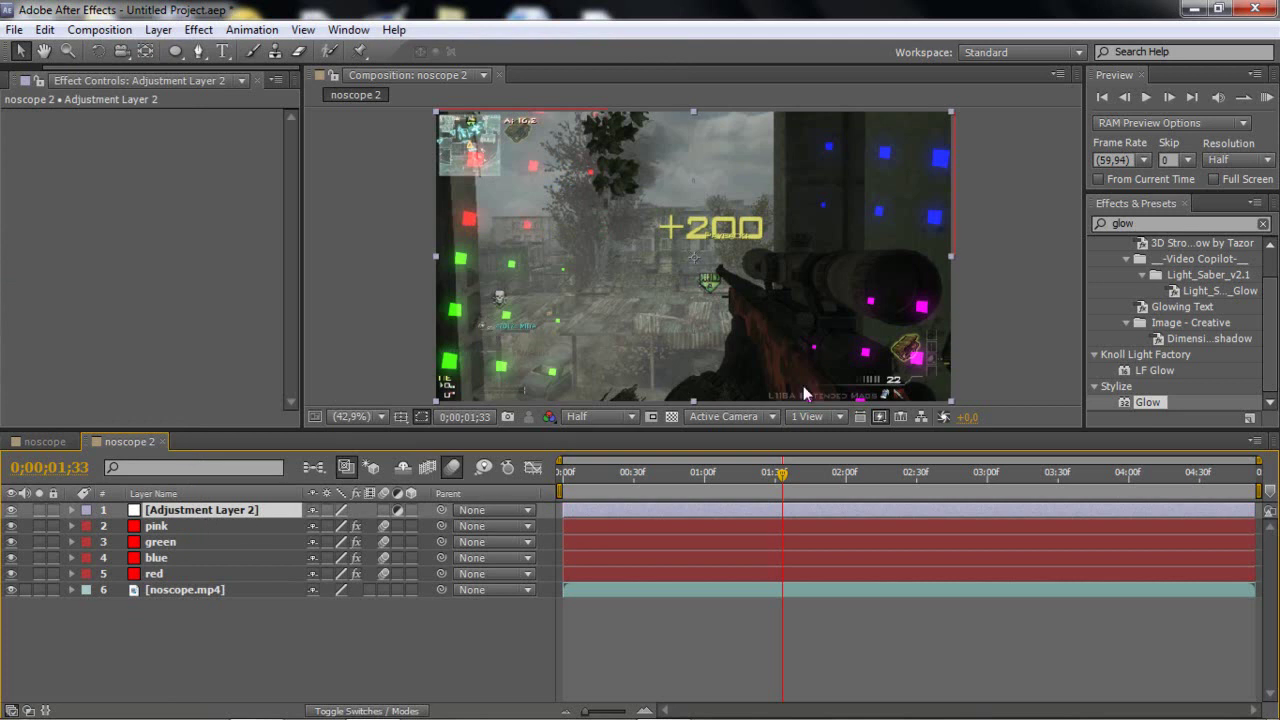
Find the Magic Bullet Looks effect with the search term "looks", apply it to the adjustment layer and open its look editor
{"action": "left_click", "coordinate": [1160, 223]}
{"action": "type", "text": "looks"}
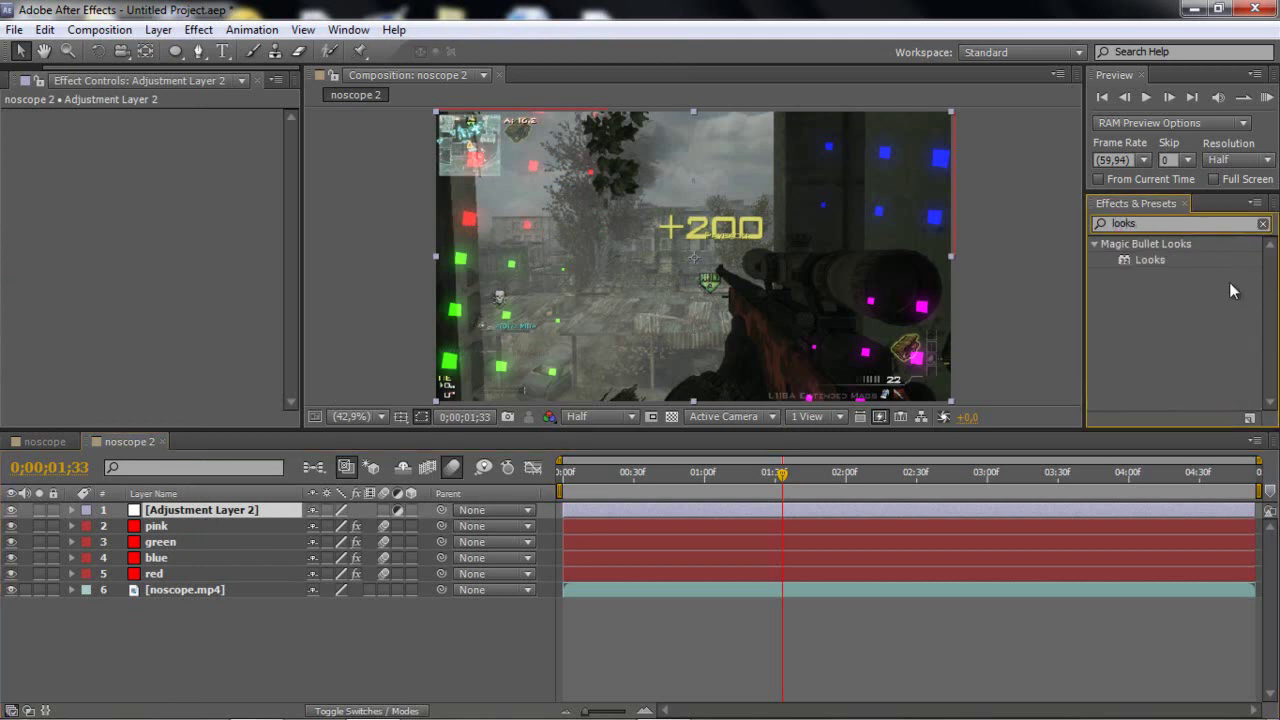
{"action": "left_click_drag", "start_coordinate": [1150, 259], "coordinate": [633, 505]}
{"action": "left_click", "coordinate": [67, 163]}
Try the Sammeh24, Sammeh5, Sammeh7 and Sammeh6 preset looks on the footage
{"action": "mouse_move", "coordinate": [4, 272]}
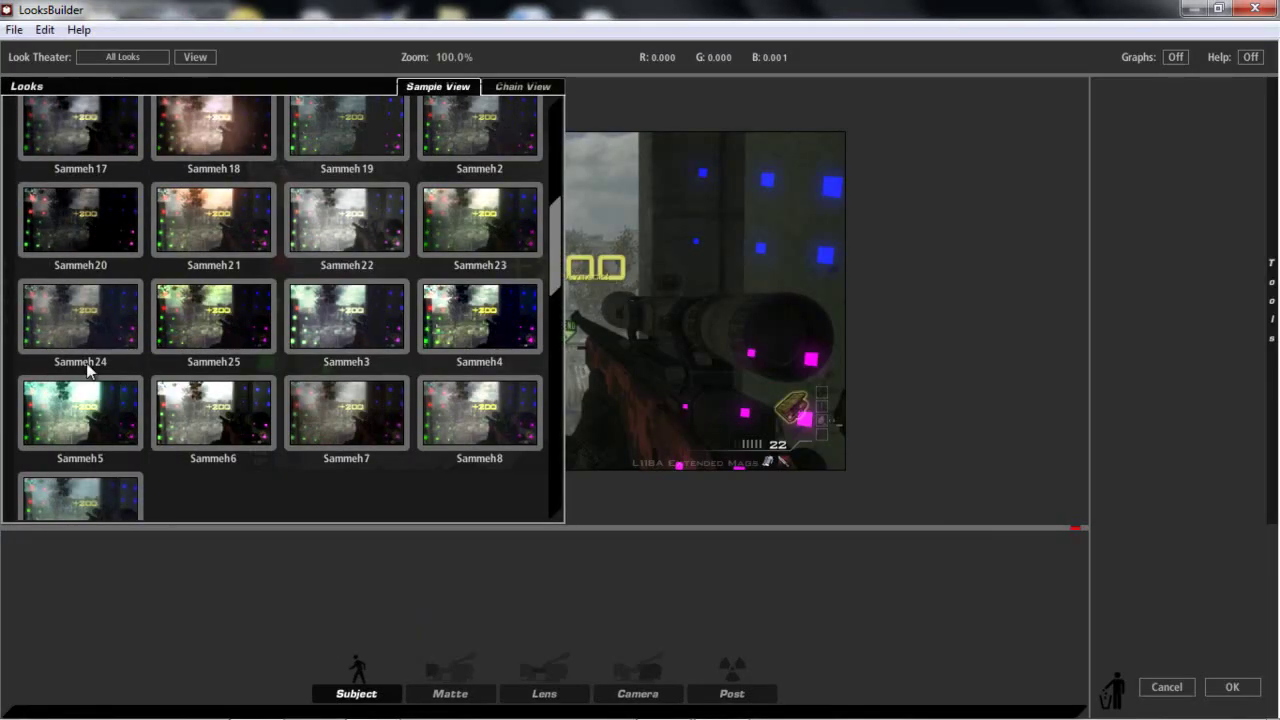
{"action": "scroll", "coordinate": [131, 282], "scroll_direction": "up", "scroll_amount": 3}
{"action": "scroll", "coordinate": [131, 282], "scroll_direction": "down", "scroll_amount": 3}
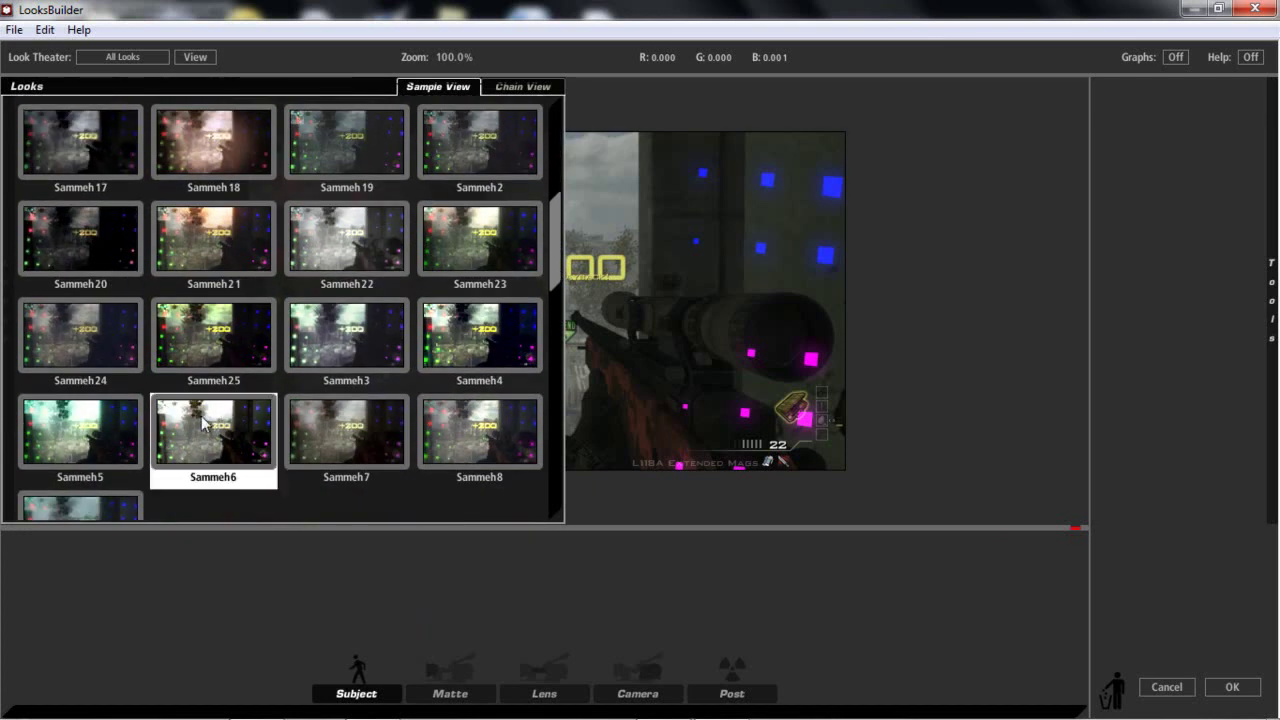
{"action": "left_click", "coordinate": [105, 338]}
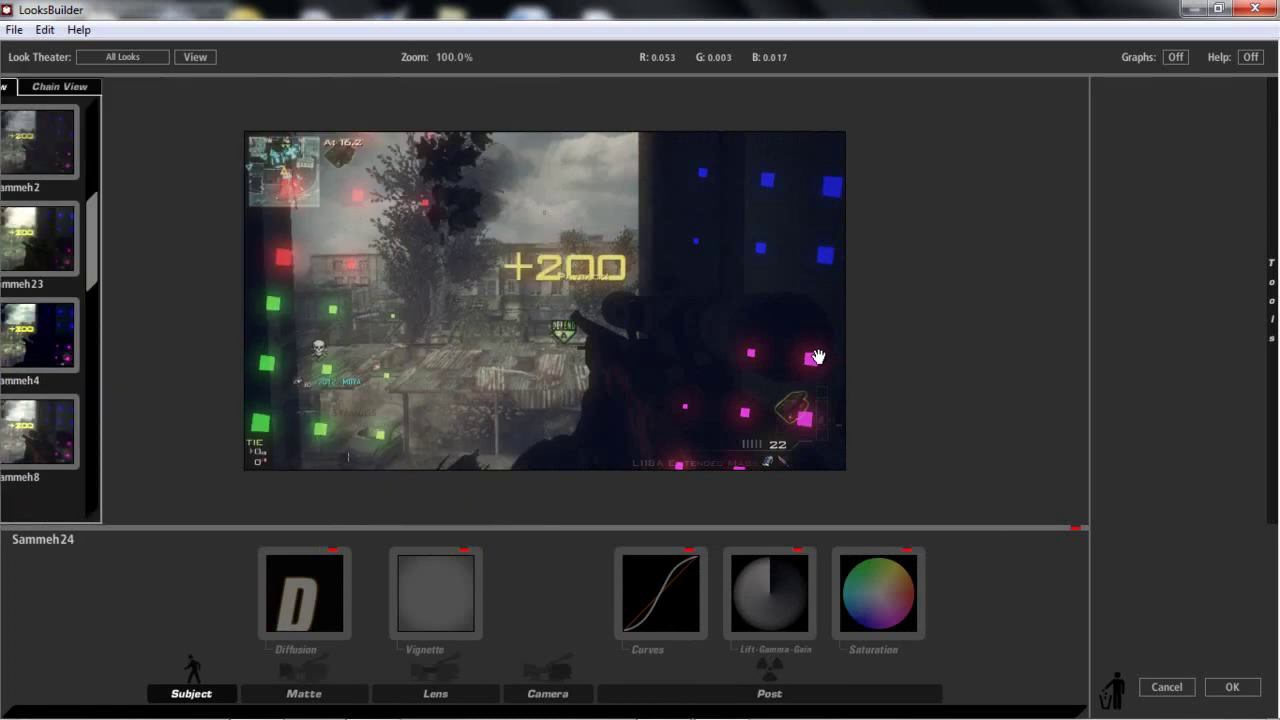
{"action": "mouse_move", "coordinate": [8, 300]}
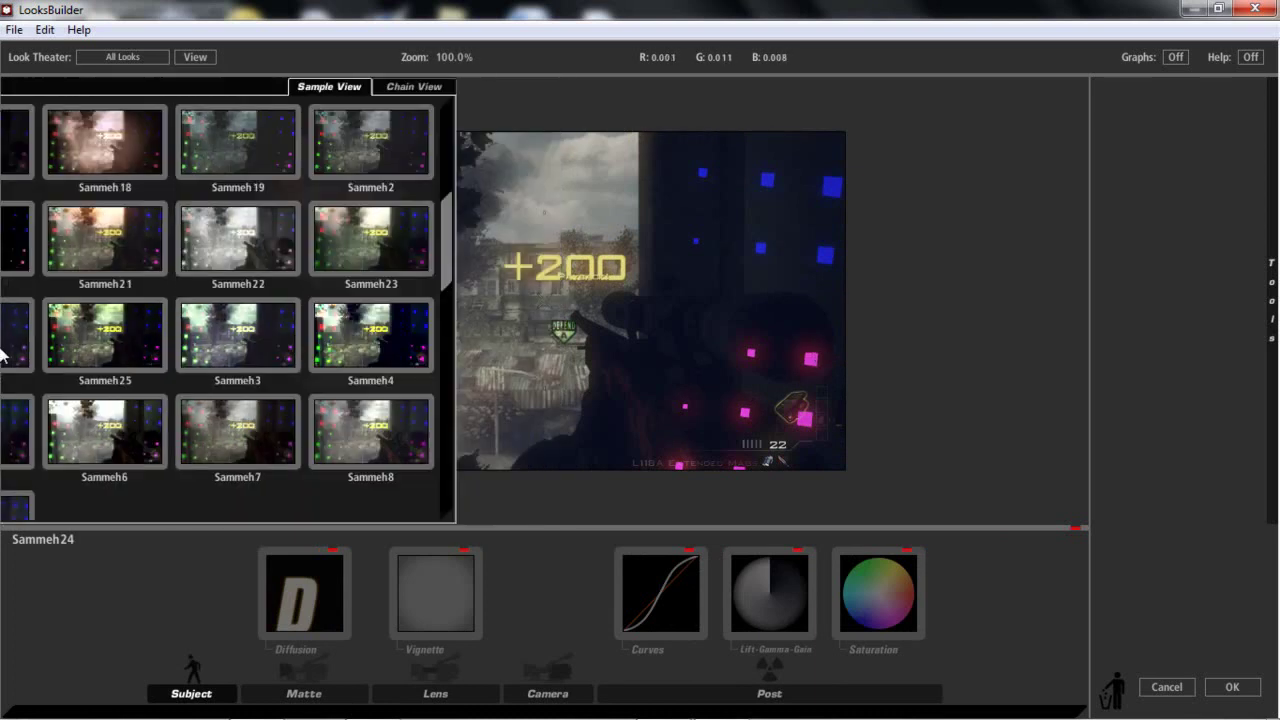
{"action": "left_click", "coordinate": [120, 446]}
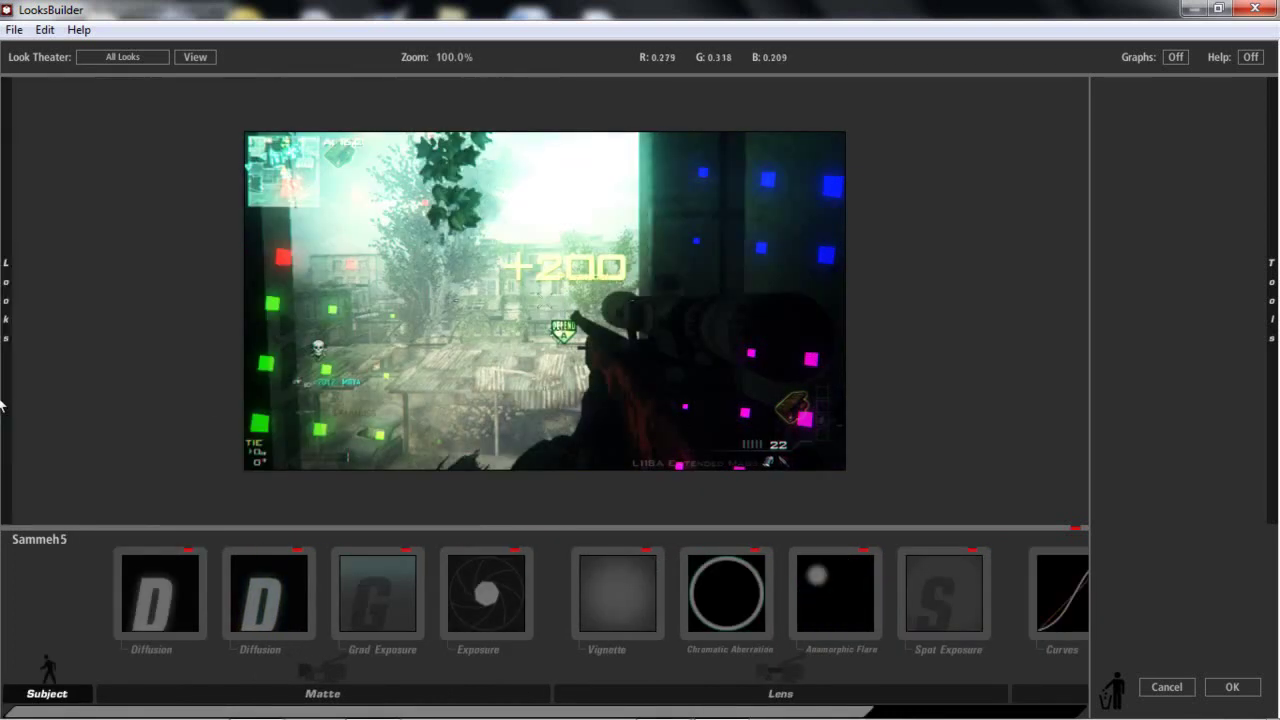
{"action": "mouse_move", "coordinate": [3, 400]}
{"action": "left_click", "coordinate": [80, 450]}
{"action": "left_click", "coordinate": [366, 334]}
{"action": "mouse_move", "coordinate": [3, 408]}
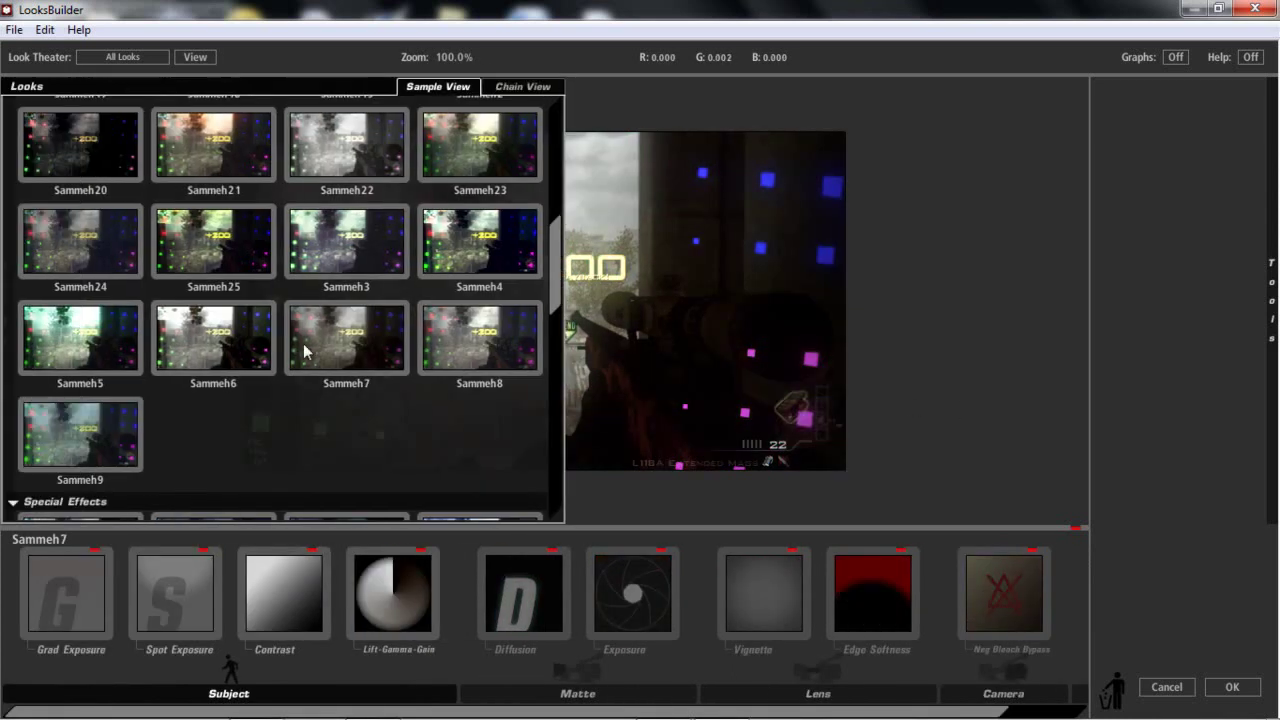
{"action": "left_click", "coordinate": [234, 345]}
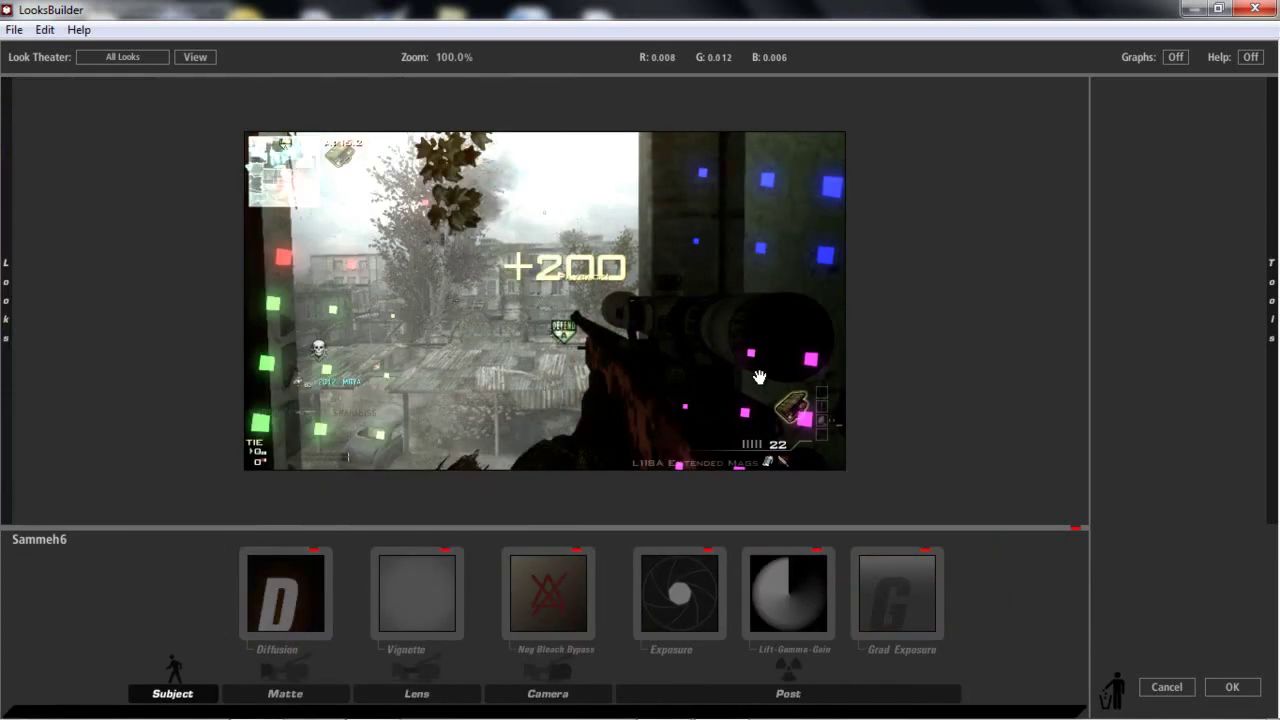
Load the Sammeh4 preset look for the adjustment layer
{"action": "mouse_move", "coordinate": [3, 347]}
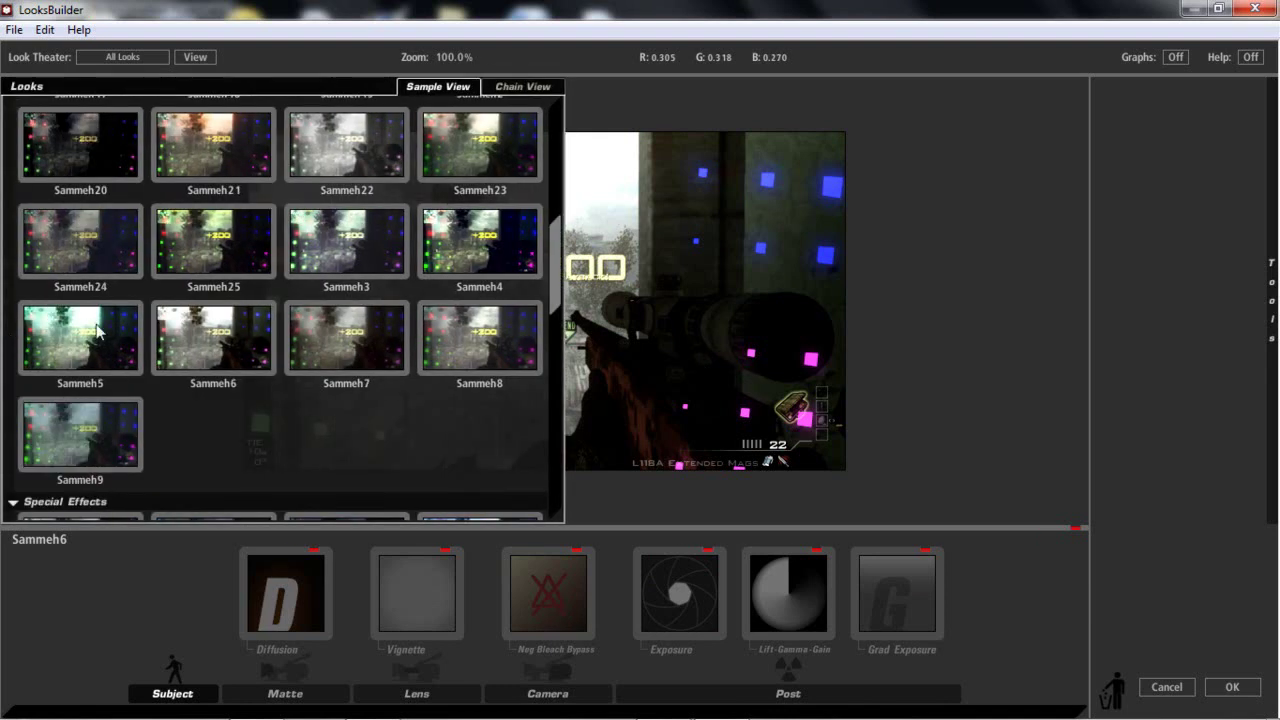
{"action": "scroll", "coordinate": [200, 315], "scroll_direction": "down", "scroll_amount": 3}
{"action": "left_click", "coordinate": [438, 330]}
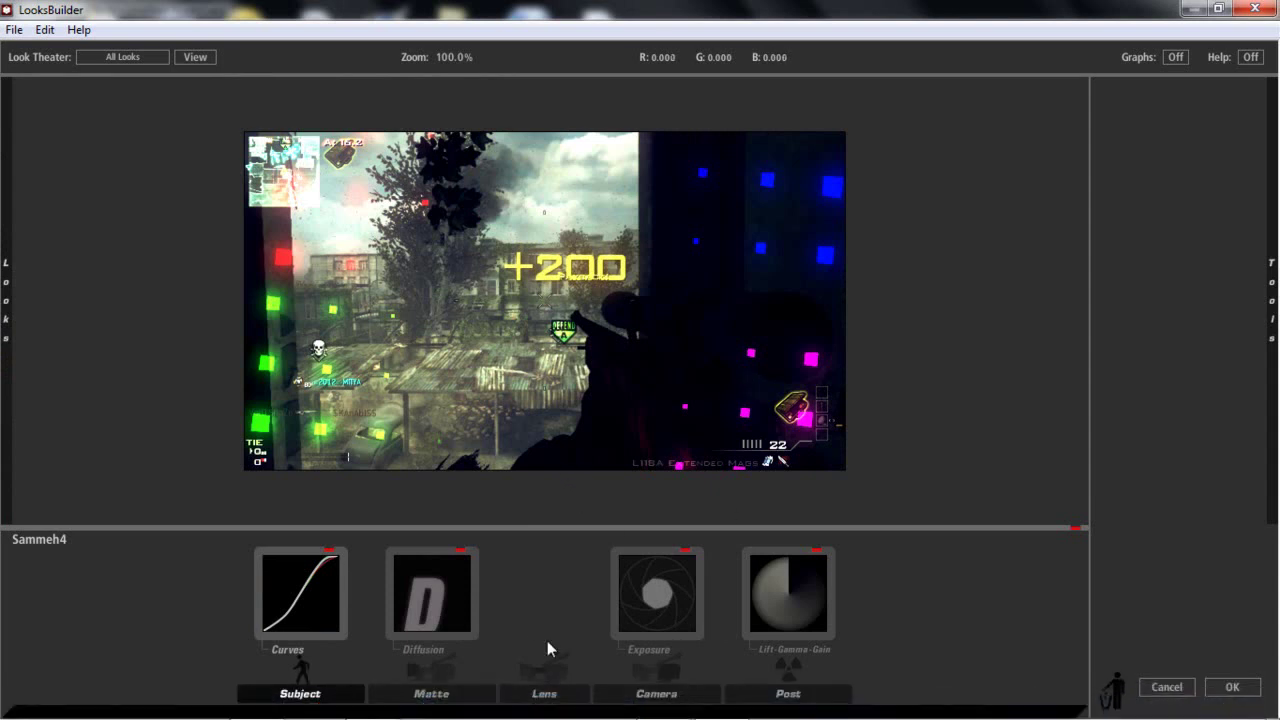
In the look's RGB curve, lower the second shadow point, slightly raise the lowest one, and accept the look
{"action": "left_click", "coordinate": [305, 575]}
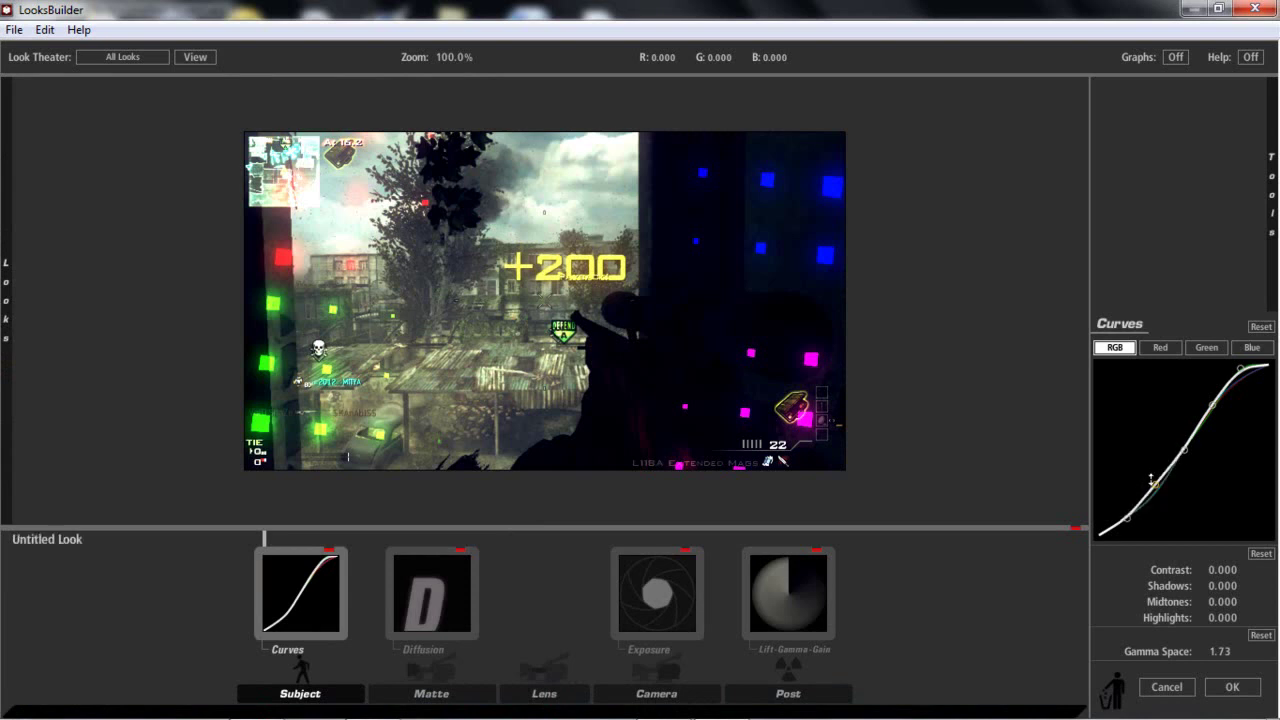
{"action": "left_click", "coordinate": [1155, 490]}
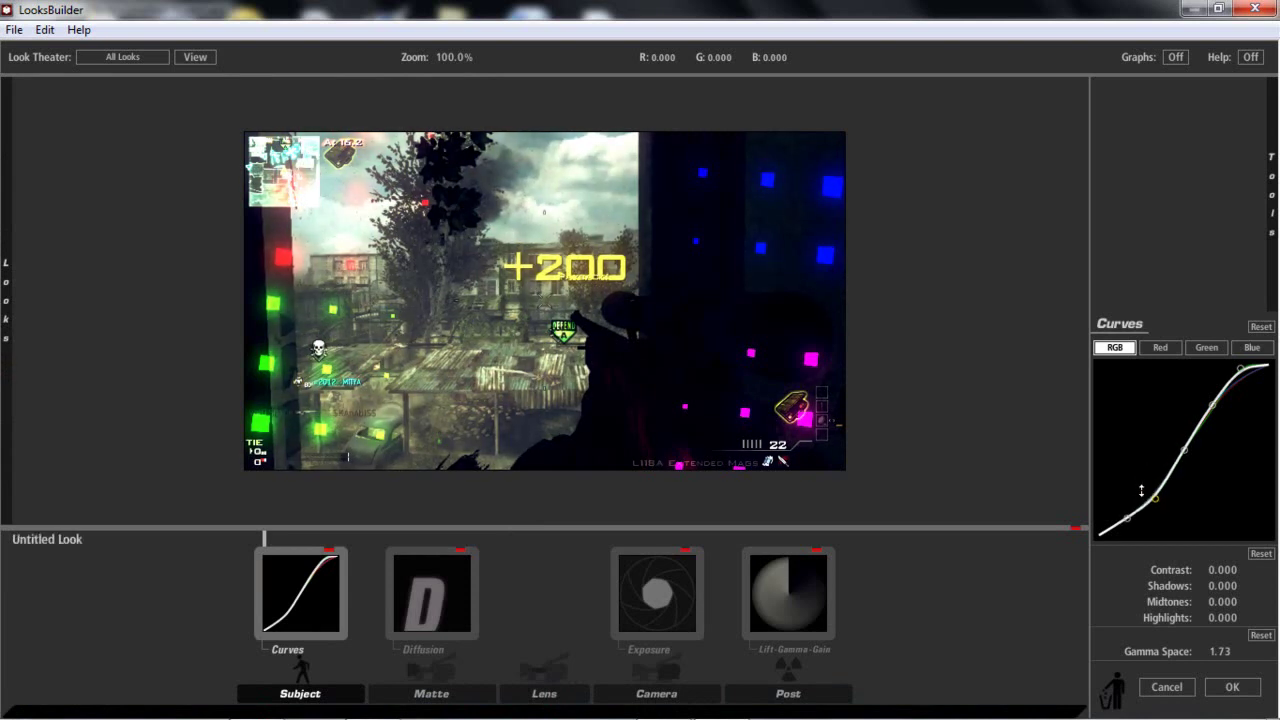
{"action": "left_click_drag", "start_coordinate": [1128, 516], "coordinate": [1124, 510]}
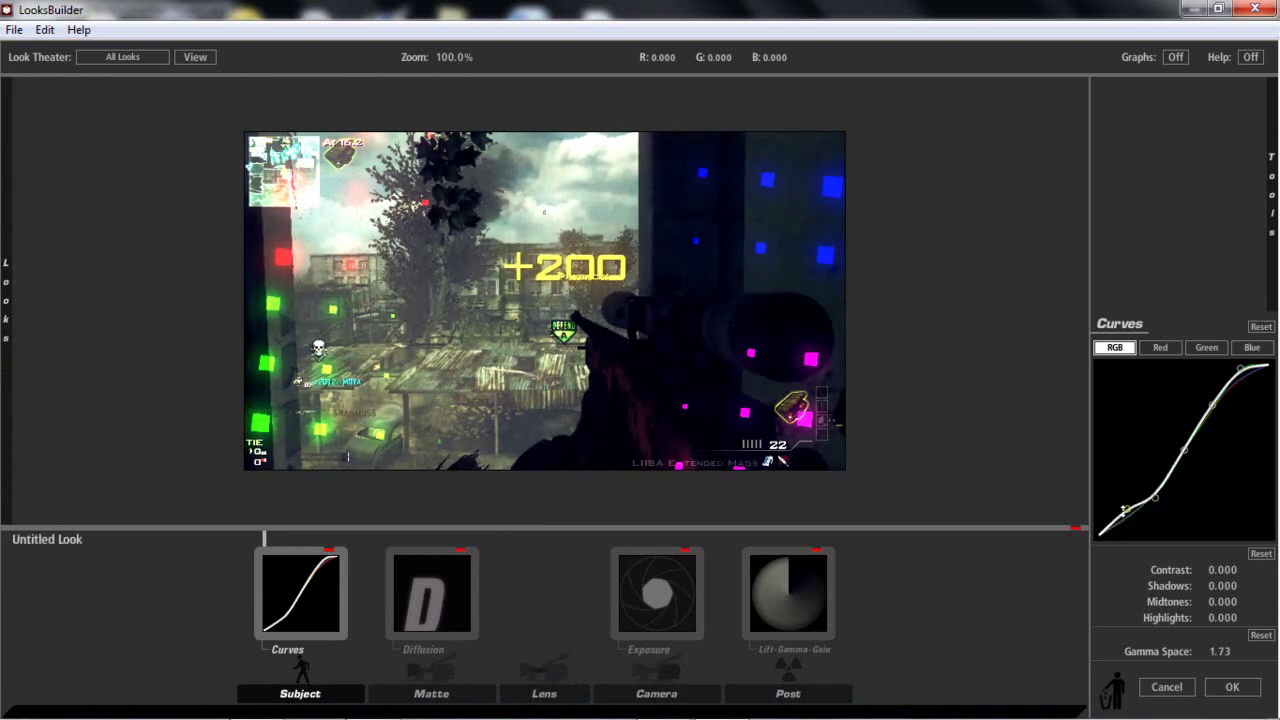
{"action": "left_click", "coordinate": [1254, 689]}
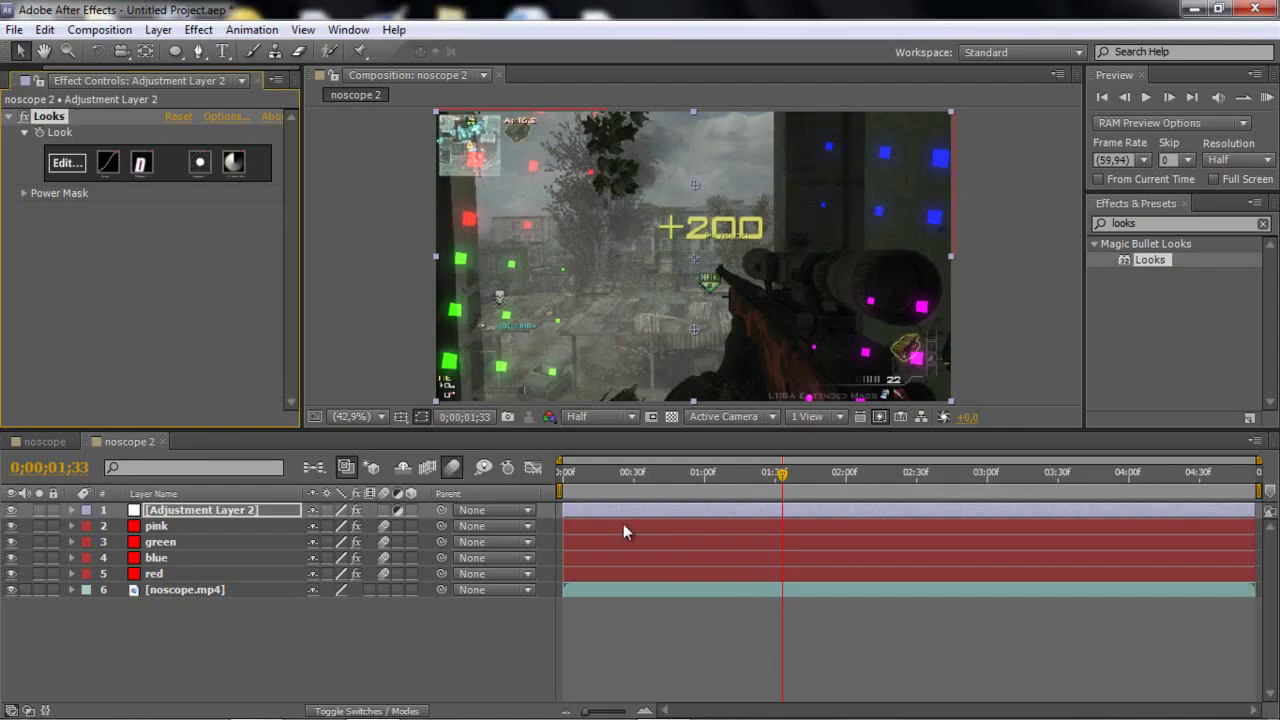
Check the graded grid frames, and limit the work area to about 0;00;00;23 through just past 02;30
{"action": "left_click_drag", "start_coordinate": [679, 471], "coordinate": [782, 507]}
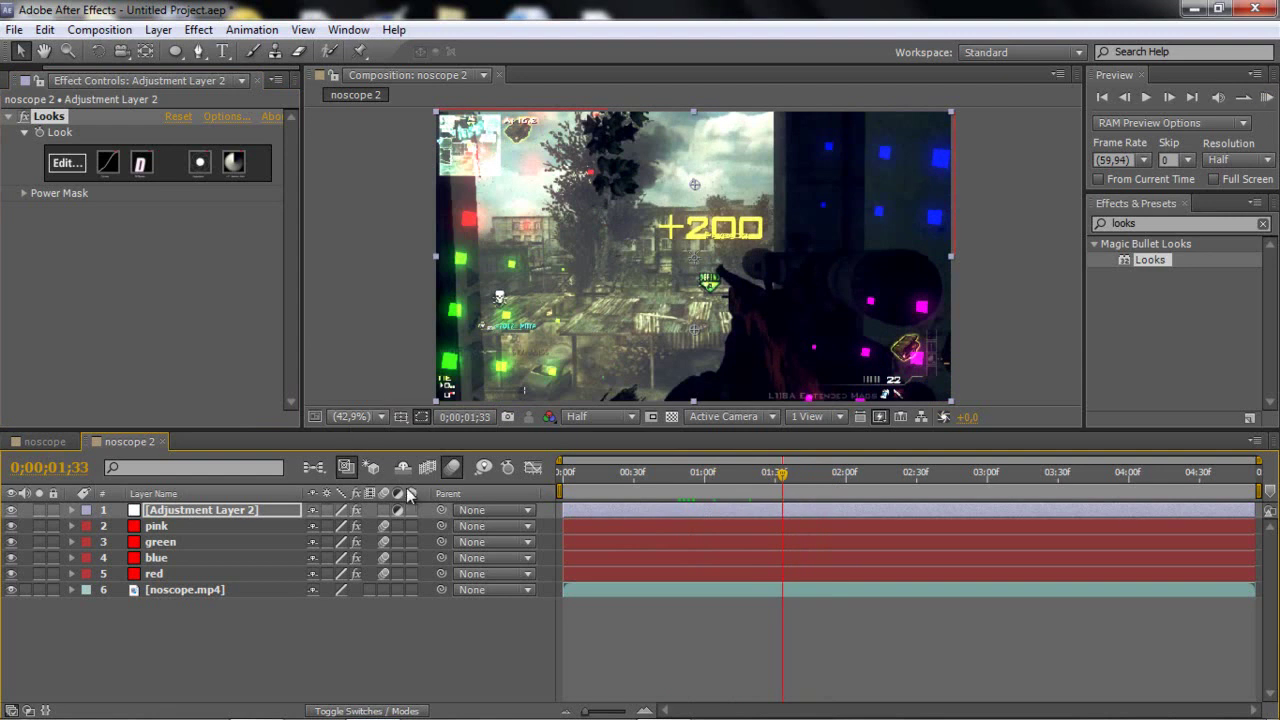
{"action": "left_click", "coordinate": [620, 492]}
{"action": "left_click_drag", "start_coordinate": [563, 492], "coordinate": [614, 492]}
{"action": "left_click_drag", "start_coordinate": [833, 491], "coordinate": [940, 491]}
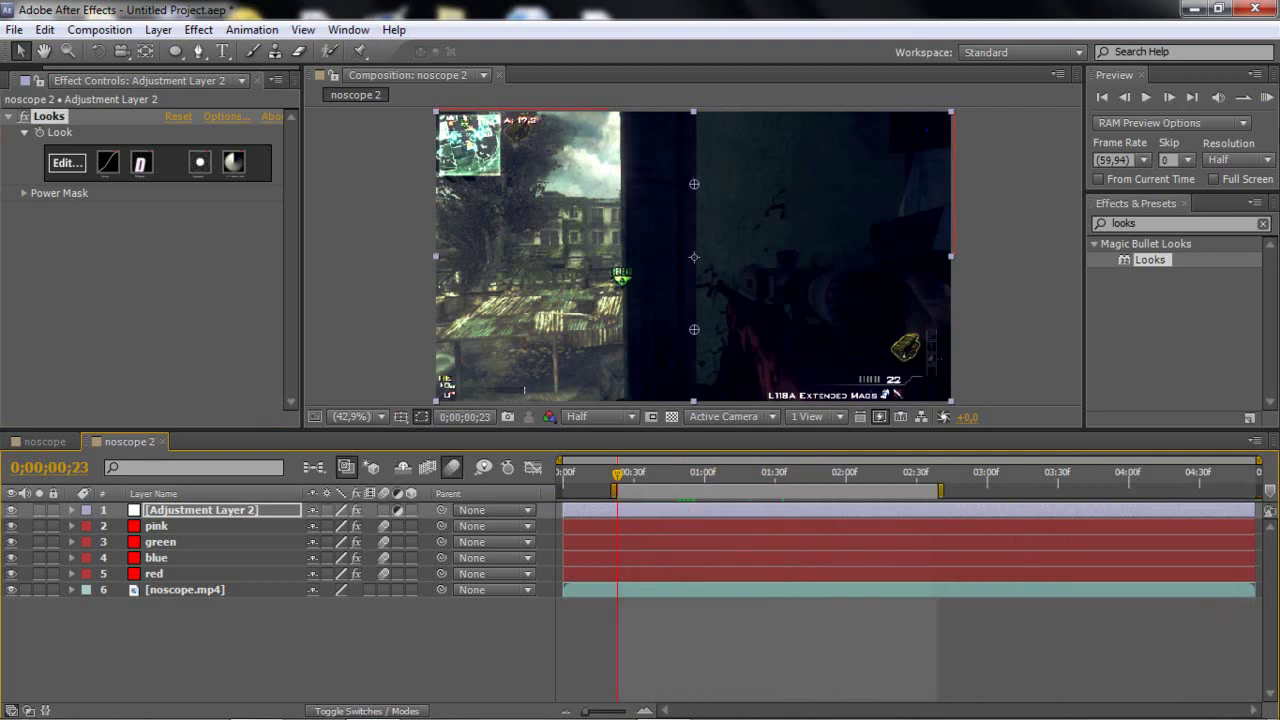
RAM preview the work area several times to examine the graded, glowing grid animation
{"action": "left_click", "coordinate": [1267, 97]}
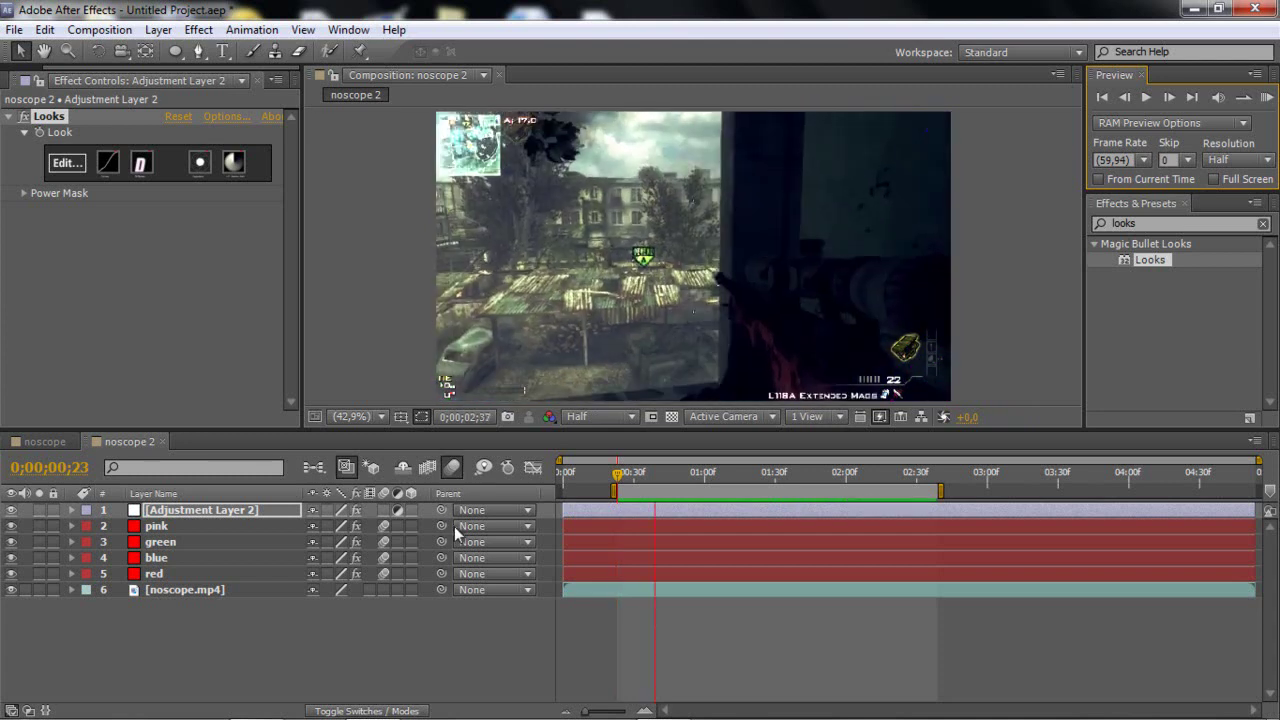
{"action": "left_click", "coordinate": [645, 476]}
{"action": "left_click", "coordinate": [1266, 97]}
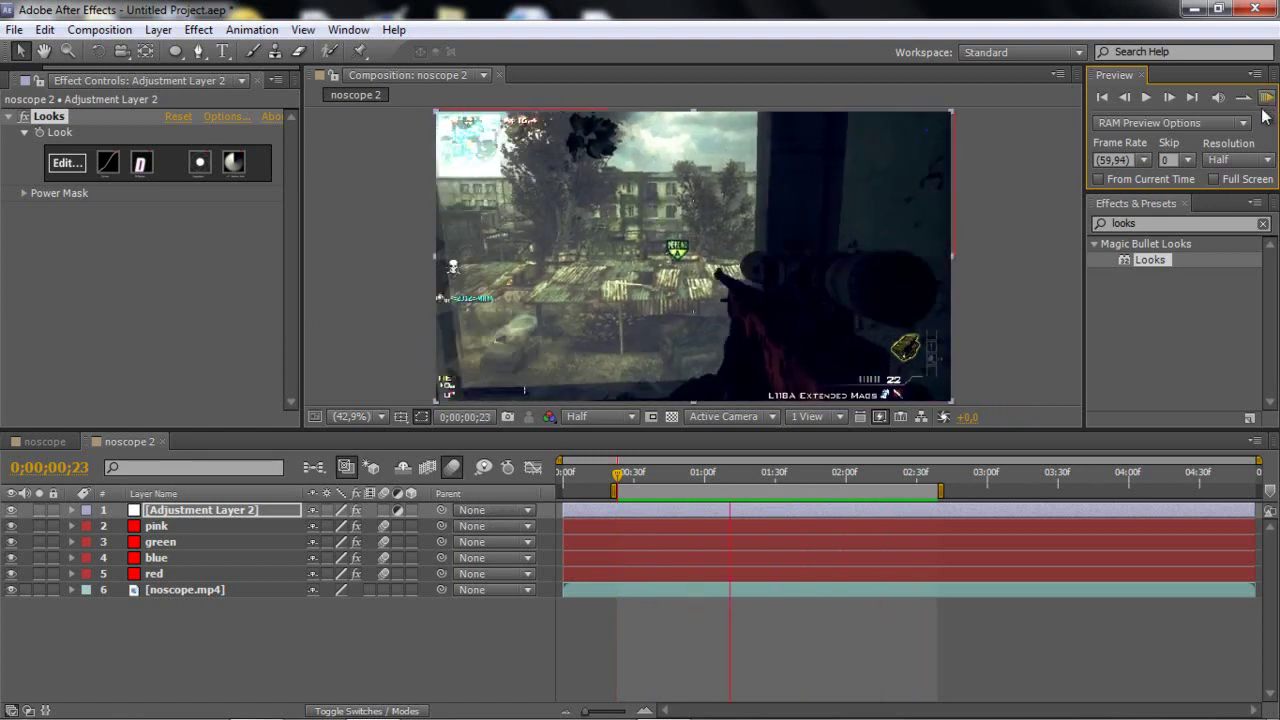
{"action": "left_click", "coordinate": [848, 489]}
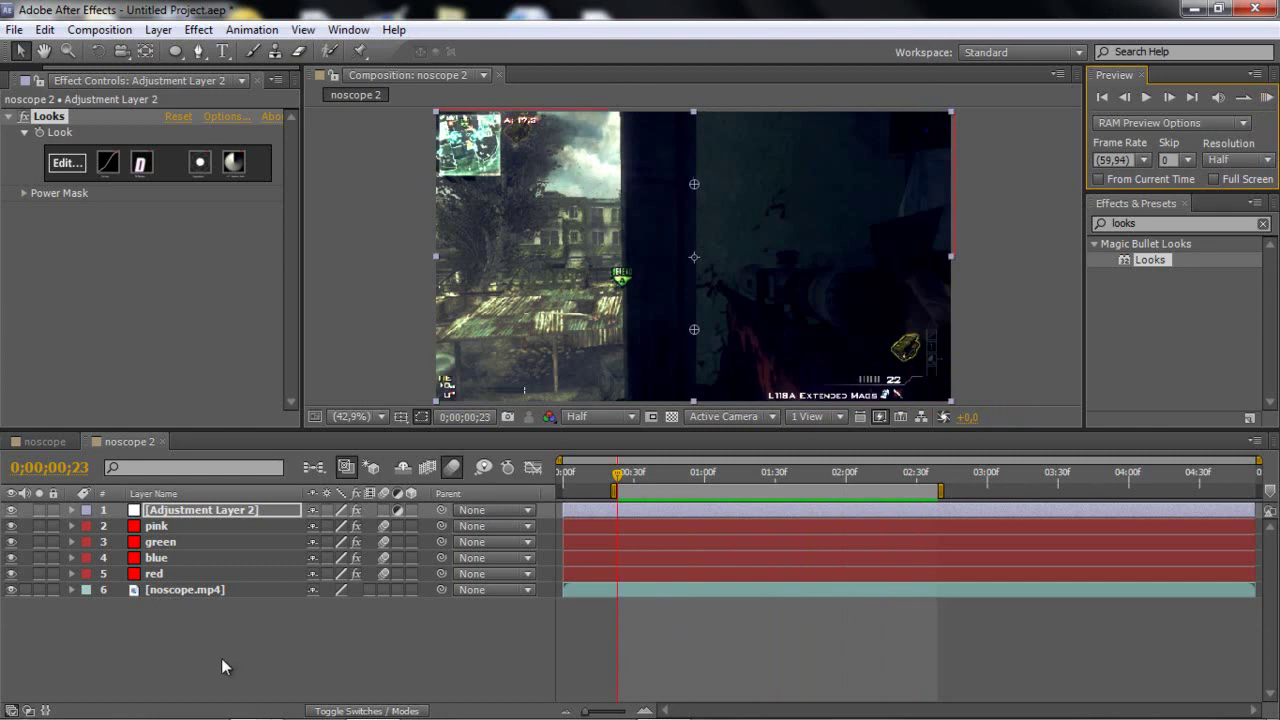
{"action": "left_click", "coordinate": [1266, 97]}
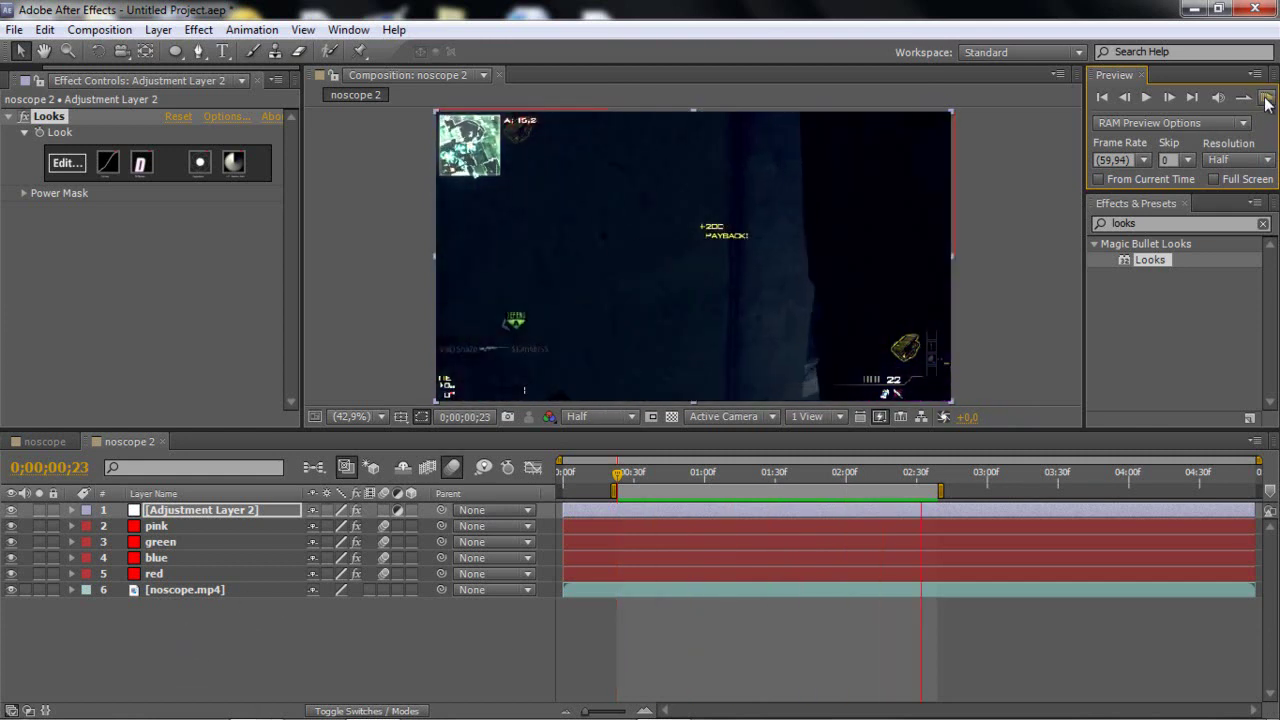
{"action": "left_click", "coordinate": [1266, 97]}
{"action": "left_click", "coordinate": [1267, 97]}
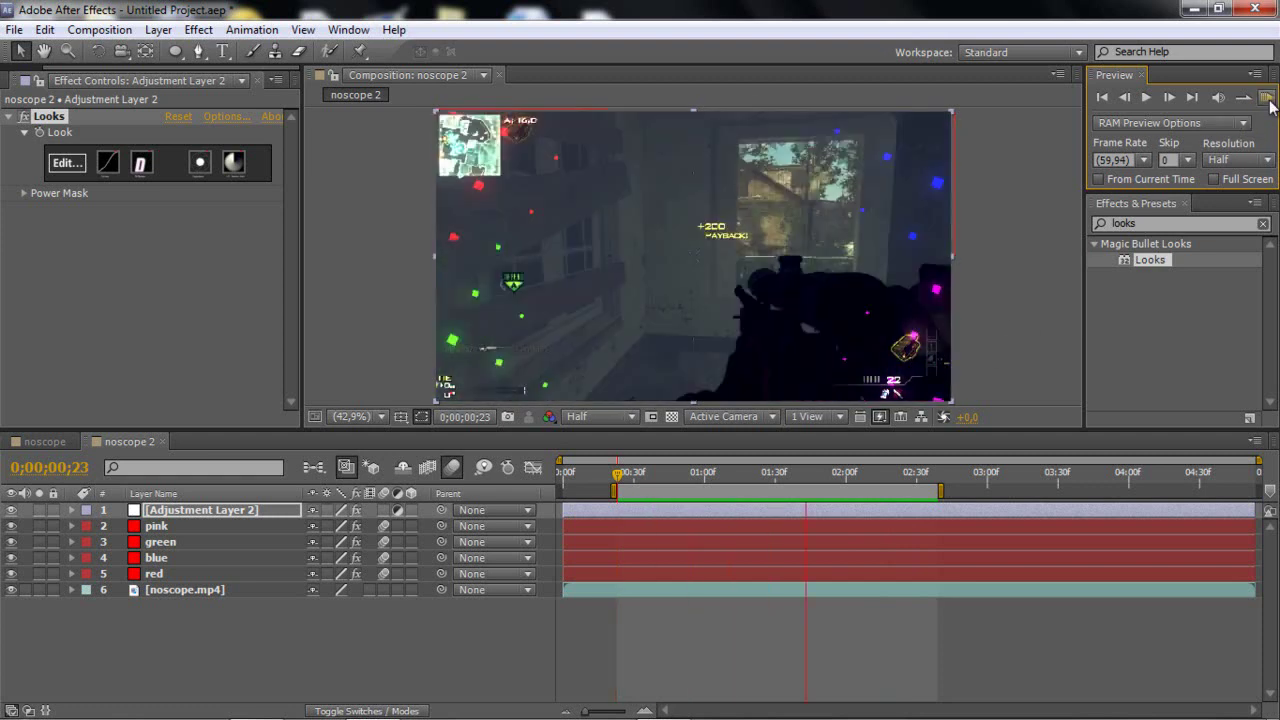
{"action": "left_click", "coordinate": [1238, 125]}
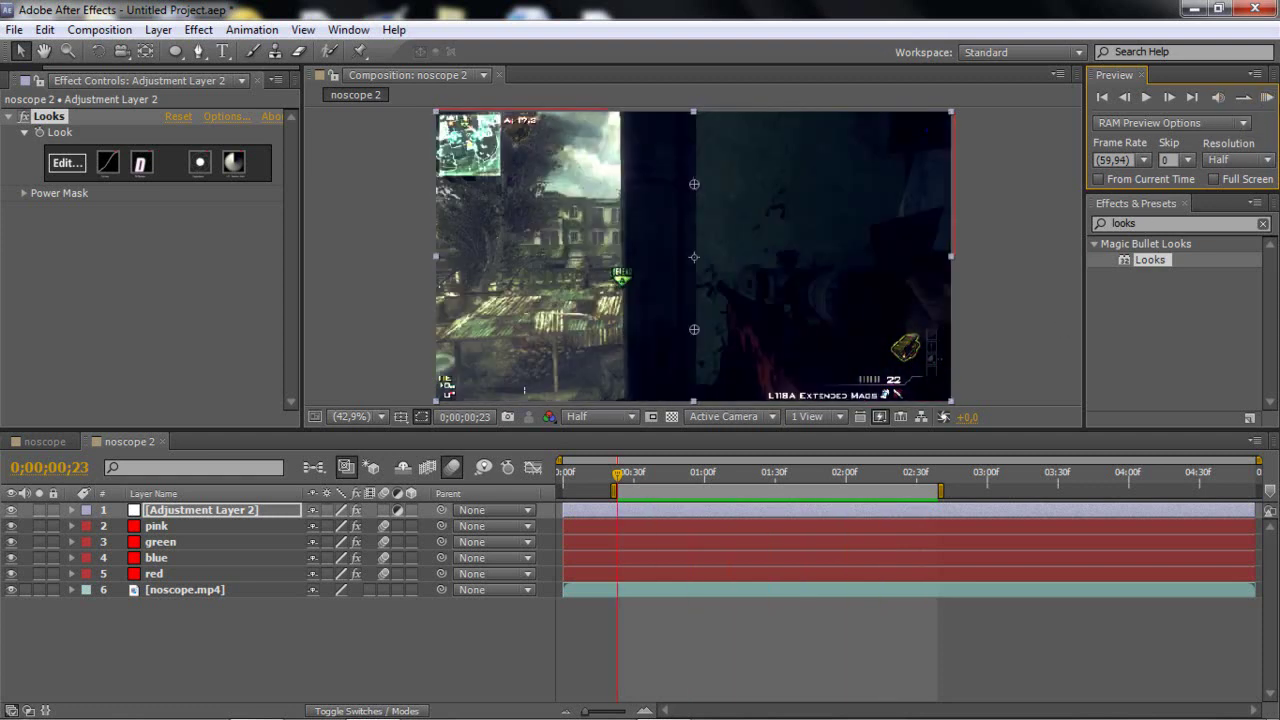
{"action": "left_click", "coordinate": [1268, 97]}
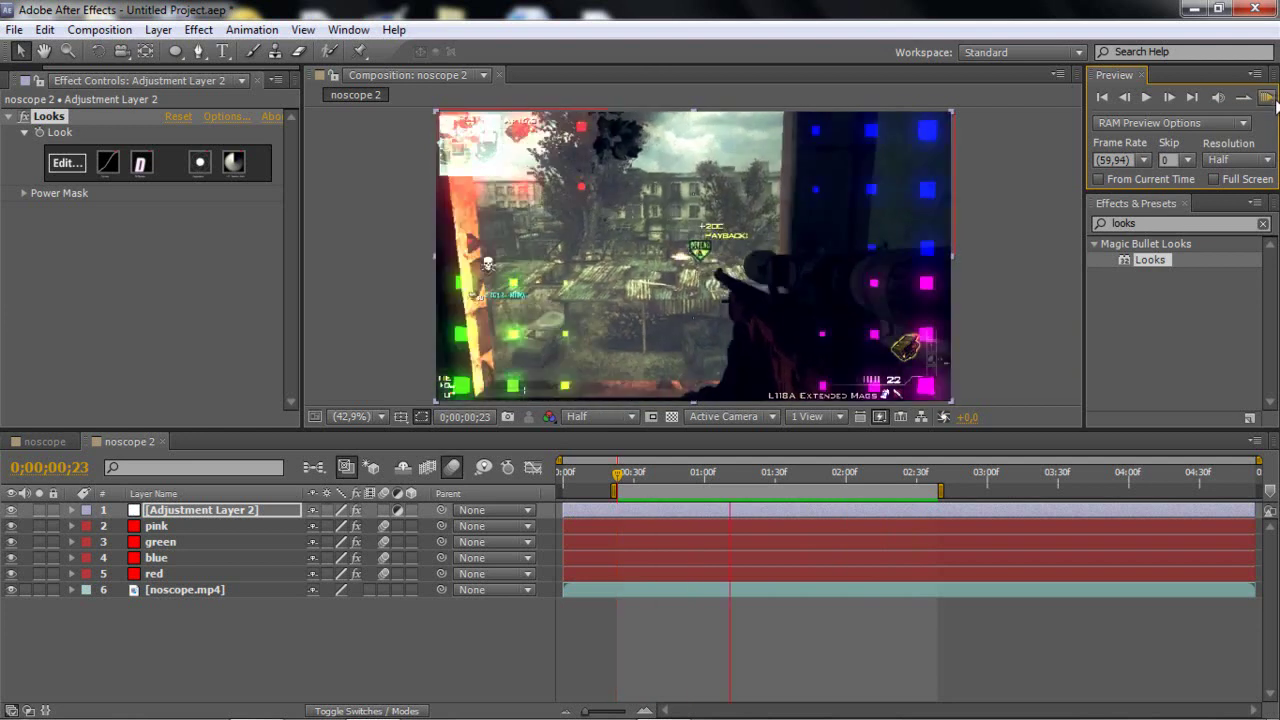
{"action": "left_click", "coordinate": [707, 117]}
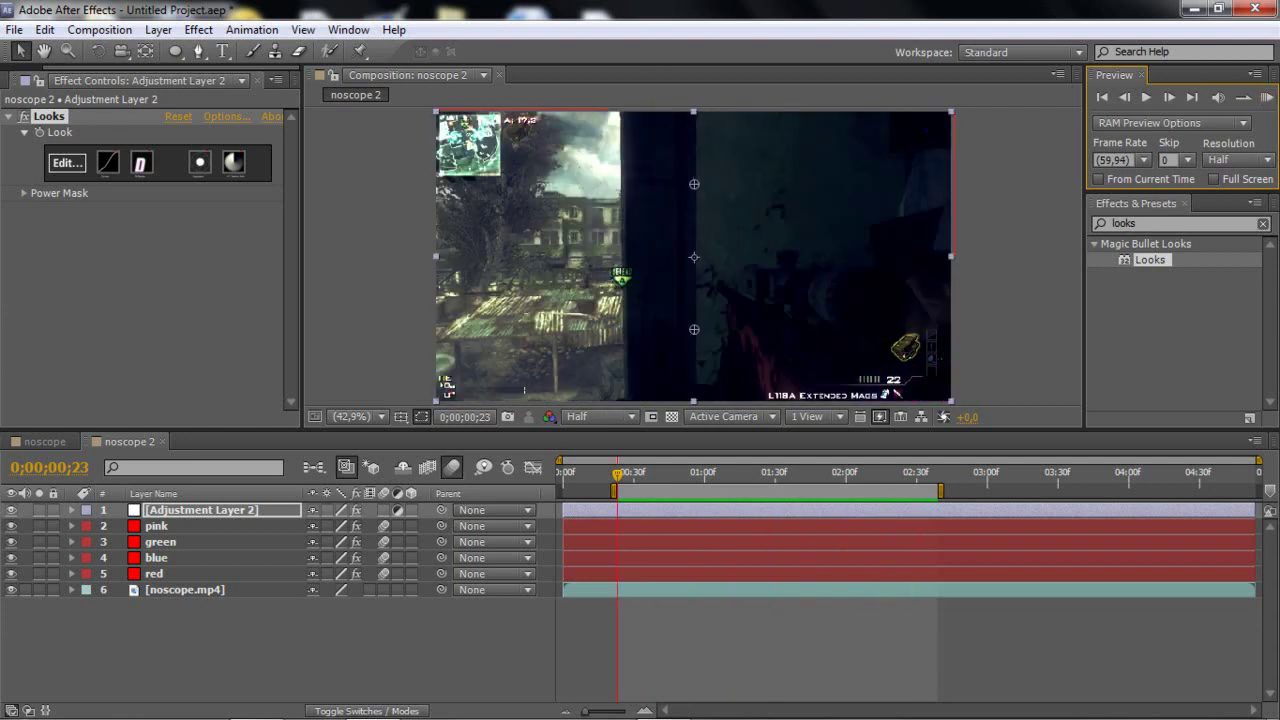
{"action": "left_click", "coordinate": [1268, 97]}
Select the pink, green, blue and red layers and reveal their keyframed CC Grid Wipe properties
{"action": "left_click", "coordinate": [647, 525]}
{"action": "left_click", "coordinate": [642, 541], "text": "shift"}
{"action": "left_click", "coordinate": [639, 557], "text": "shift"}
{"action": "left_click", "coordinate": [636, 571], "text": "shift"}
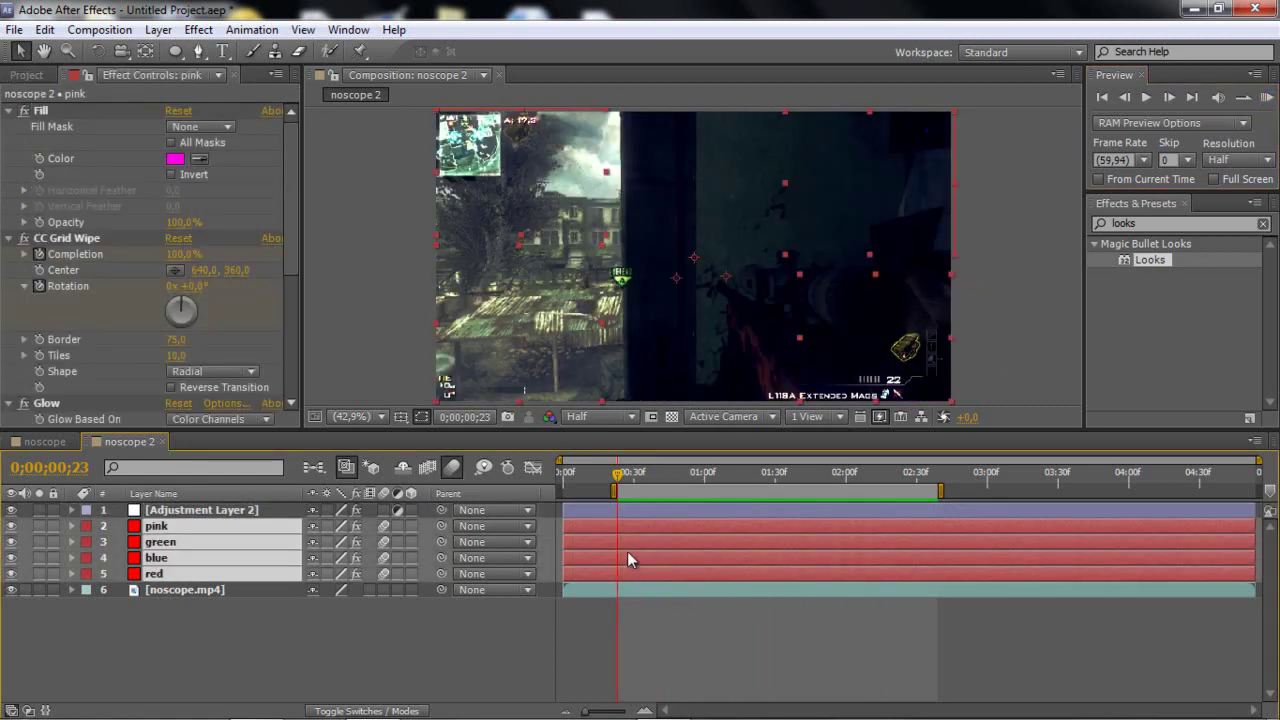
{"action": "key", "text": "u"}
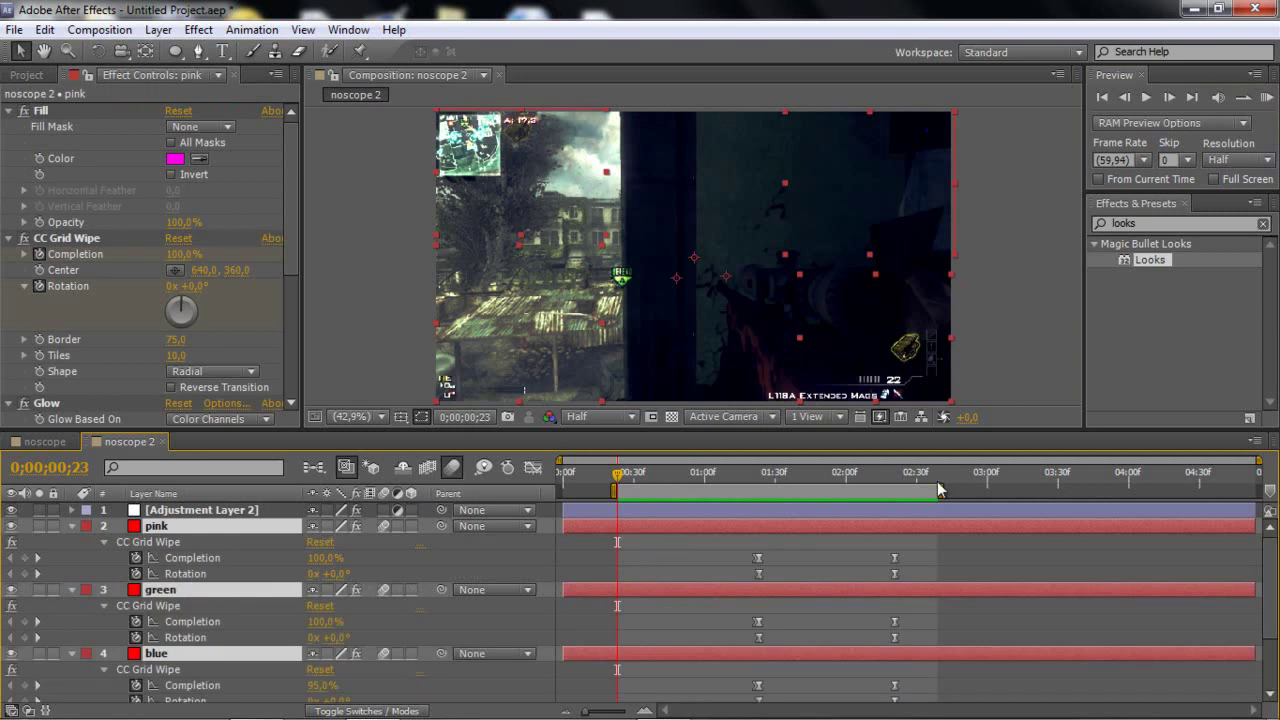
At the 0;00;02;21 keyframe, set the CC Grid Wipe rotation of the pink and green layers to 100°
{"action": "left_click", "coordinate": [895, 478]}
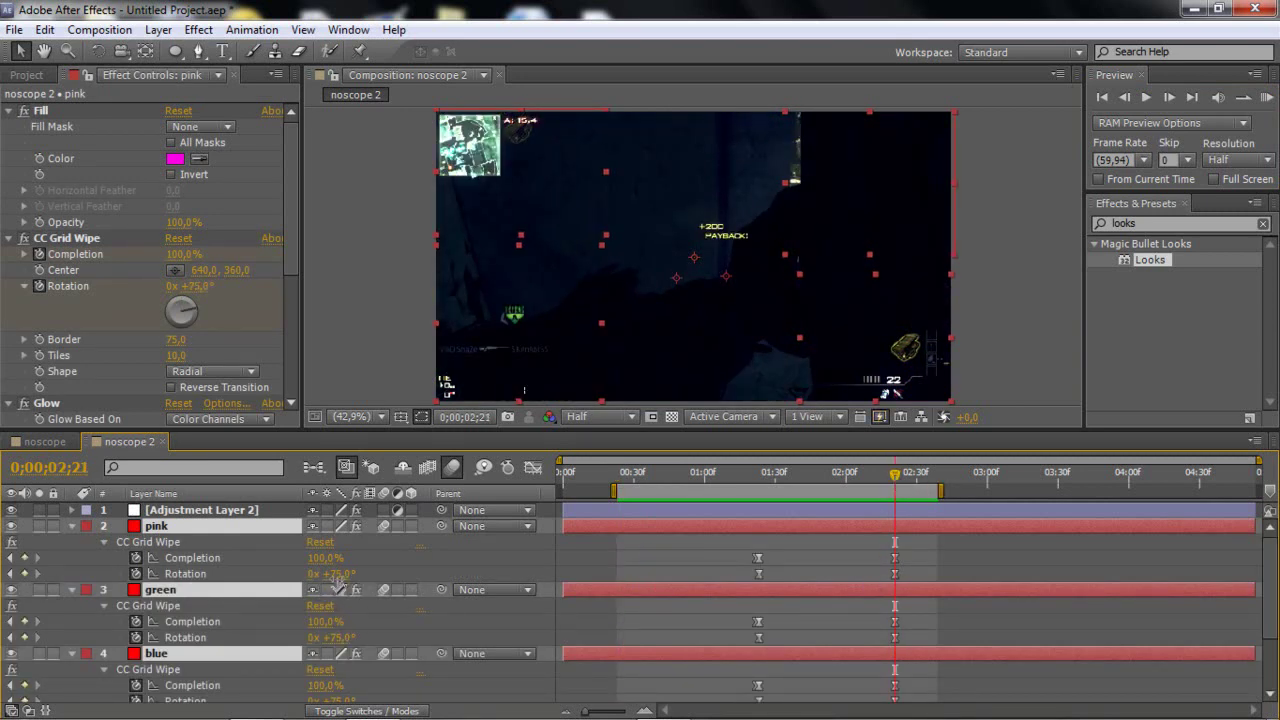
{"action": "left_click_drag", "start_coordinate": [341, 575], "coordinate": [343, 575]}
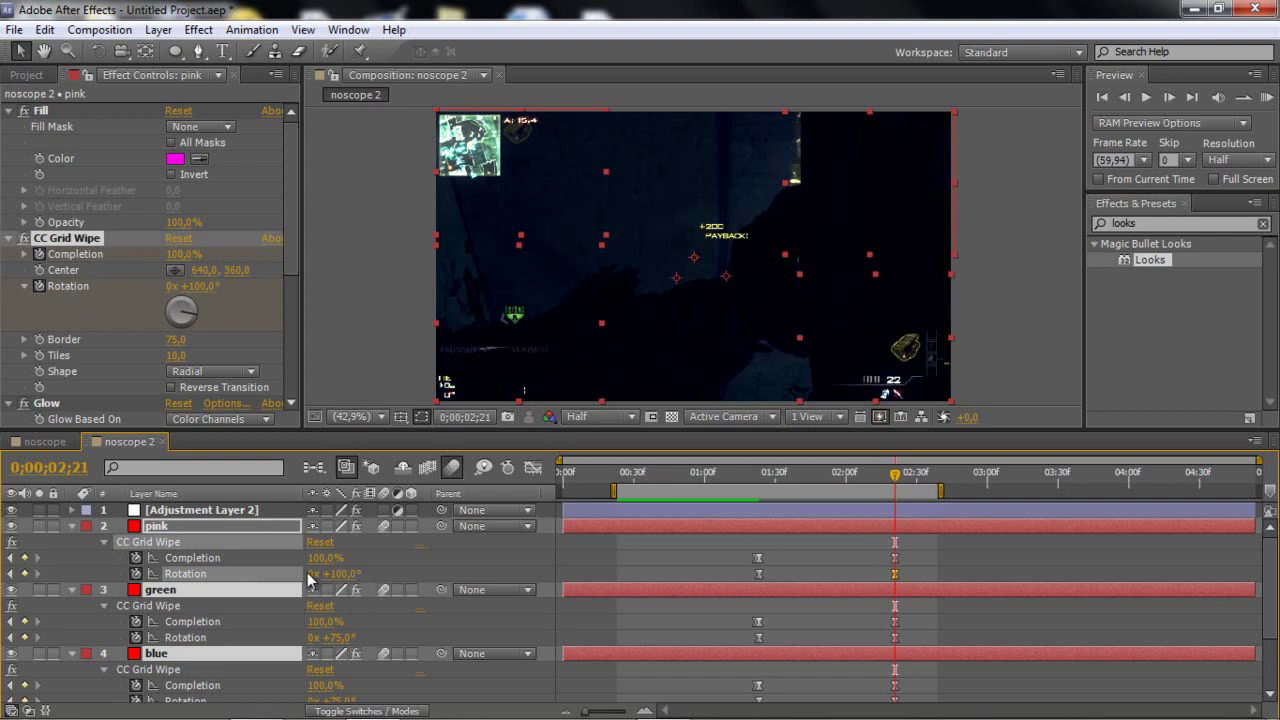
{"action": "left_click", "coordinate": [341, 637]}
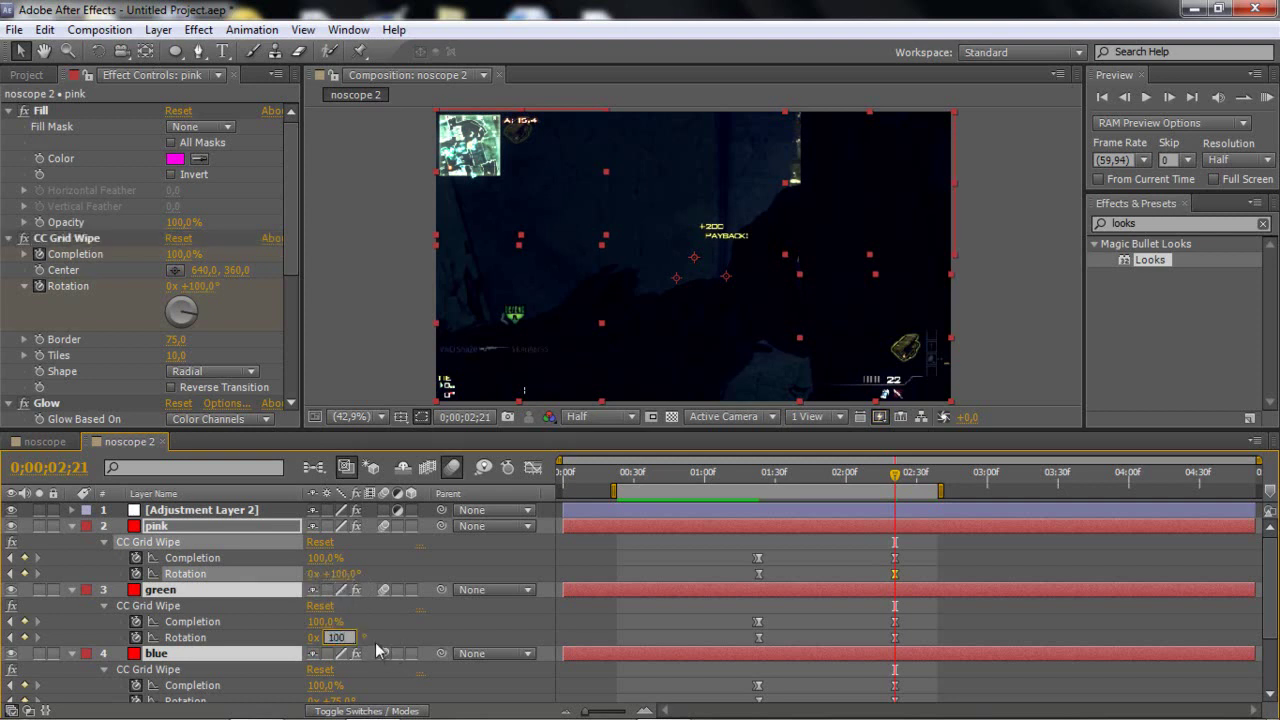
Set the CC Grid Wipe rotation of the blue and red layers to 100° at 0;00;02;21
{"action": "scroll", "coordinate": [375, 642], "scroll_direction": "down", "scroll_amount": 2}
{"action": "left_click", "coordinate": [338, 653]}
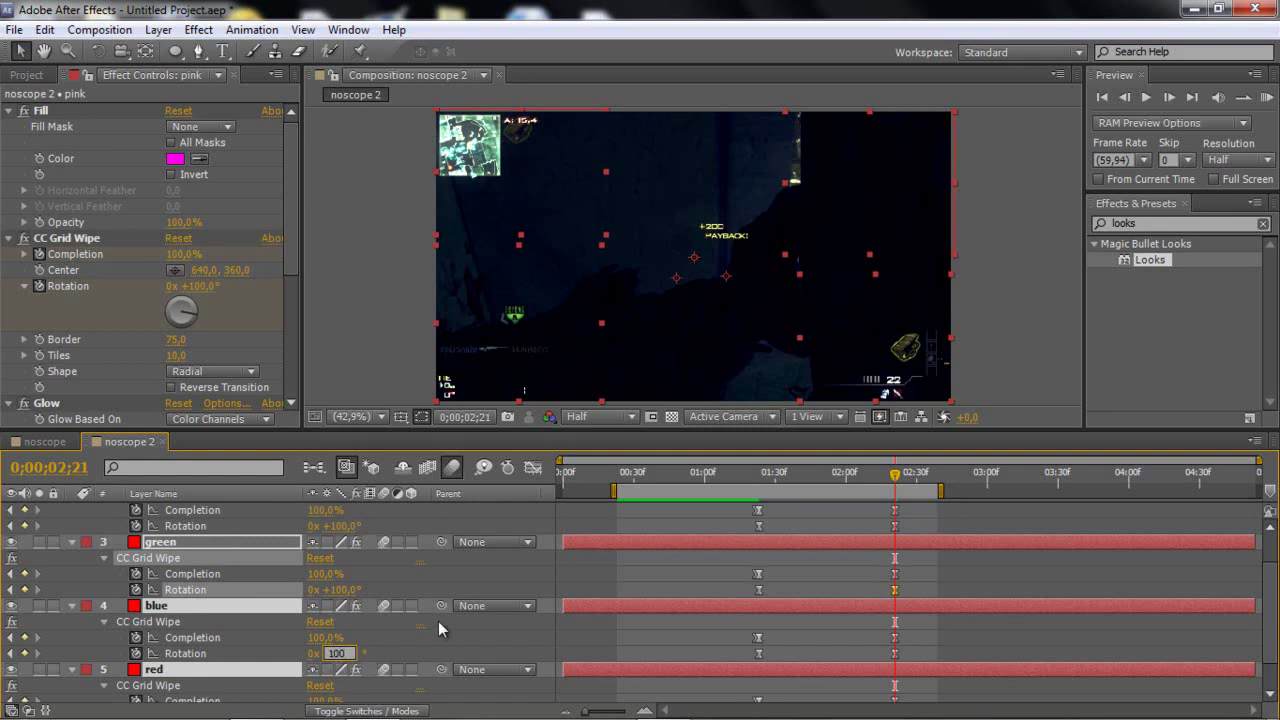
{"action": "type", "text": "100"}
{"action": "key", "text": "Return"}
{"action": "scroll", "coordinate": [420, 630], "scroll_direction": "down", "scroll_amount": 2}
{"action": "left_click", "coordinate": [325, 679]}
{"action": "type", "text": "1"}
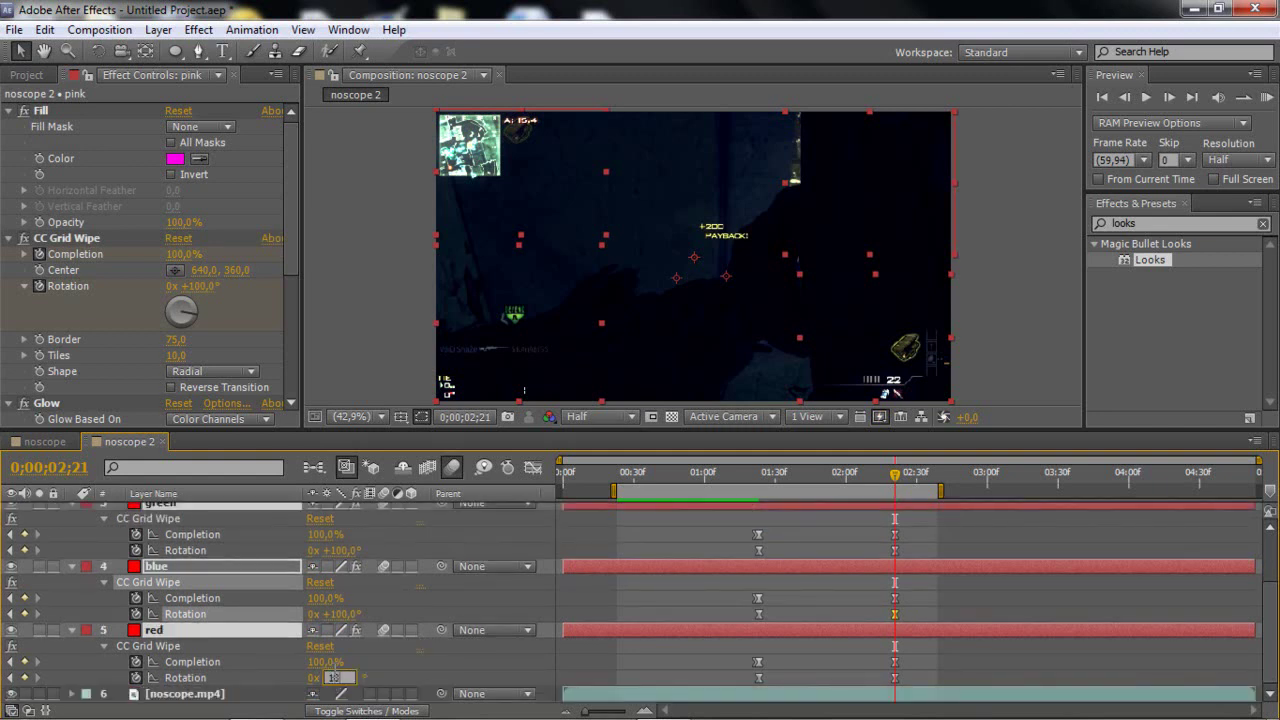
{"action": "type", "text": "00"}
{"action": "key", "text": "Return"}
{"action": "scroll", "coordinate": [414, 658], "scroll_direction": "up", "scroll_amount": 3}
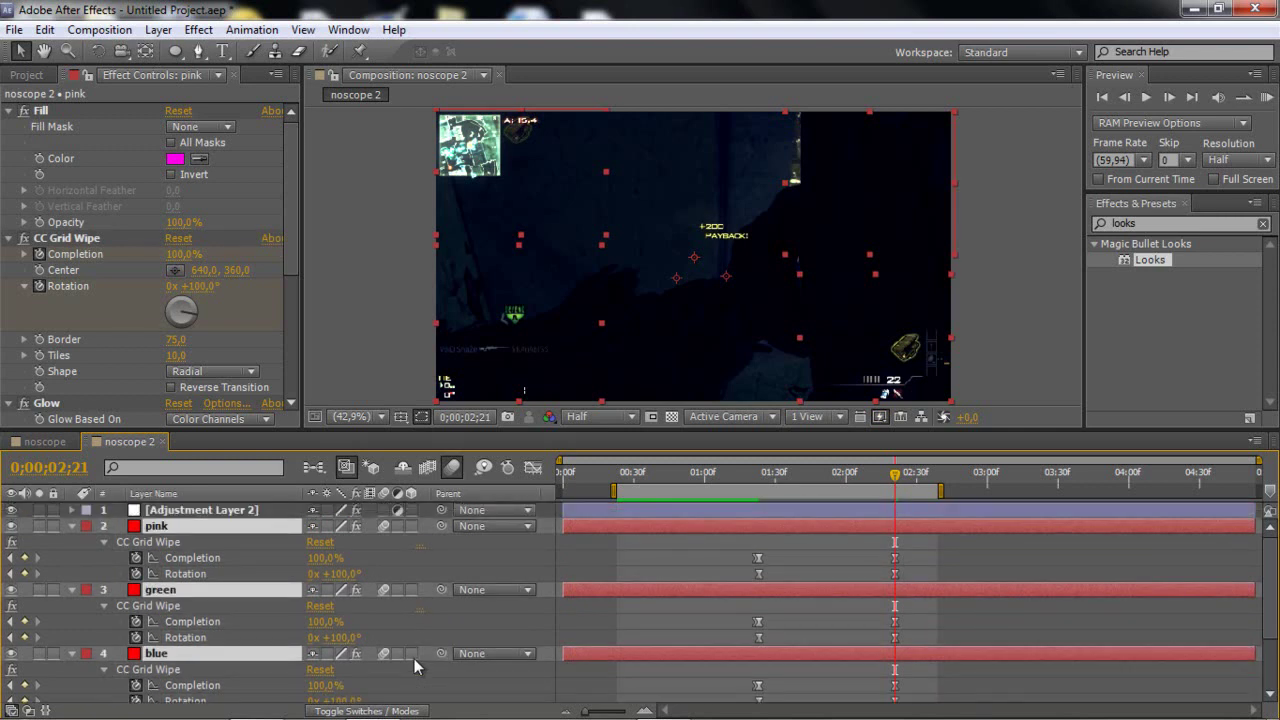
RAM preview the work area to examine the increased grid rotation, and check the frame at 0;00;01;29
{"action": "left_click", "coordinate": [1267, 97]}
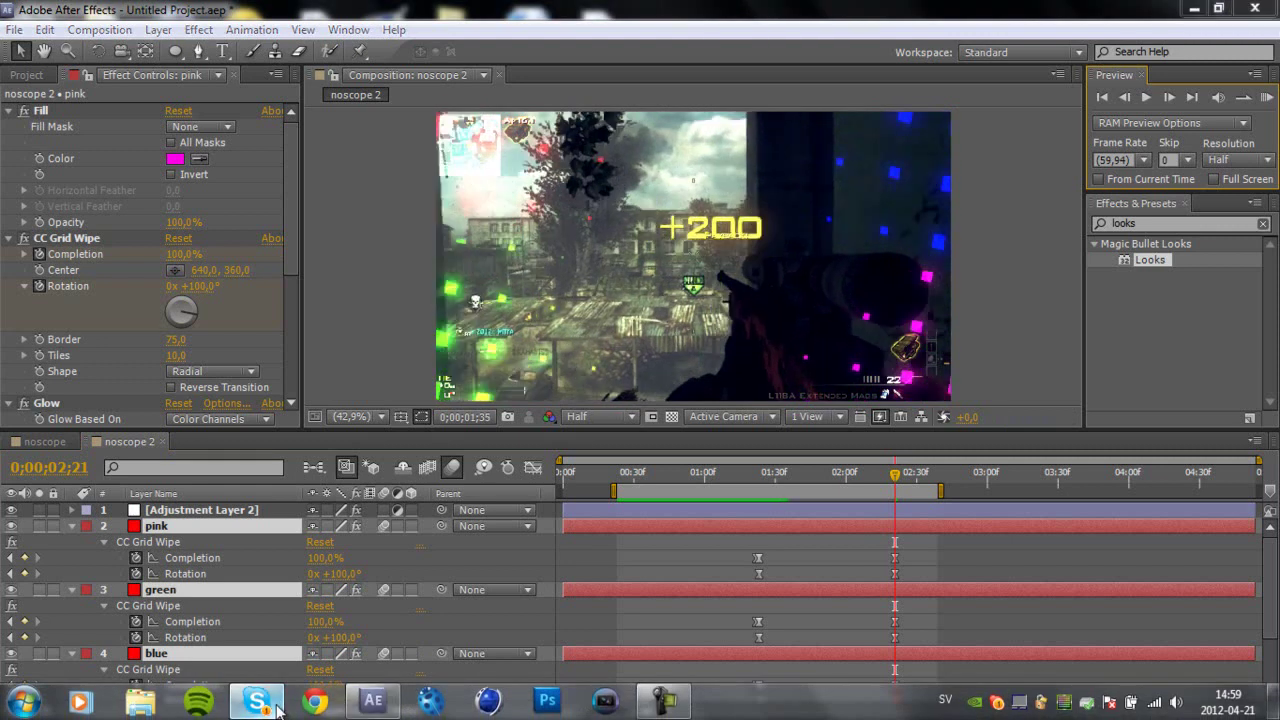
{"action": "left_click", "coordinate": [258, 708]}
{"action": "left_click", "coordinate": [258, 708]}
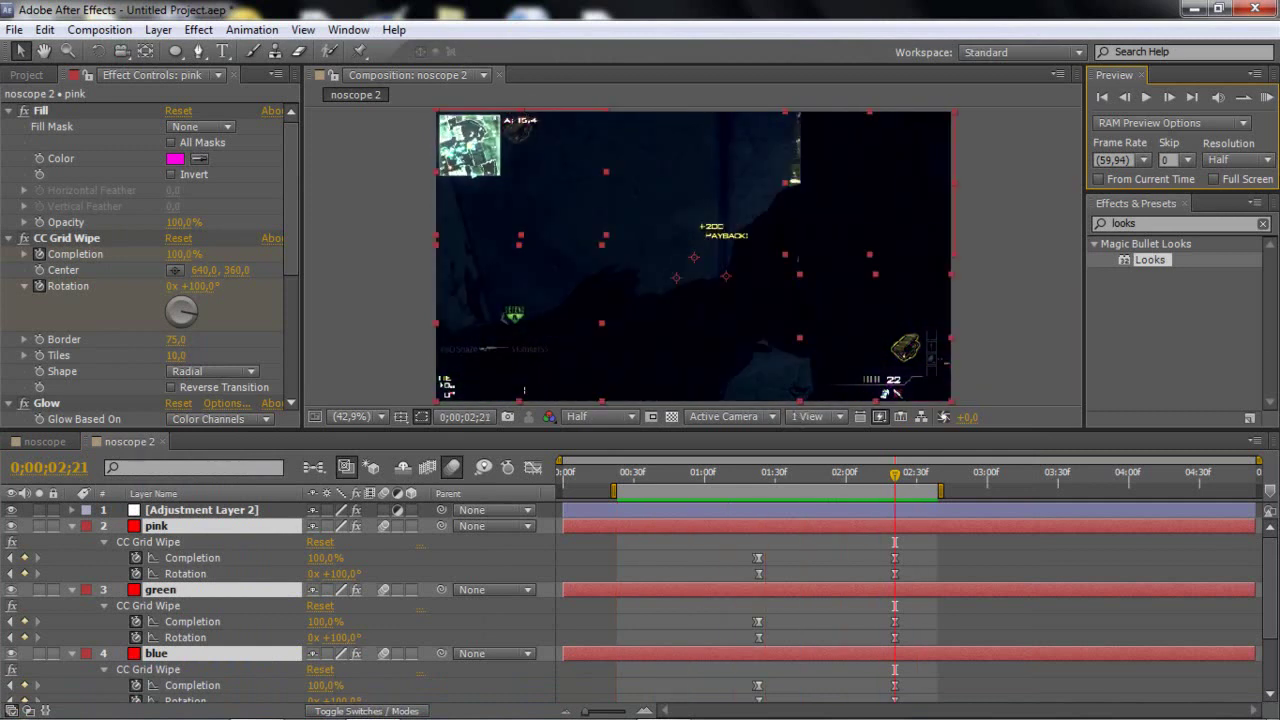
{"action": "left_click", "coordinate": [1263, 97]}
{"action": "left_click_drag", "start_coordinate": [679, 478], "coordinate": [773, 530]}
{"action": "left_click", "coordinate": [664, 701]}
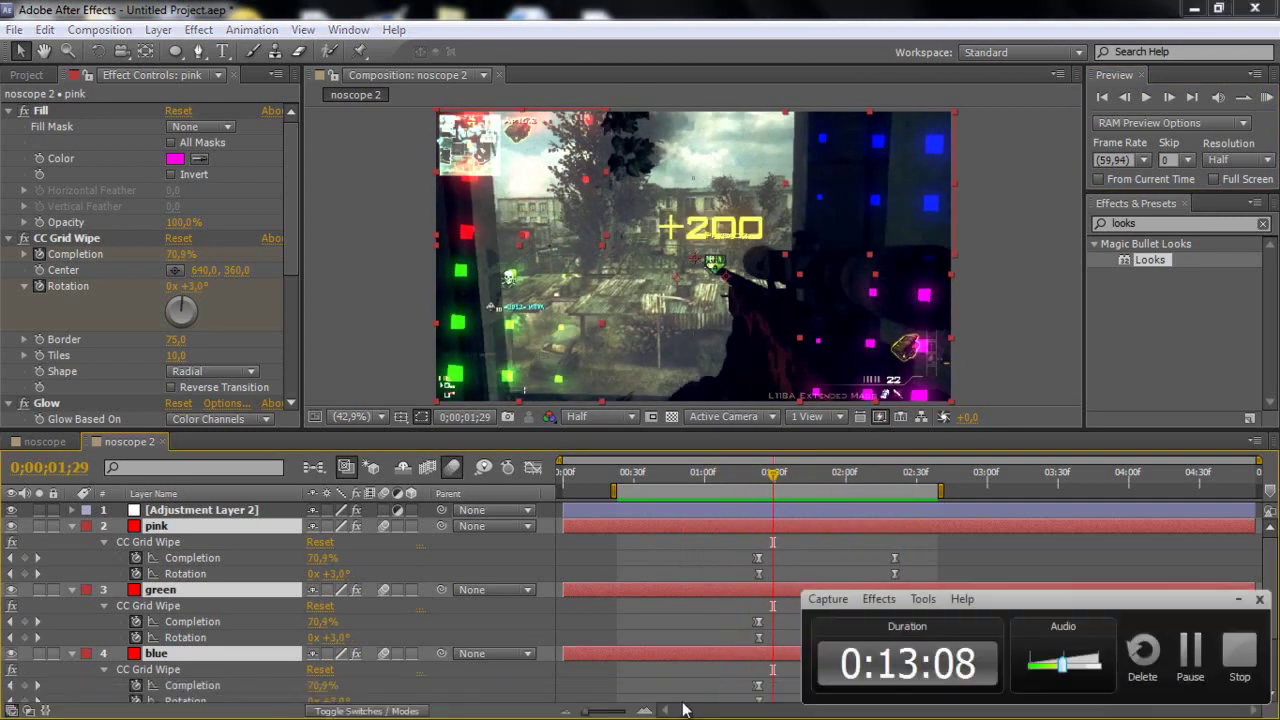